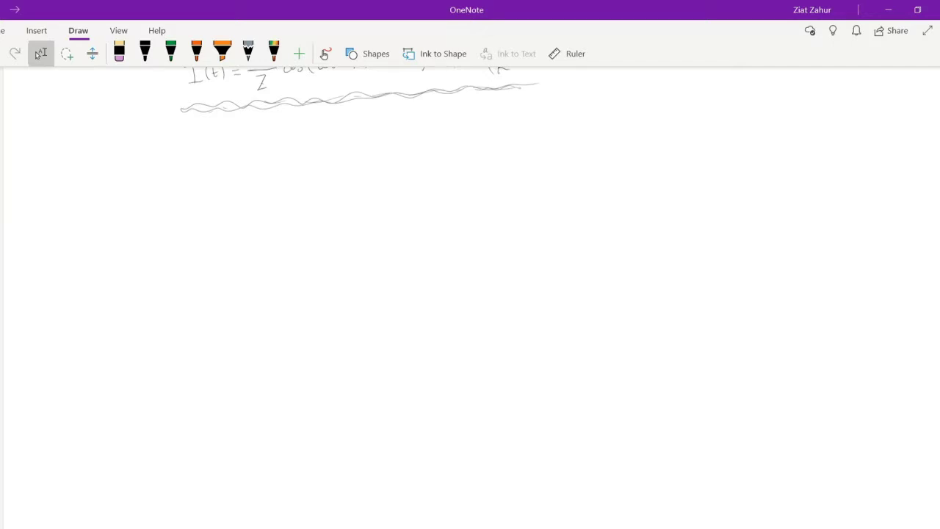
- Handwrite the heading "Hall Effect." in black ink below the wavy divider
scroll(441, 330, "up", 3)
scroll(441, 330, "up", 1)
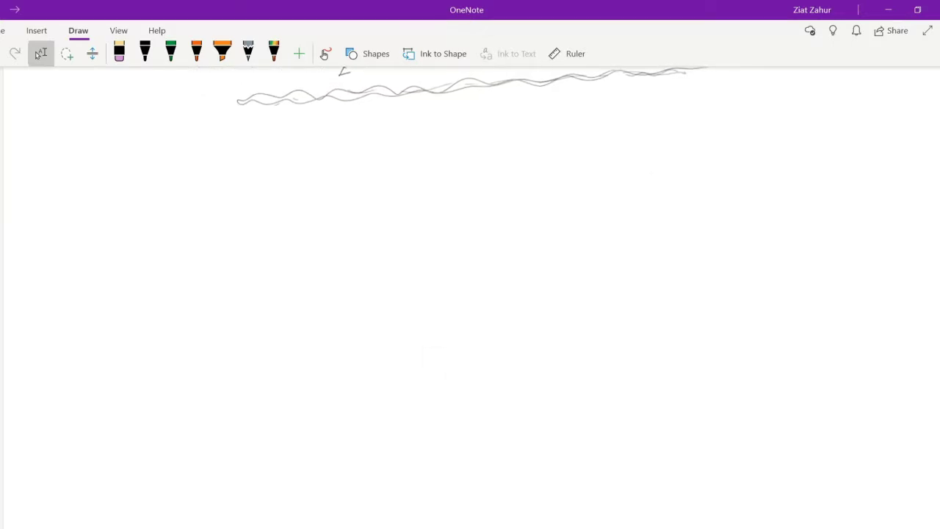
left_click(145, 53)
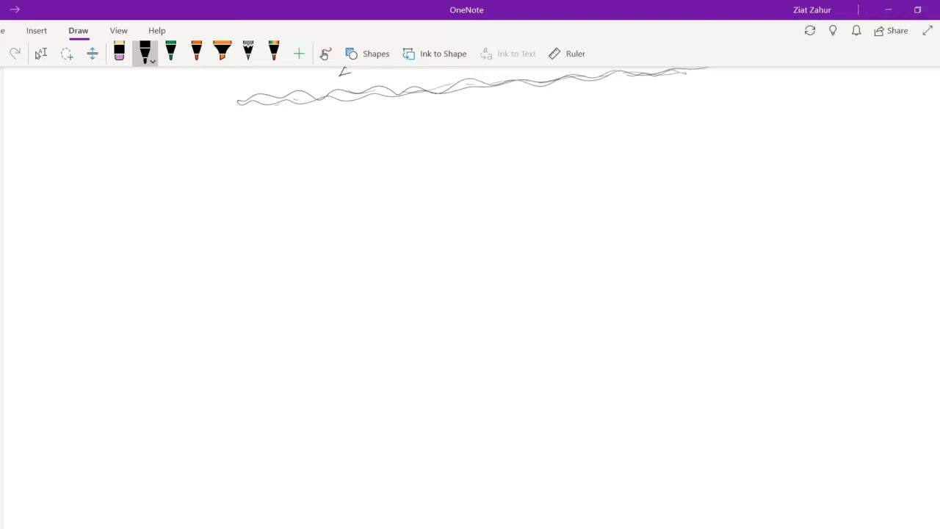
mouse_move(97, 136)
left_mouse_down()
mouse_move(99, 170)
mouse_move(113, 170)
mouse_move(111, 155)
mouse_move(137, 166)
mouse_move(198, 134)
left_mouse_up()
mouse_move(182, 141)
left_mouse_down()
mouse_move(190, 164)
mouse_move(203, 168)
left_mouse_up()
mouse_move(202, 152)
left_mouse_down()
mouse_move(215, 150)
mouse_move(216, 166)
mouse_move(229, 151)
left_mouse_up()
left_click_drag(226, 156, 238, 160)
left_click_drag(248, 132, 247, 160)
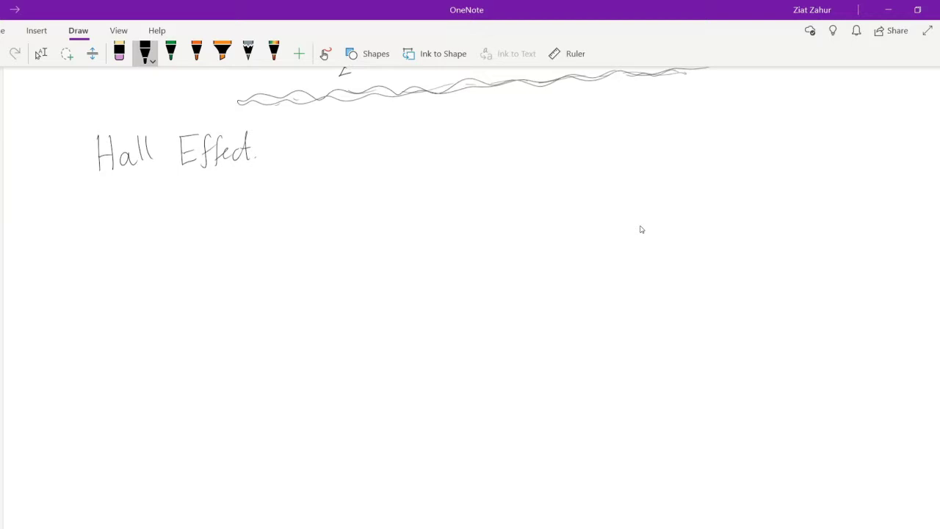
- Draw a closed circuit in black below the heading, with a battery wired to both ends of a parallelogram-shaped plate
mouse_move(259, 286)
left_mouse_down()
mouse_move(301, 281)
mouse_move(295, 292)
mouse_move(280, 245)
mouse_move(375, 236)
left_mouse_up()
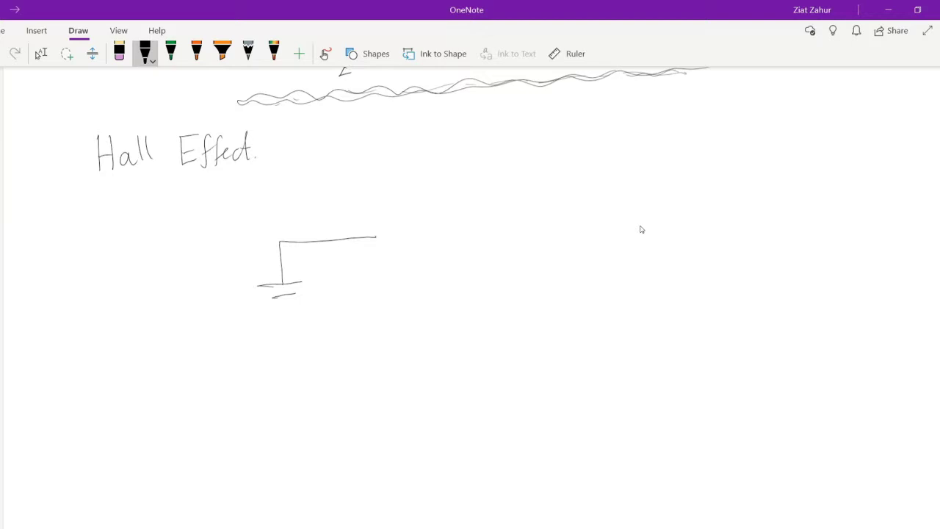
left_click_drag(396, 206, 371, 251)
left_click(41, 54)
left_click(145, 51)
mouse_move(400, 201)
left_mouse_down()
mouse_move(493, 199)
mouse_move(499, 212)
mouse_move(471, 263)
left_mouse_up()
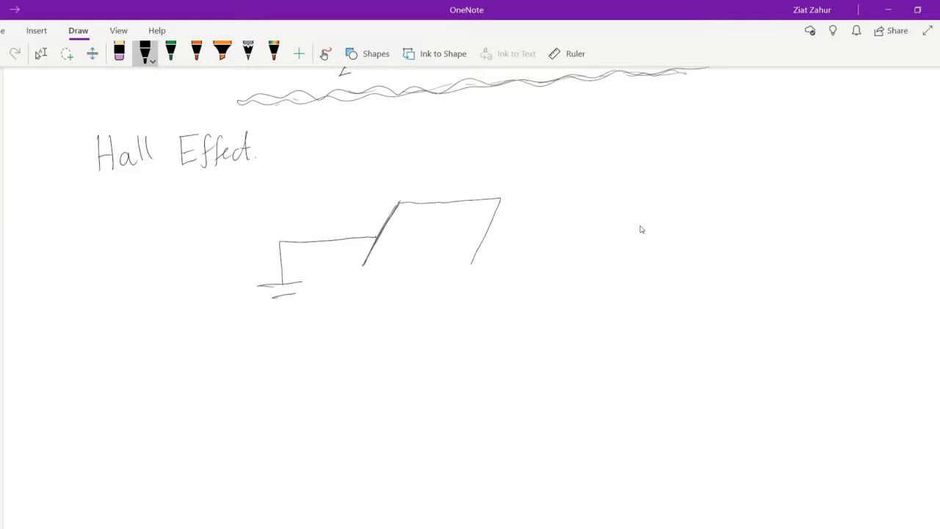
left_click_drag(363, 266, 471, 261)
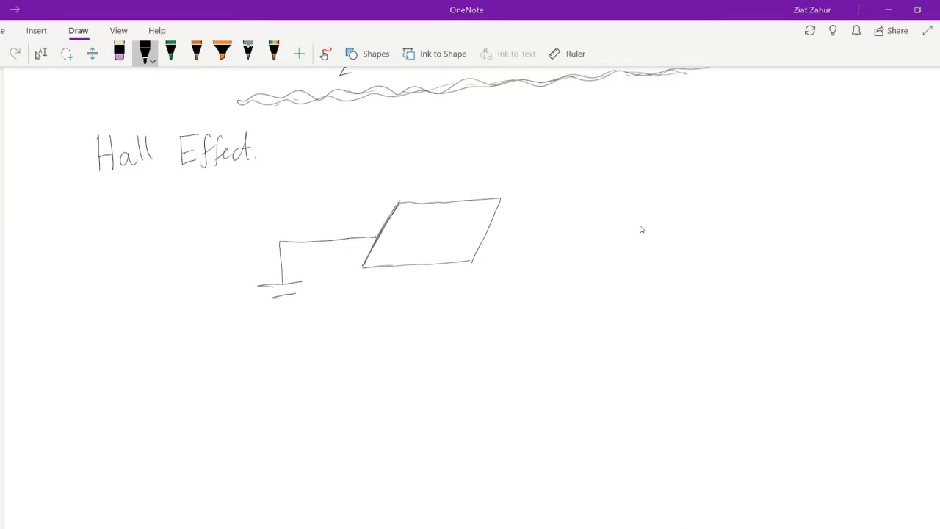
left_click_drag(490, 227, 495, 305)
mouse_move(497, 339)
left_mouse_down()
mouse_move(288, 352)
mouse_move(284, 304)
left_mouse_up()
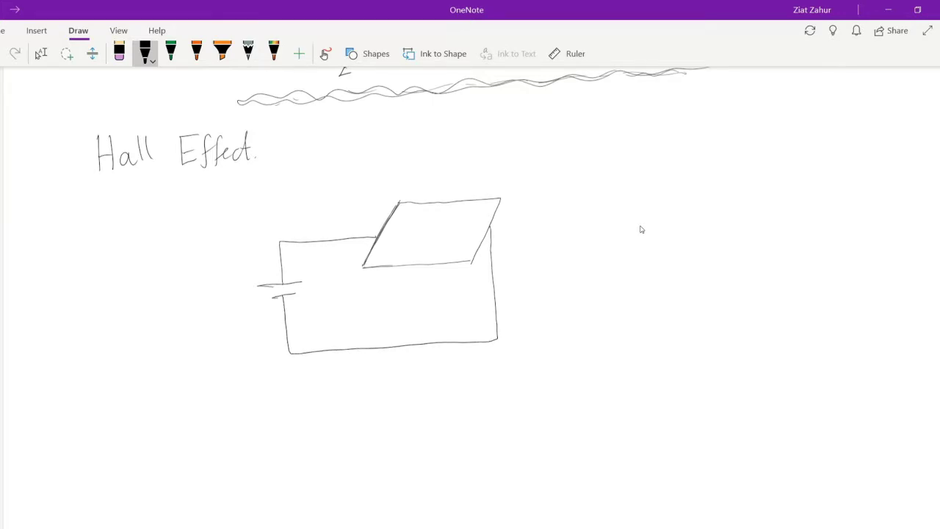
- Draw a long horizontal cylinder in black in the empty space beside the circuit
scroll(642, 230, "down", 4)
scroll(642, 229, "up", 1)
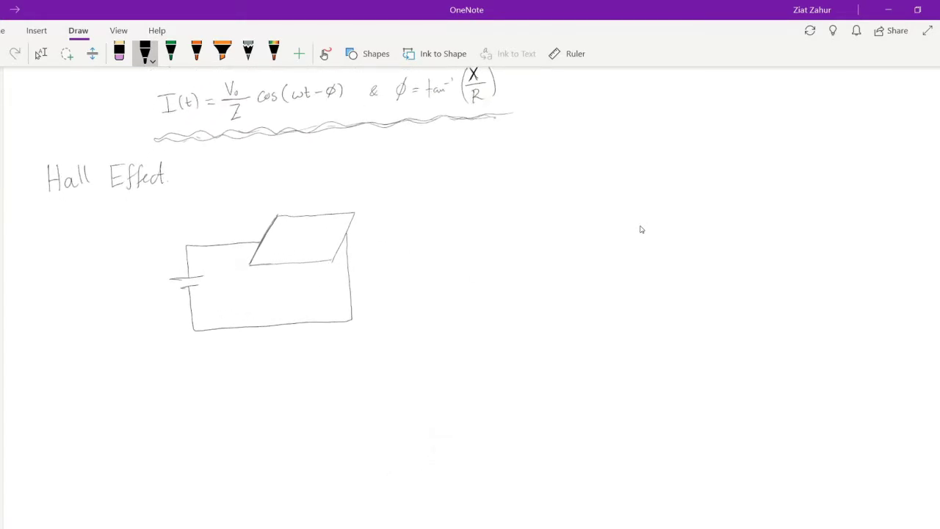
scroll(640, 229, "down", 3)
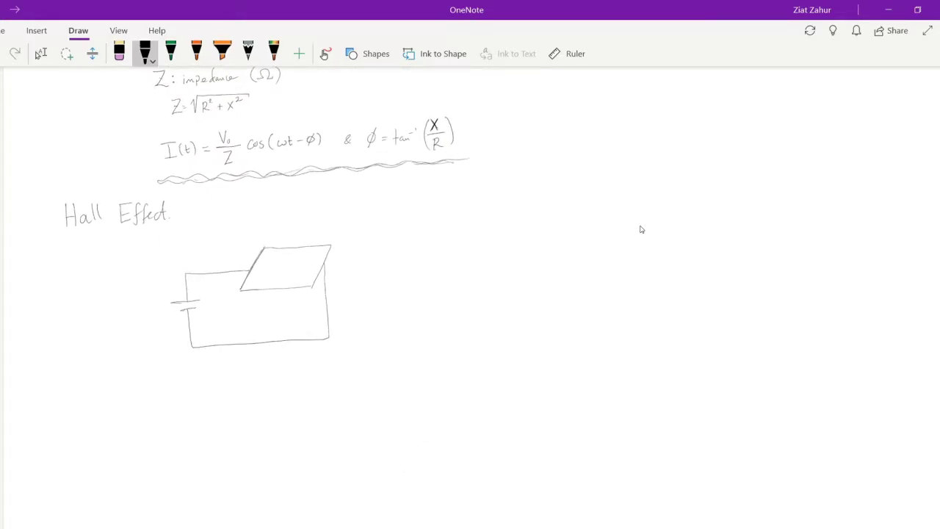
mouse_move(453, 285)
left_mouse_down()
mouse_move(474, 275)
mouse_move(452, 288)
mouse_move(465, 267)
mouse_move(455, 301)
left_mouse_up()
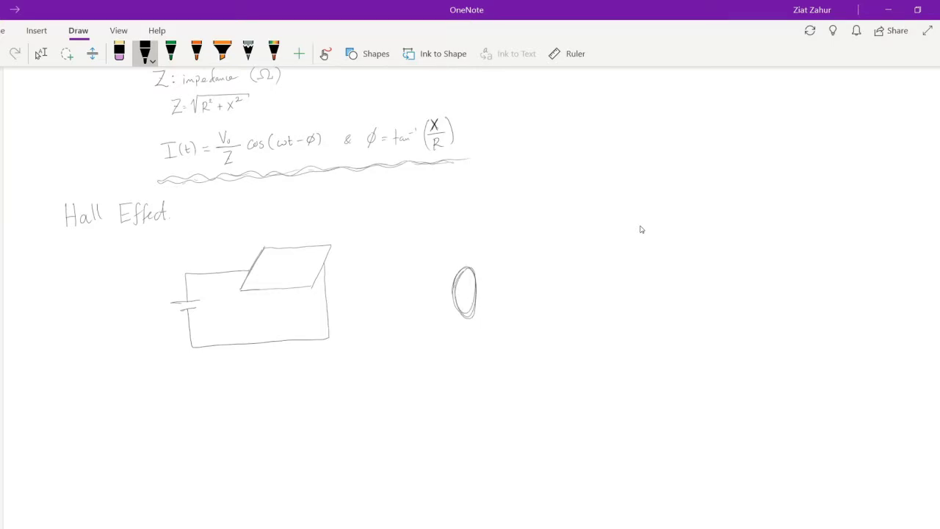
mouse_move(462, 267)
left_mouse_down()
mouse_move(795, 253)
mouse_move(803, 282)
mouse_move(789, 281)
mouse_move(792, 255)
left_mouse_up()
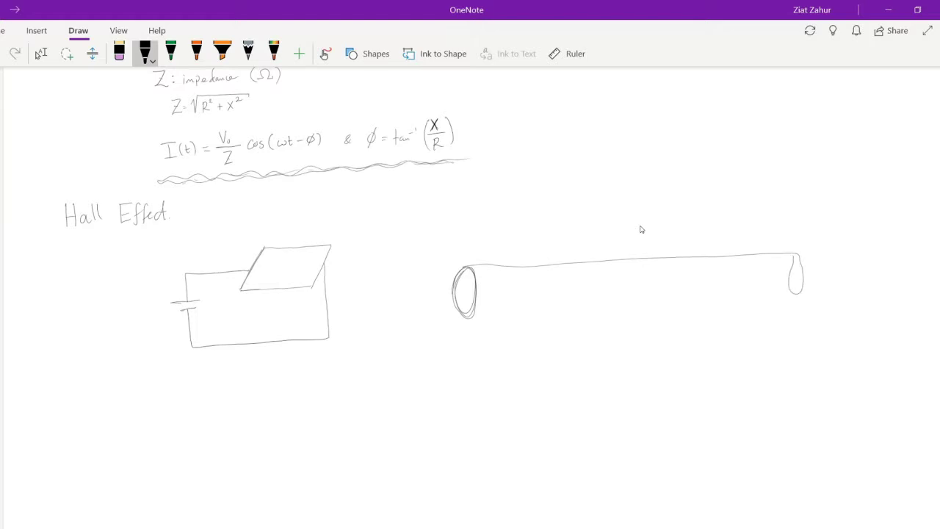
left_click_drag(464, 316, 801, 301)
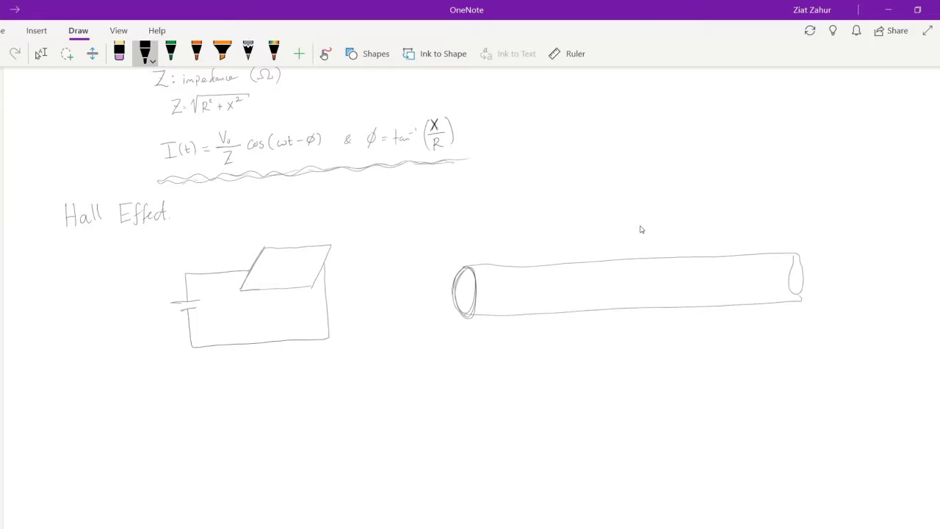
mouse_move(793, 254)
left_mouse_down()
mouse_move(789, 297)
mouse_move(800, 257)
left_mouse_up()
- Trace all four edges of the circuit's parallelogram plate in green ink
scroll(640, 230, "up", 5)
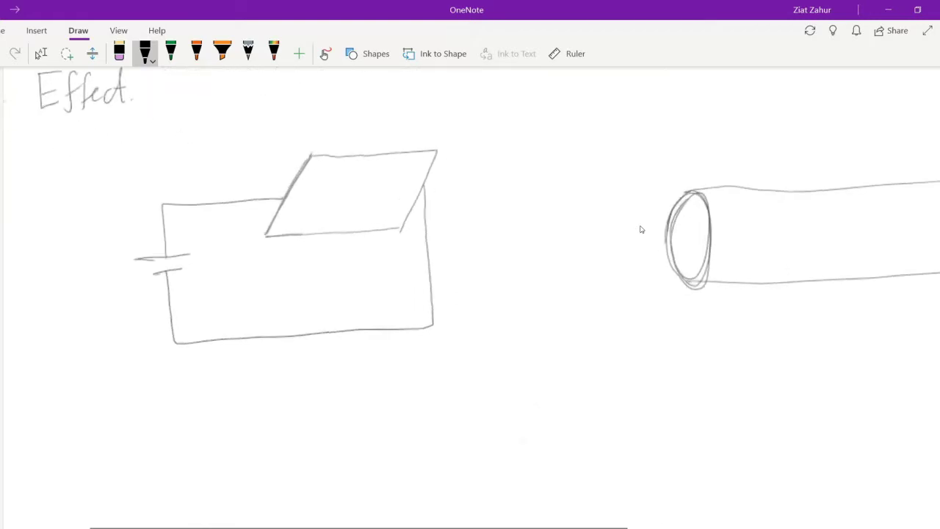
left_click(170, 51)
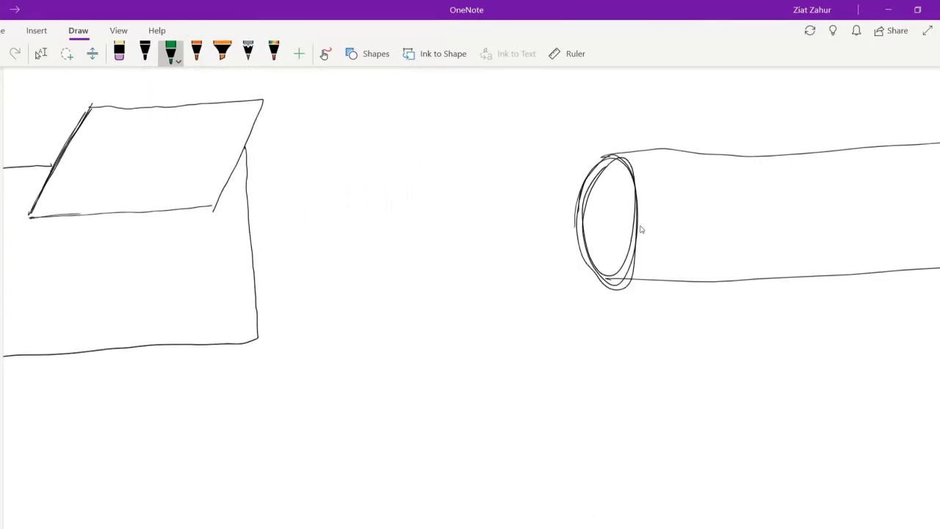
mouse_move(46, 180)
left_mouse_down()
mouse_move(34, 202)
mouse_move(88, 110)
left_mouse_up()
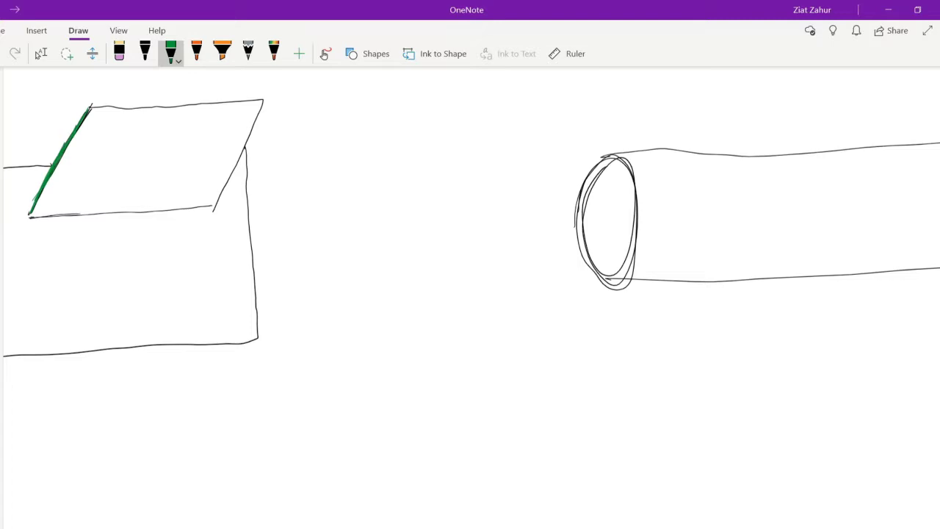
mouse_move(90, 106)
left_mouse_down()
mouse_move(261, 100)
mouse_move(221, 188)
left_mouse_up()
left_click_drag(263, 108, 213, 210)
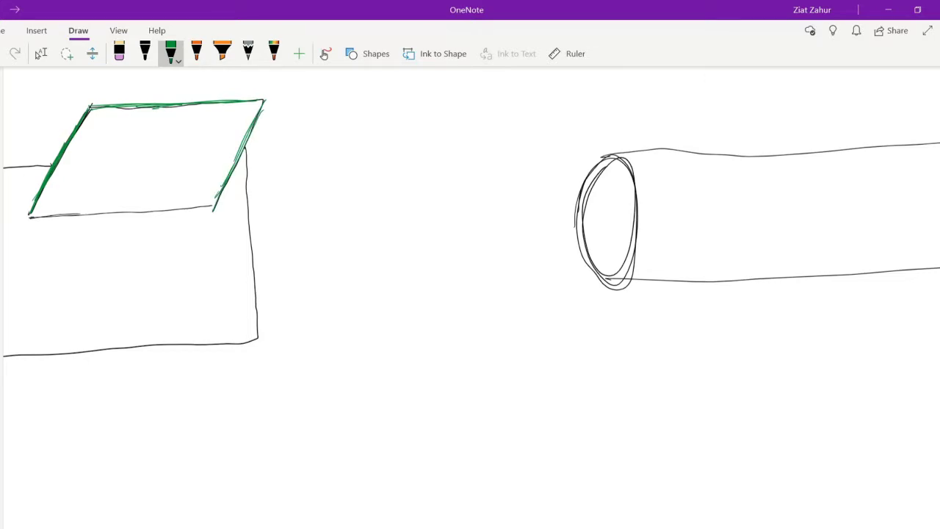
left_click_drag(115, 208, 129, 206)
left_click_drag(29, 216, 220, 206)
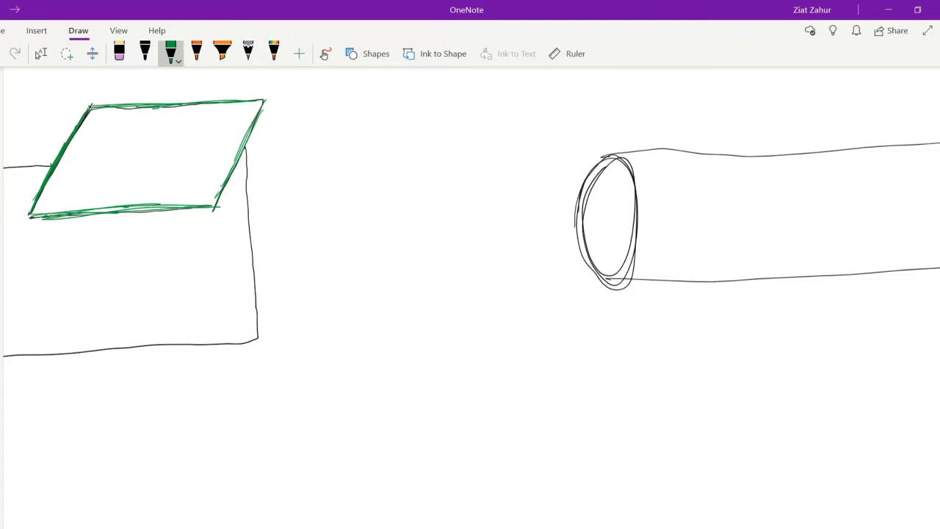
- Draw a small green square with two lead wires inside the open end of the cylinder
left_click_drag(595, 199, 596, 237)
mouse_move(596, 197)
left_mouse_down()
mouse_move(628, 194)
mouse_move(629, 232)
mouse_move(599, 237)
mouse_move(665, 244)
mouse_move(692, 188)
left_mouse_up()
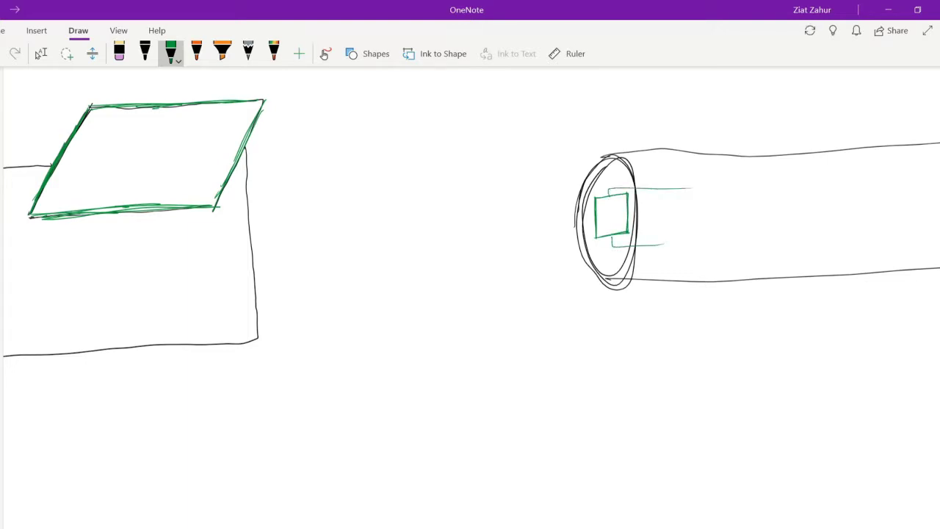
scroll(599, 317, "down", 5)
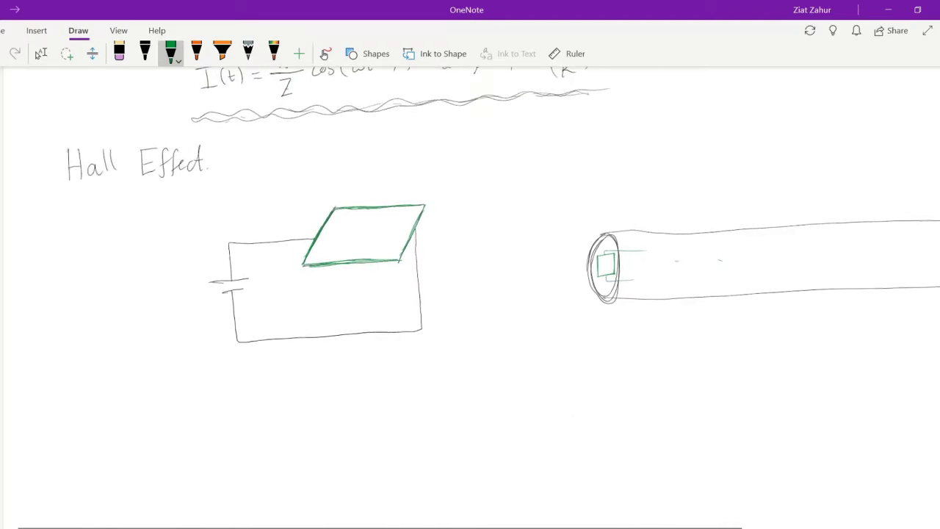
left_click(41, 53)
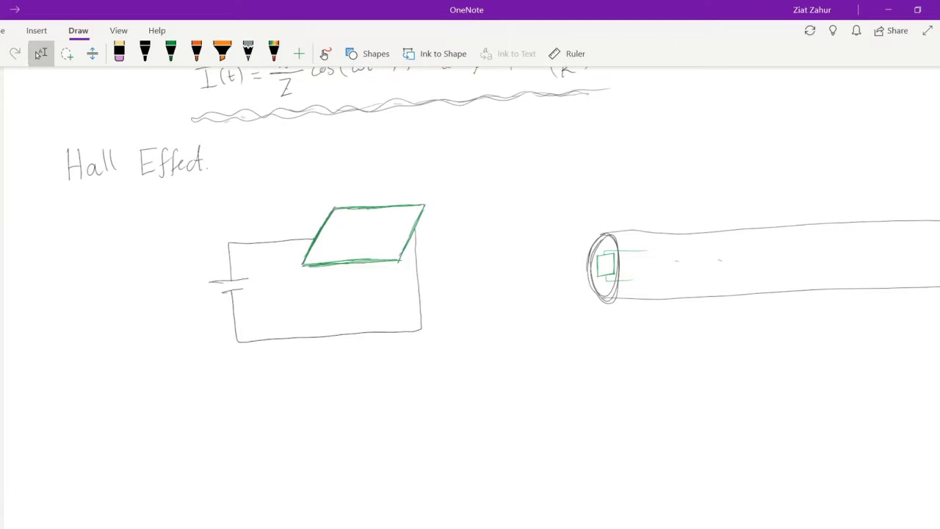
- Draw an open switch with a closing arrow in black on the circuit's lower wire
scroll(381, 308, "up", 5)
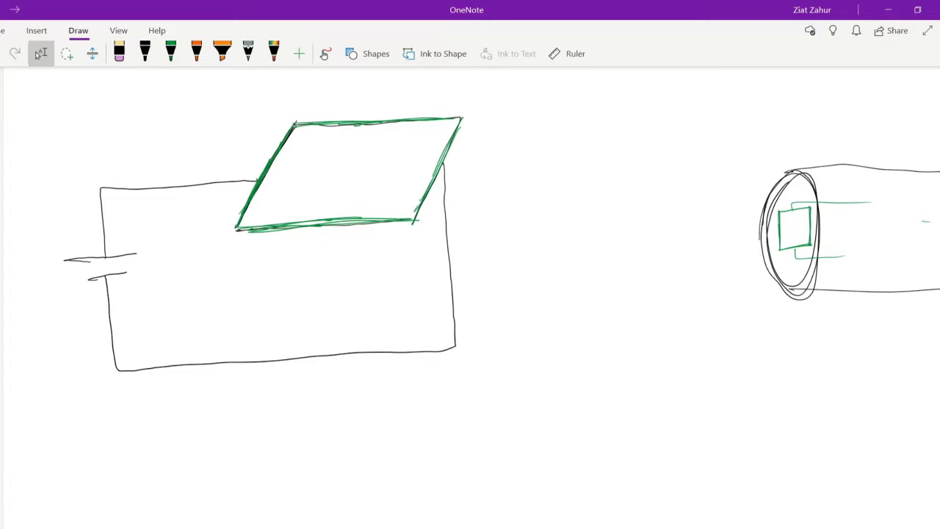
scroll(470, 294, "up", 2)
scroll(470, 294, "left", 1)
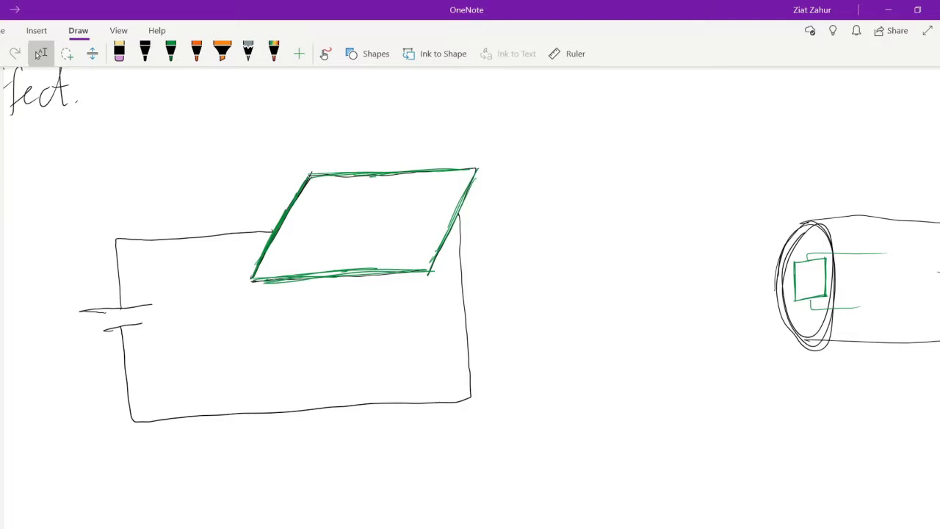
scroll(470, 294, "left", 4)
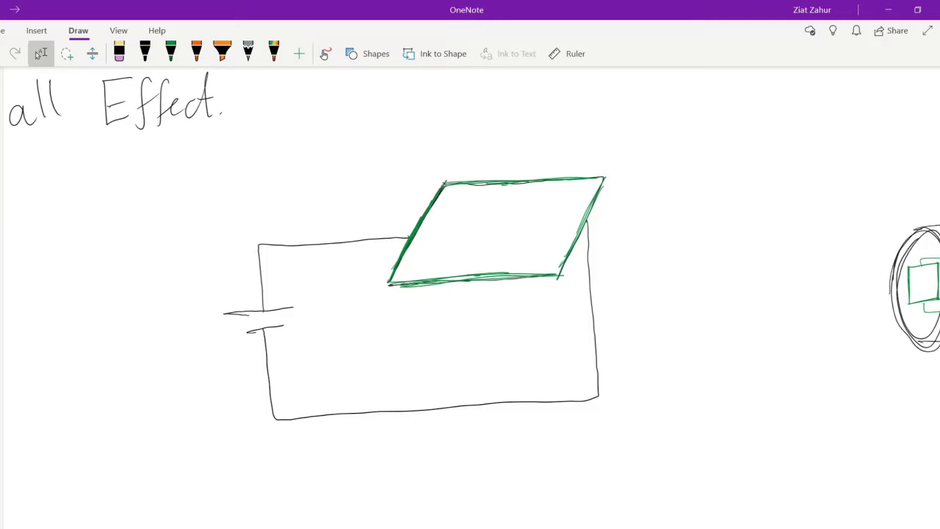
left_click(144, 51)
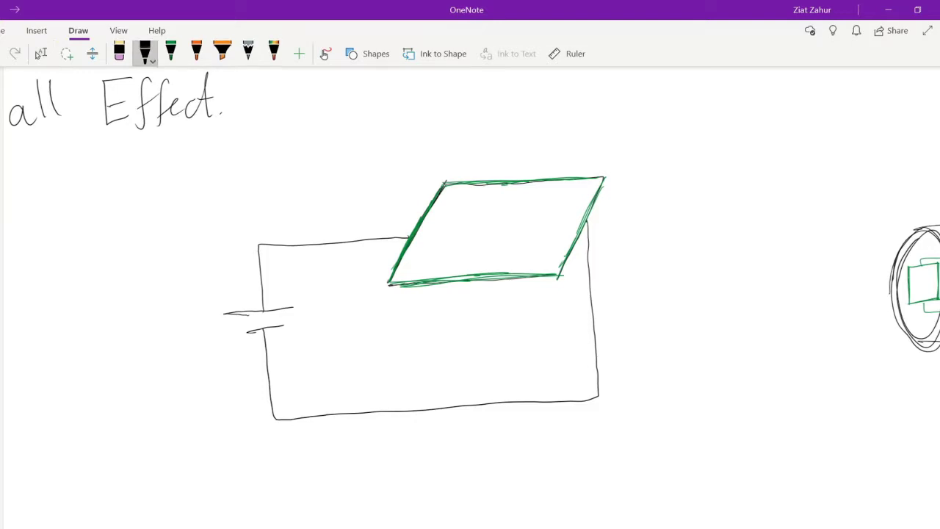
left_click_drag(357, 412, 412, 401)
- Add black arrows to the circuit, a dashed one pointing toward the battery and one pointing into the plate
scroll(599, 258, "up", 5)
left_click(41, 54)
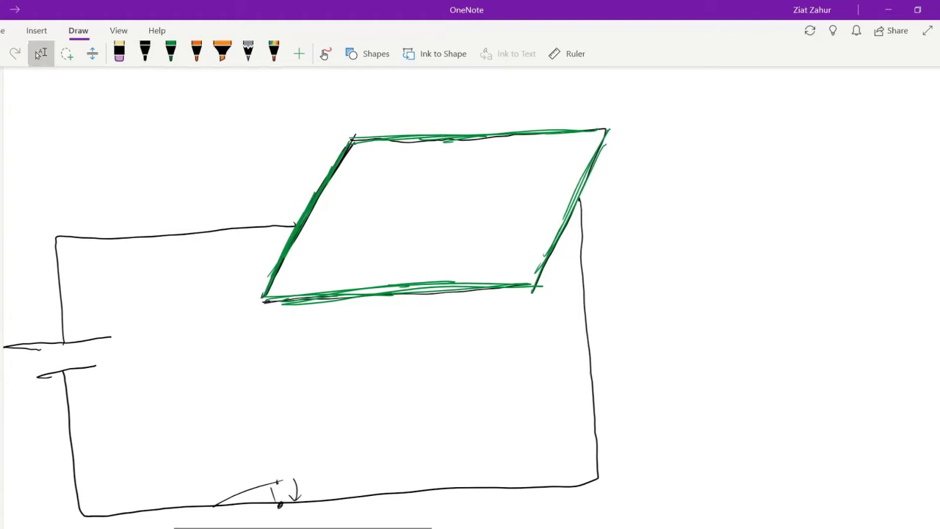
left_click(145, 52)
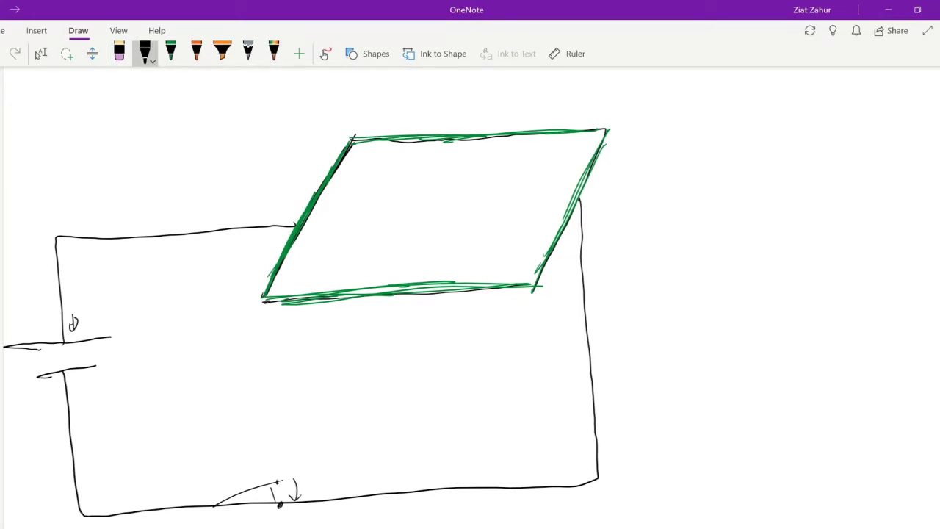
left_click_drag(261, 235, 280, 237)
scroll(582, 472, "down", 5)
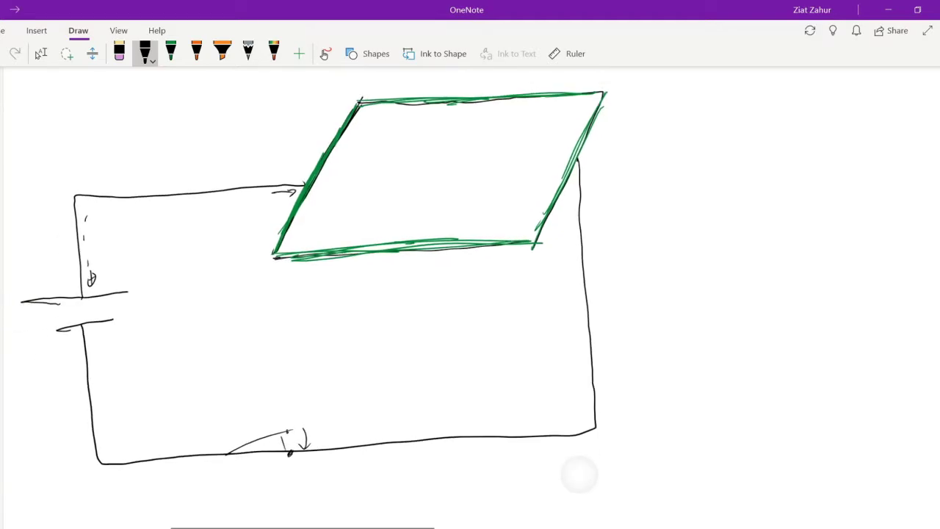
- Draw a black line down alongside the wire on the side of the plate away from the battery
left_click(40, 54)
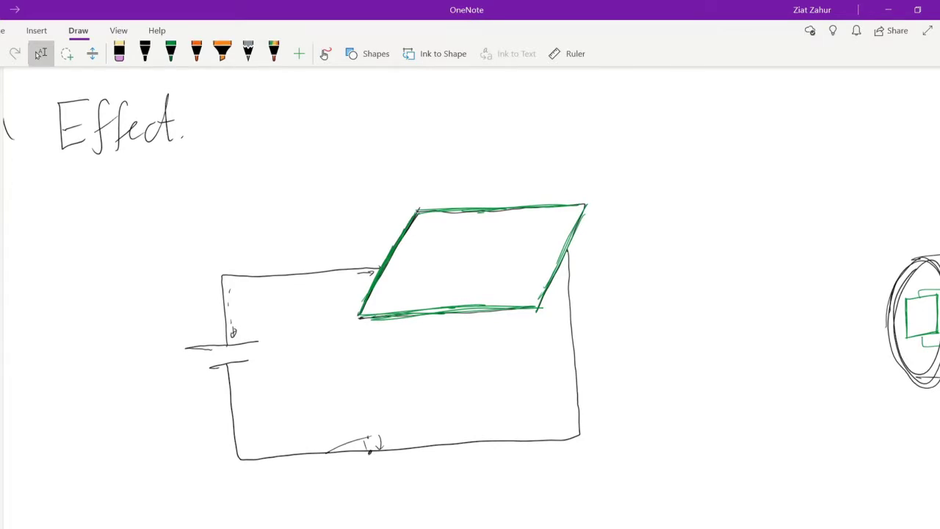
left_click(144, 53)
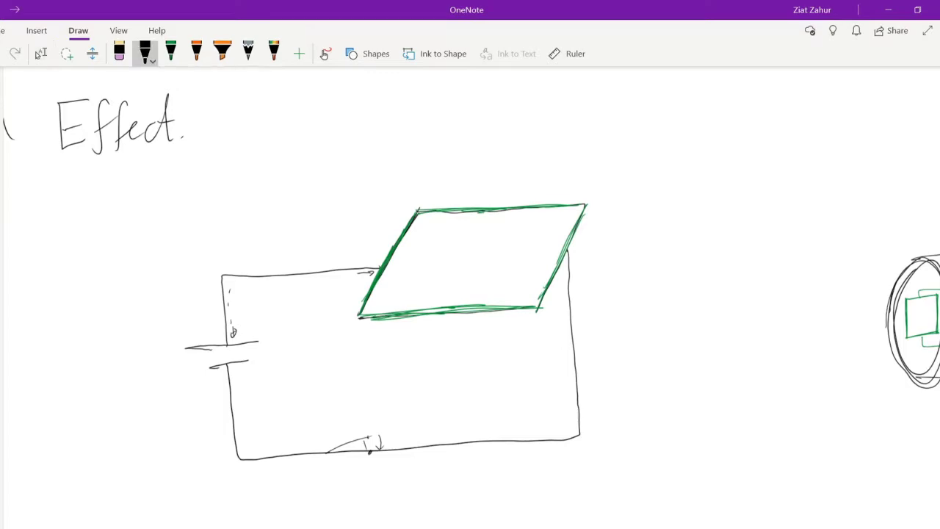
left_click_drag(567, 257, 563, 377)
scroll(470, 293, "down", 2)
scroll(470, 294, "right", 2)
scroll(470, 294, "down", 2)
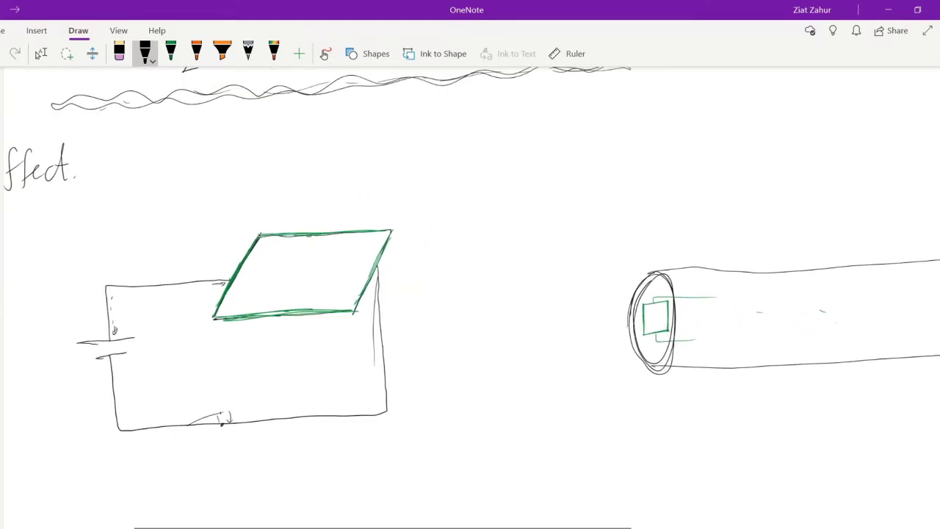
left_click_drag(938, 385, 810, 385)
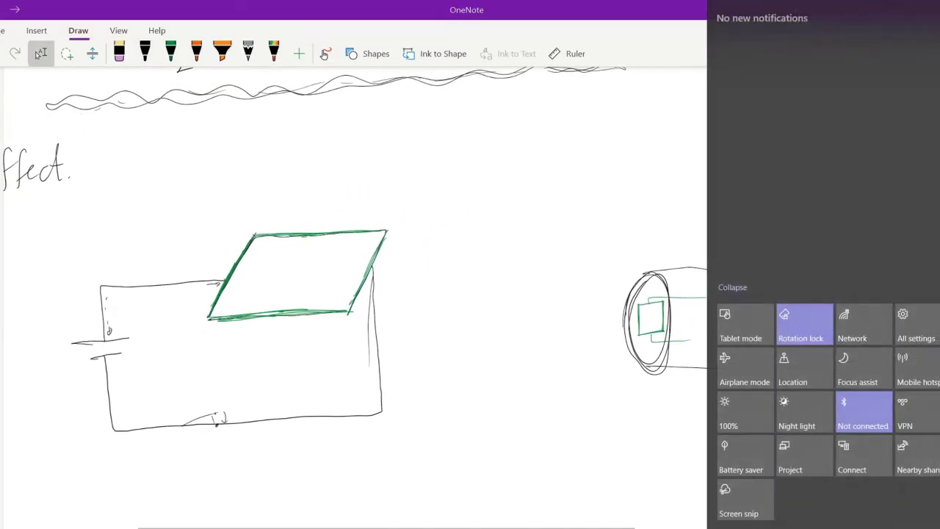
left_click(504, 310)
key("super+a")
- Sketch a three-dimensional rectangular slab in black between the circuit and the cylinder, with a dashed hidden back edge
mouse_move(460, 218)
left_mouse_down()
mouse_move(464, 248)
mouse_move(494, 174)
mouse_move(524, 139)
mouse_move(529, 173)
left_mouse_up()
left_click_drag(464, 251, 530, 172)
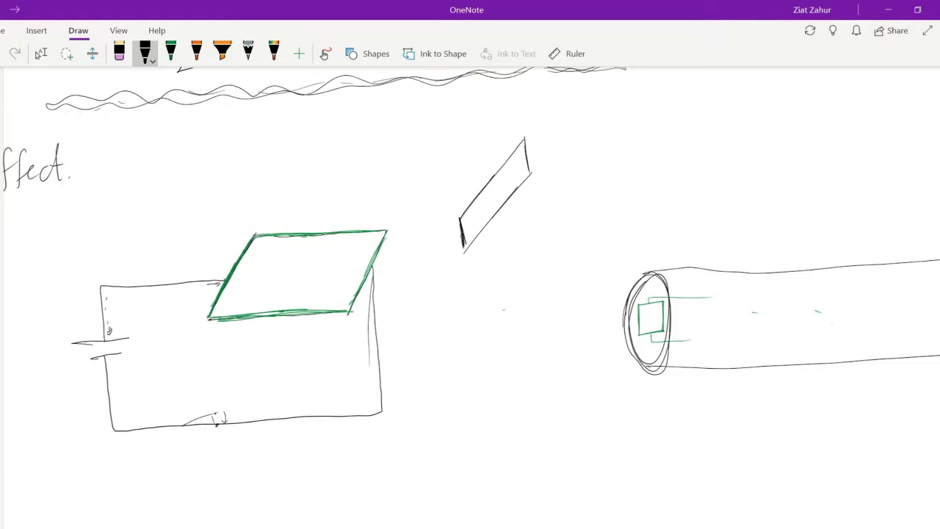
left_click_drag(459, 218, 655, 196)
left_click_drag(526, 139, 674, 134)
mouse_move(525, 138)
left_mouse_down()
mouse_move(703, 120)
mouse_move(665, 181)
left_mouse_up()
mouse_move(687, 149)
left_mouse_down()
mouse_move(654, 198)
mouse_move(655, 215)
left_mouse_up()
mouse_move(464, 251)
left_mouse_down()
mouse_move(656, 222)
mouse_move(713, 150)
mouse_move(706, 136)
mouse_move(713, 150)
left_mouse_up()
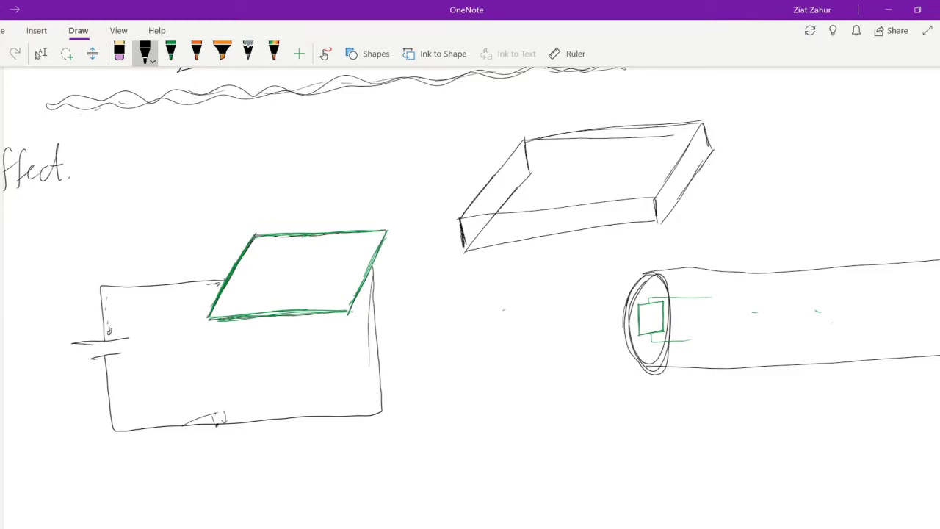
left_click_drag(597, 160, 609, 157)
left_click_drag(619, 157, 668, 150)
- Shade the slab's end face nearest the circuit with slanted green hatching lines
scroll(564, 237, "up", 5)
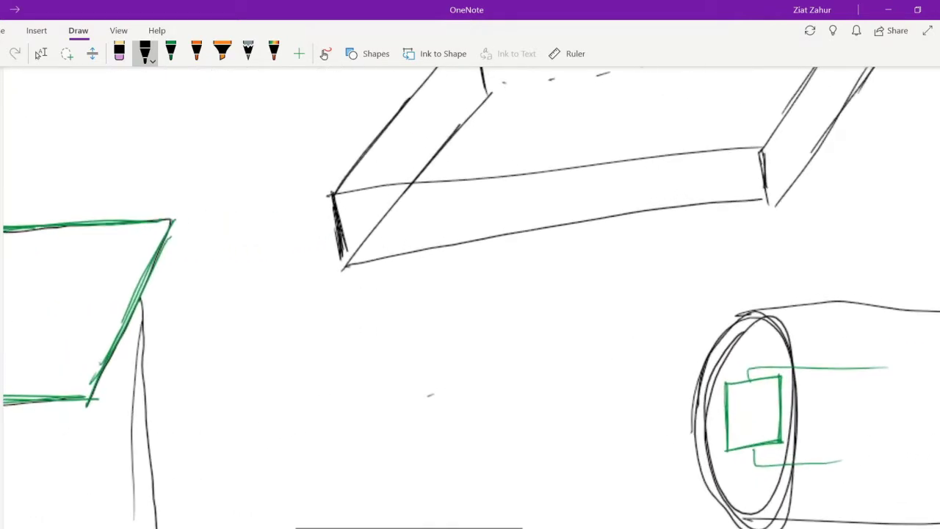
left_click(41, 54)
scroll(470, 294, "up", 1)
left_click(171, 53)
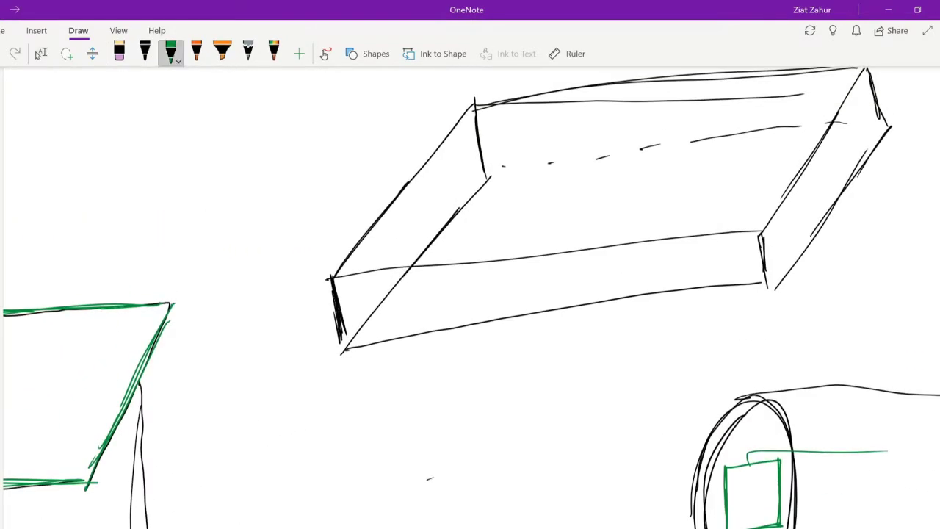
left_click_drag(346, 255, 344, 323)
left_click_drag(379, 218, 350, 332)
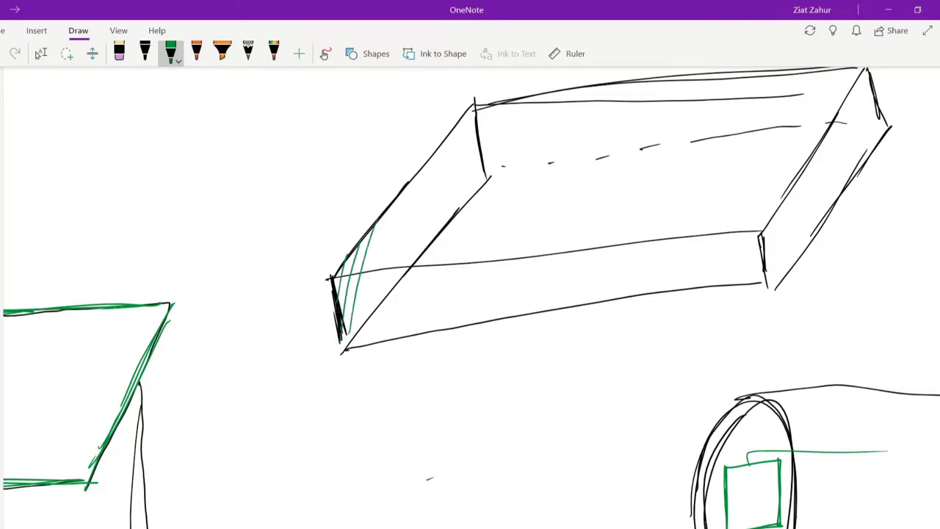
left_click_drag(371, 283, 363, 323)
left_click_drag(395, 203, 370, 288)
left_click_drag(417, 171, 380, 294)
left_click_drag(422, 214, 413, 247)
left_click_drag(445, 147, 414, 242)
mouse_move(464, 134)
left_mouse_down()
mouse_move(438, 229)
mouse_move(460, 198)
left_mouse_up()
mouse_move(480, 163)
left_mouse_down()
mouse_move(476, 185)
mouse_move(478, 167)
left_mouse_up()
- Draw a green curly brace along the slab's long back edge and label it X
scroll(469, 293, "down", 1)
scroll(470, 294, "down", 3)
left_click(40, 53)
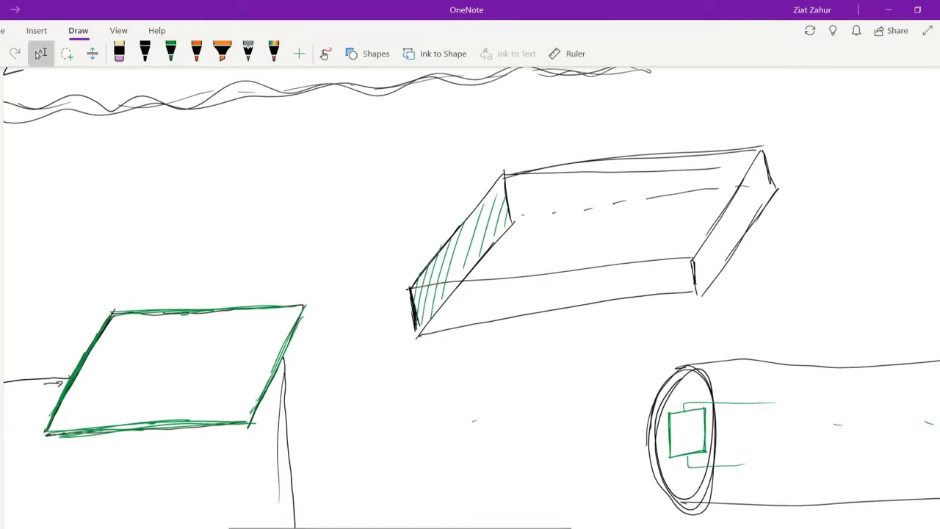
left_click(170, 53)
mouse_move(498, 160)
left_mouse_down()
mouse_move(648, 127)
mouse_move(758, 135)
left_mouse_up()
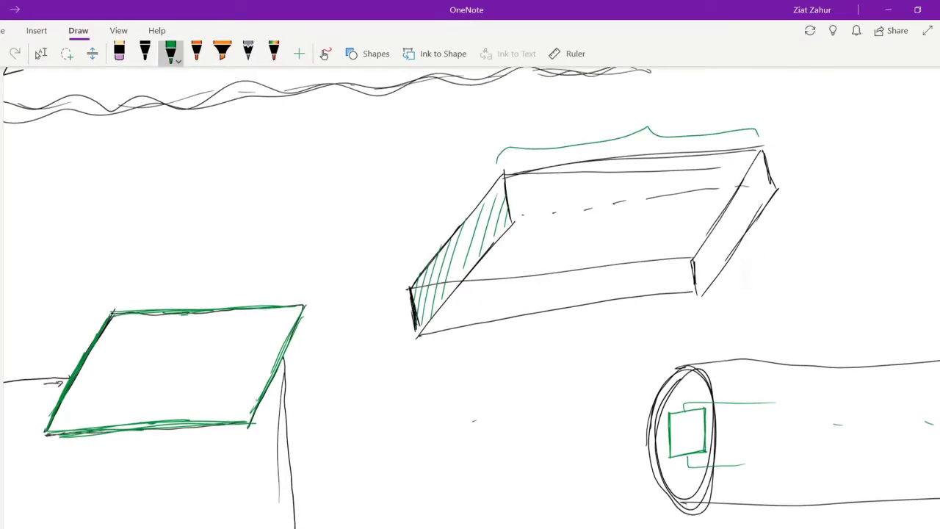
mouse_move(635, 99)
left_mouse_down()
mouse_move(636, 115)
mouse_move(652, 112)
left_mouse_up()
left_click(636, 106)
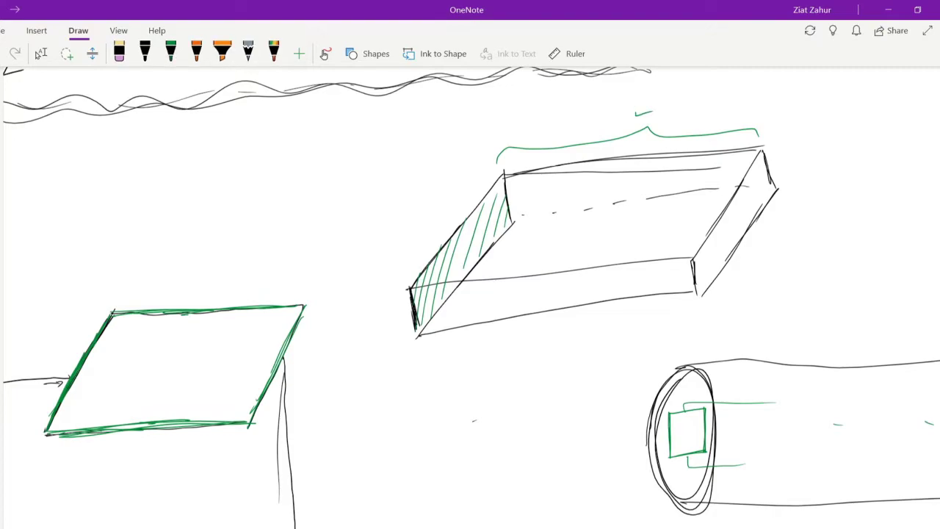
left_click_drag(652, 111, 646, 114)
left_click(170, 51)
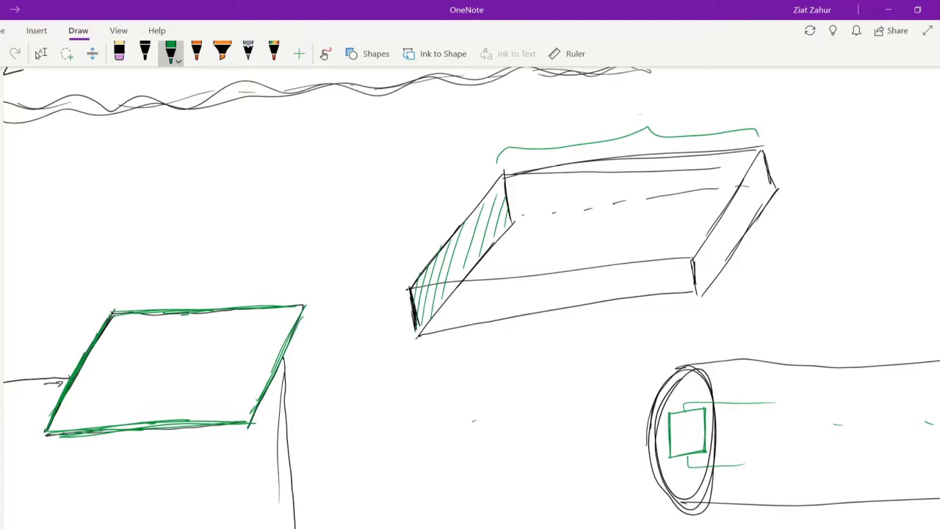
mouse_move(632, 104)
left_mouse_down()
mouse_move(649, 119)
mouse_move(639, 122)
left_mouse_up()
- Write the resistance formula R = ρL/A in green beside the slab, above the cylinder
scroll(583, 433, "down", 1)
scroll(583, 433, "down", 3)
left_click(583, 440)
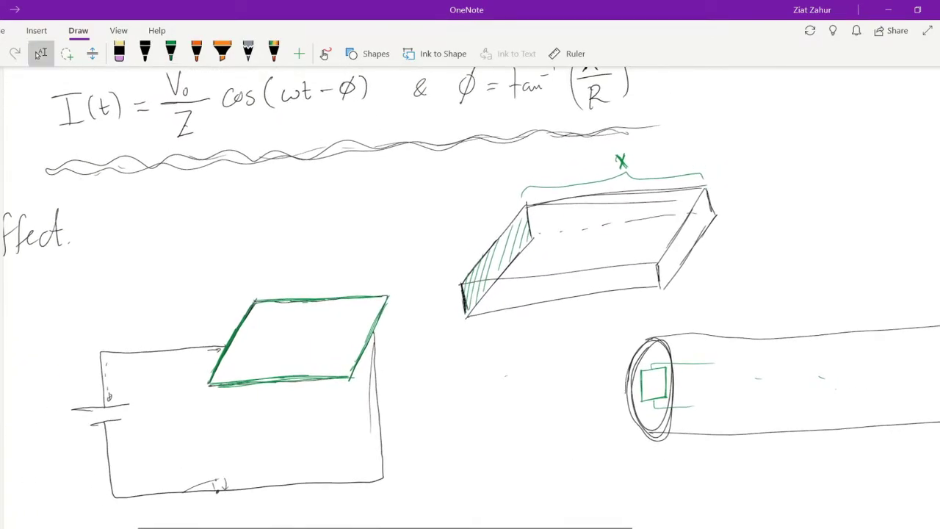
scroll(470, 294, "right", 3)
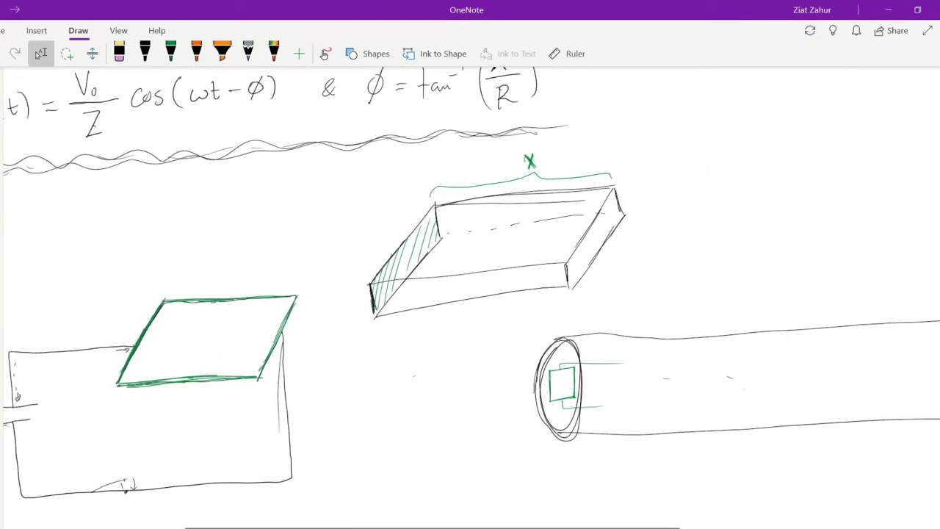
mouse_move(709, 193)
left_mouse_down()
mouse_move(708, 224)
mouse_move(731, 217)
mouse_move(744, 196)
mouse_move(745, 207)
left_mouse_up()
left_click(170, 54)
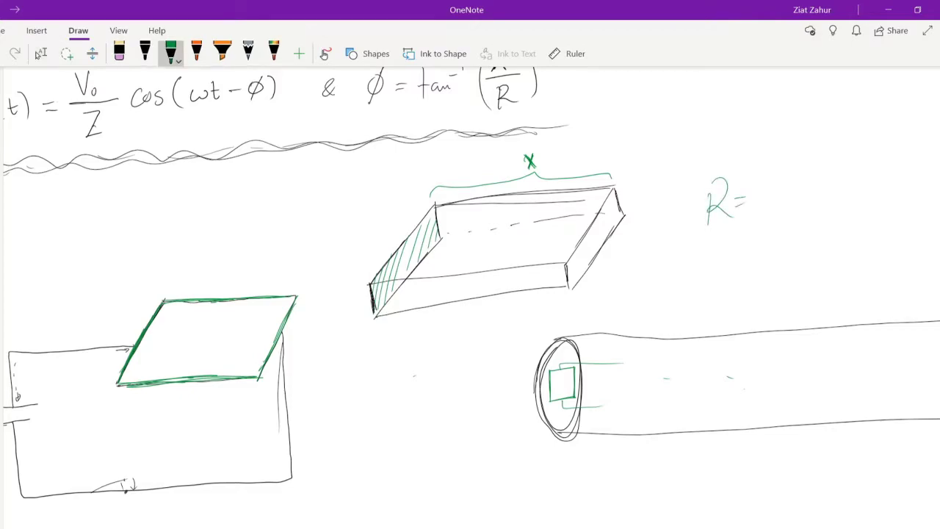
left_click_drag(785, 146, 768, 204)
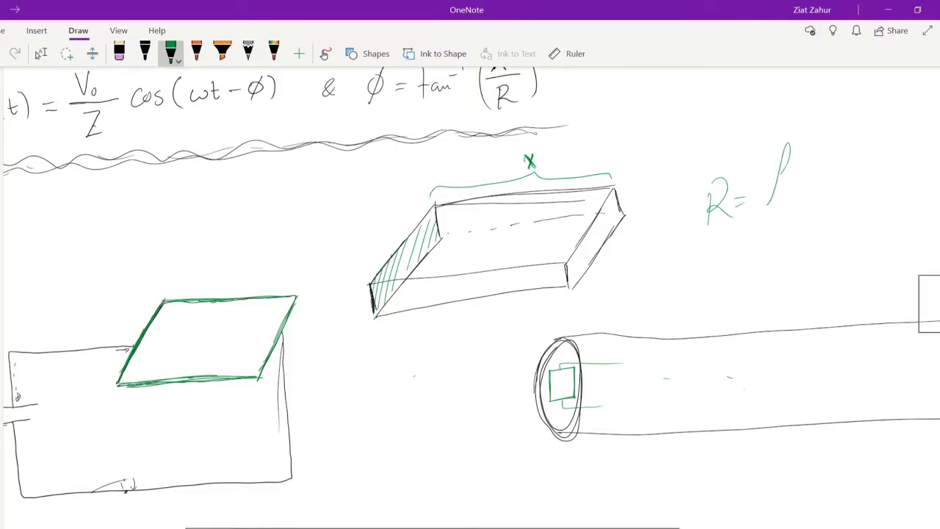
mouse_move(802, 154)
left_mouse_down()
mouse_move(797, 185)
mouse_move(813, 185)
left_mouse_up()
mouse_move(760, 211)
left_mouse_down()
mouse_move(815, 203)
mouse_move(776, 237)
left_mouse_up()
left_click_drag(784, 213, 793, 235)
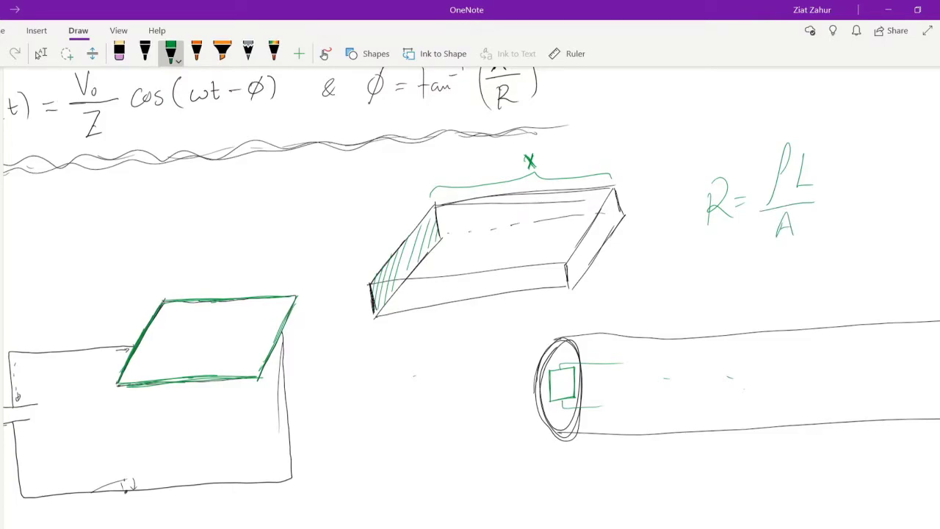
- Extend the resistance formula in green with an equals sign and ρX over a fraction bar
left_click_drag(834, 199, 843, 198)
left_click_drag(830, 203, 847, 202)
mouse_move(881, 144)
left_mouse_down()
mouse_move(867, 197)
mouse_move(890, 172)
mouse_move(910, 177)
mouse_move(896, 177)
left_mouse_up()
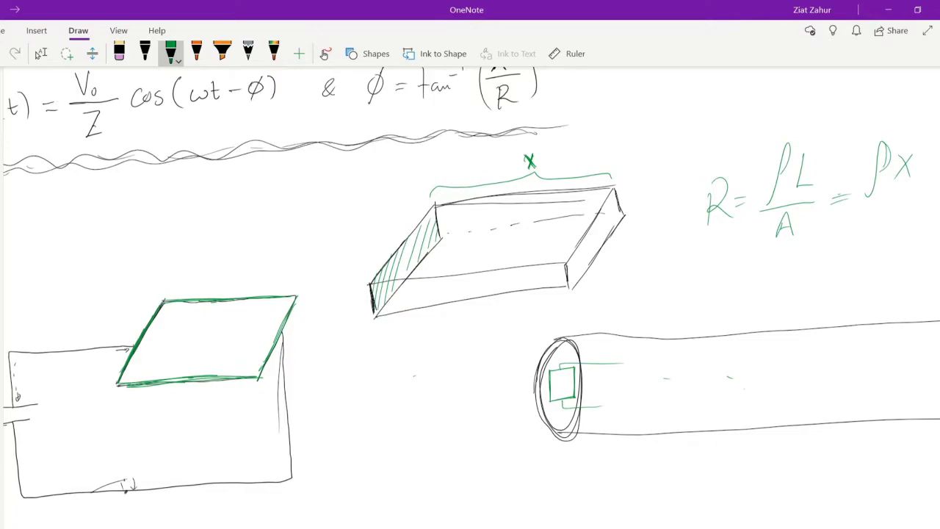
mouse_move(885, 171)
left_mouse_down()
mouse_move(888, 141)
mouse_move(867, 198)
mouse_move(924, 195)
left_mouse_up()
- Label the slab's hatched end face with a green A
scroll(586, 258, "up", 3)
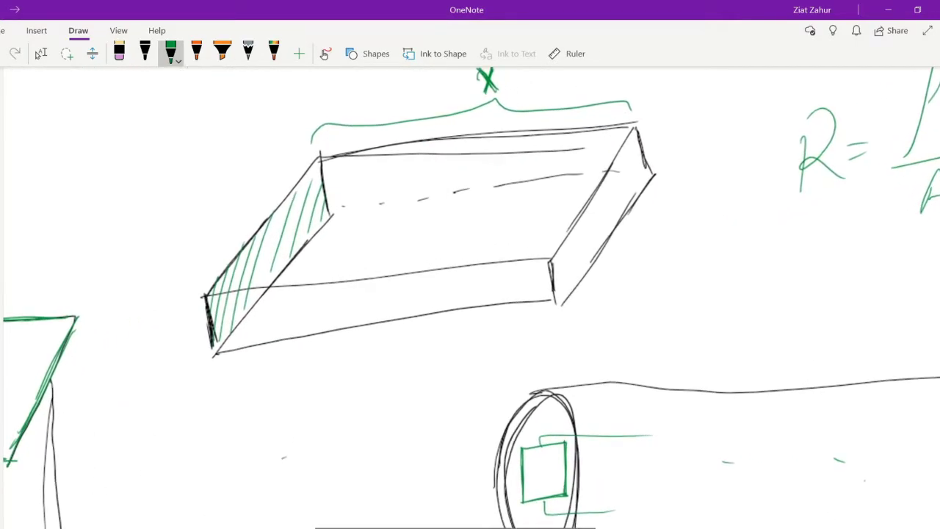
left_click(40, 53)
left_click(171, 54)
mouse_move(261, 266)
left_mouse_down()
mouse_move(265, 246)
mouse_move(276, 258)
mouse_move(269, 261)
left_mouse_up()
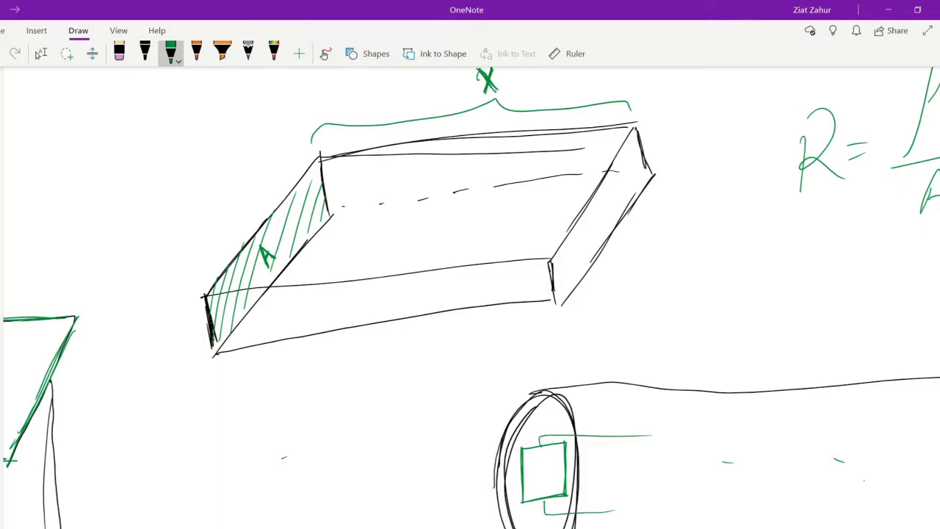
- Add green braces labelled Z and Y for the slab's depth and thickness, and write YZ as the formula's second denominator
scroll(470, 293, "down", 1)
scroll(432, 412, "down", 3)
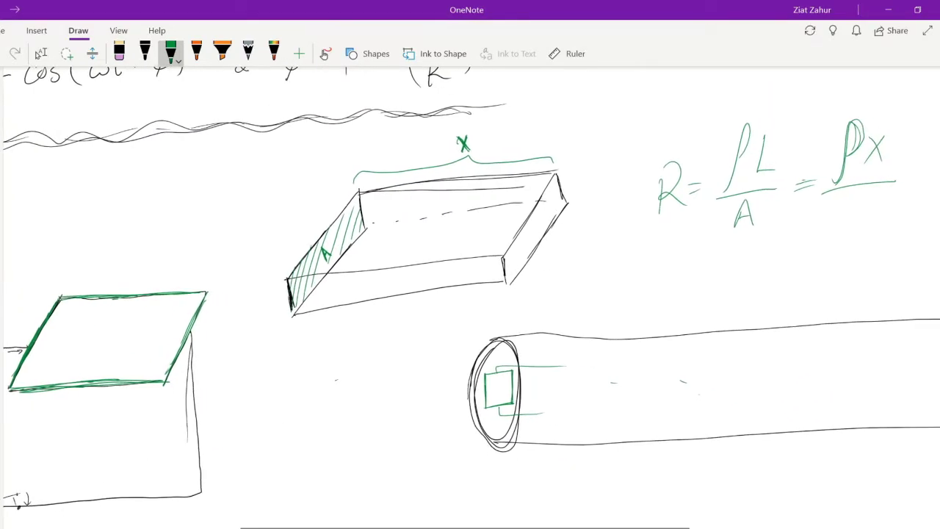
left_click(41, 53)
key("super+a")
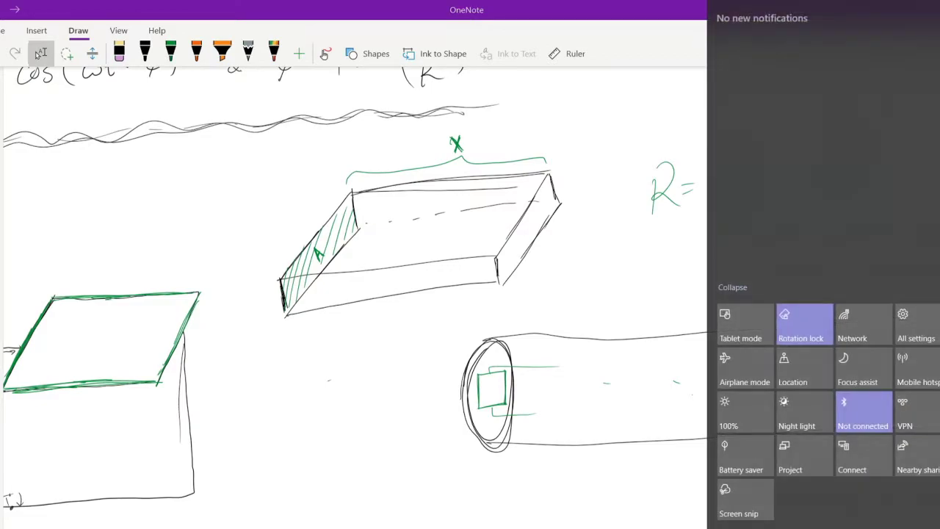
left_click(170, 54)
left_click(170, 54)
mouse_move(270, 272)
left_mouse_down()
mouse_move(283, 229)
mouse_move(338, 189)
left_mouse_up()
mouse_move(263, 222)
left_mouse_down()
mouse_move(270, 212)
mouse_move(273, 229)
left_mouse_up()
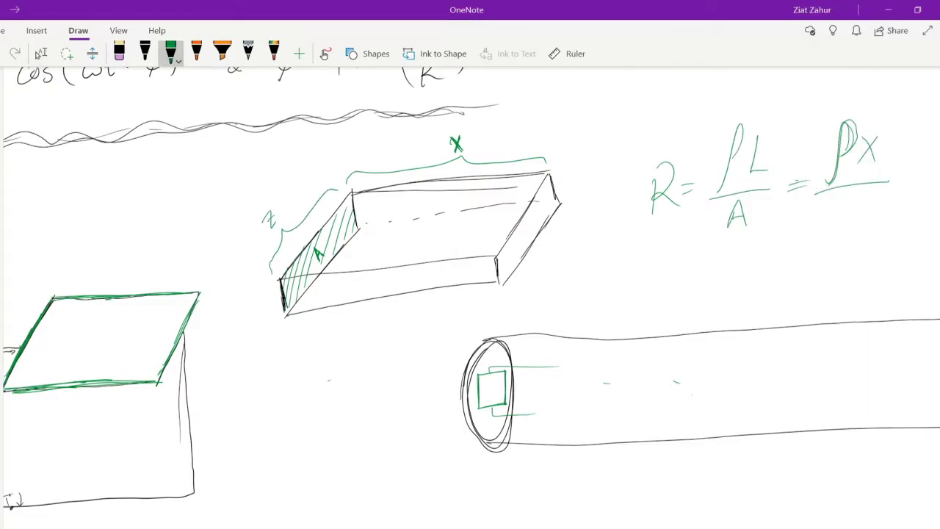
mouse_move(270, 281)
left_mouse_down()
mouse_move(279, 314)
mouse_move(262, 311)
left_mouse_up()
mouse_move(837, 197)
left_mouse_down()
mouse_move(842, 220)
mouse_move(862, 212)
left_mouse_up()
scroll(587, 279, "down", 3)
left_click(40, 54)
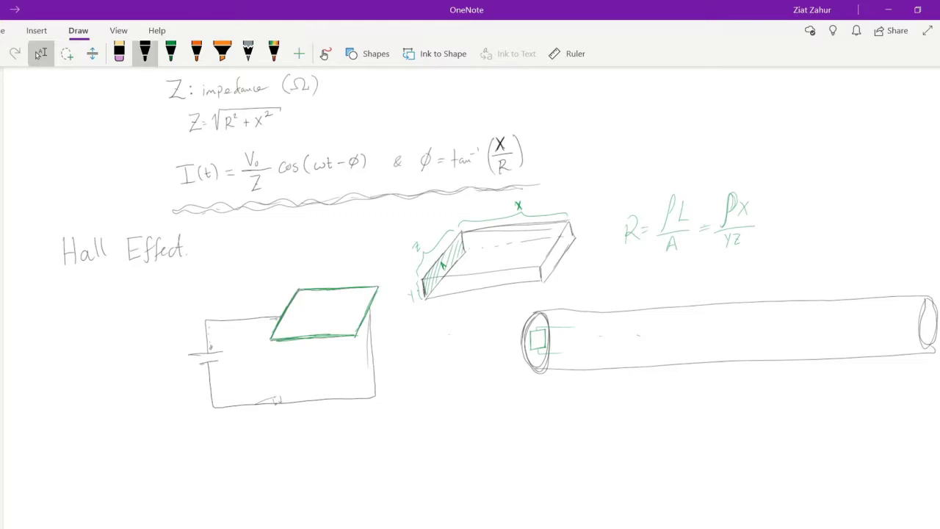
left_click(145, 53)
scroll(681, 456, "down", 5)
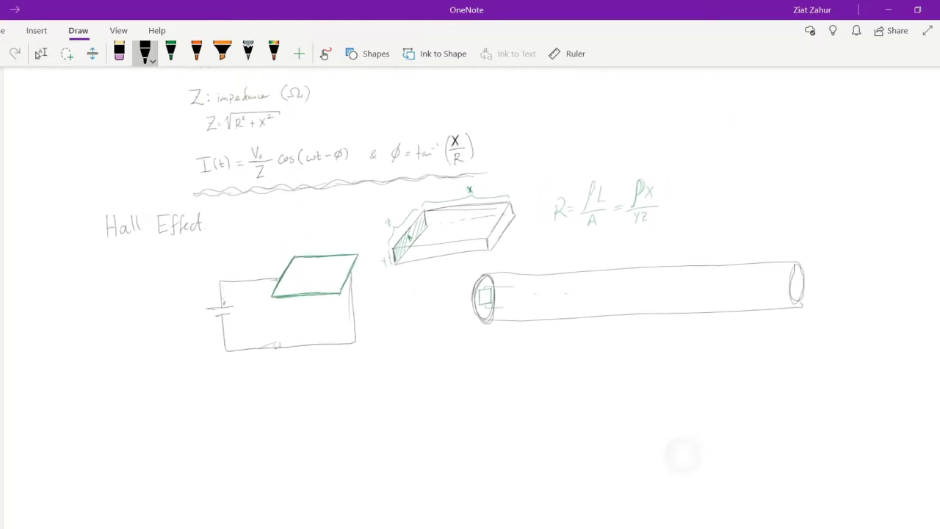
left_click(41, 53)
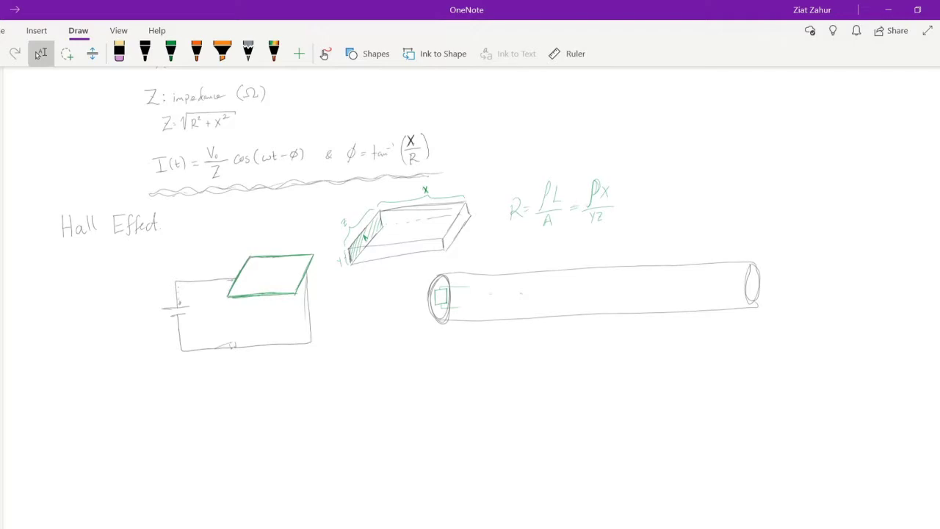
scroll(411, 264, "down", 1)
- Draw four orange arrows pointing down onto the circuit's green plate
scroll(279, 294, "up", 5)
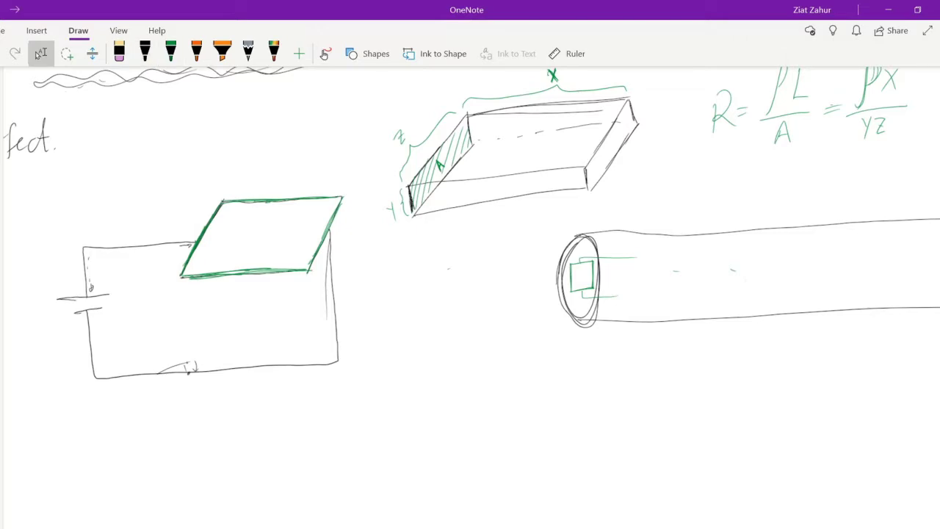
left_click(196, 53)
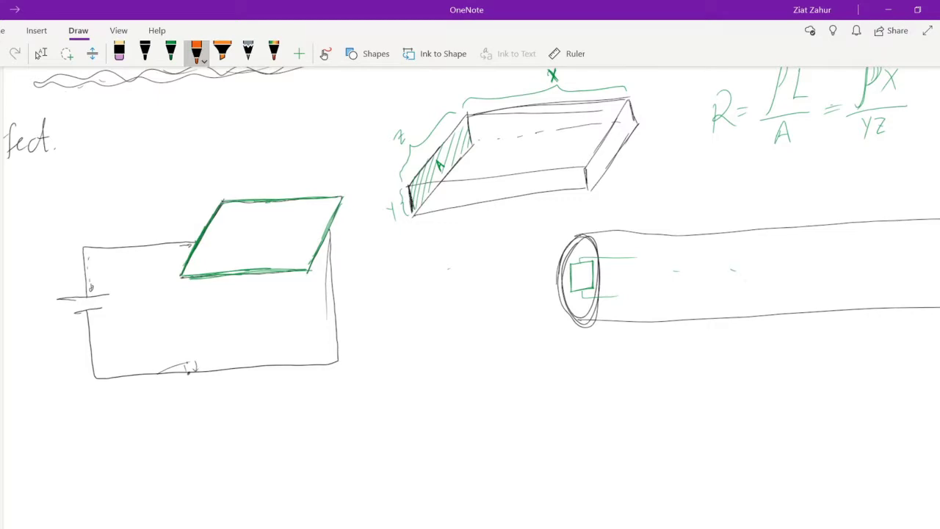
left_click_drag(209, 136, 216, 239)
left_click_drag(232, 132, 245, 234)
mouse_move(262, 128)
left_mouse_down()
mouse_move(278, 230)
mouse_move(288, 171)
mouse_move(303, 221)
left_mouse_up()
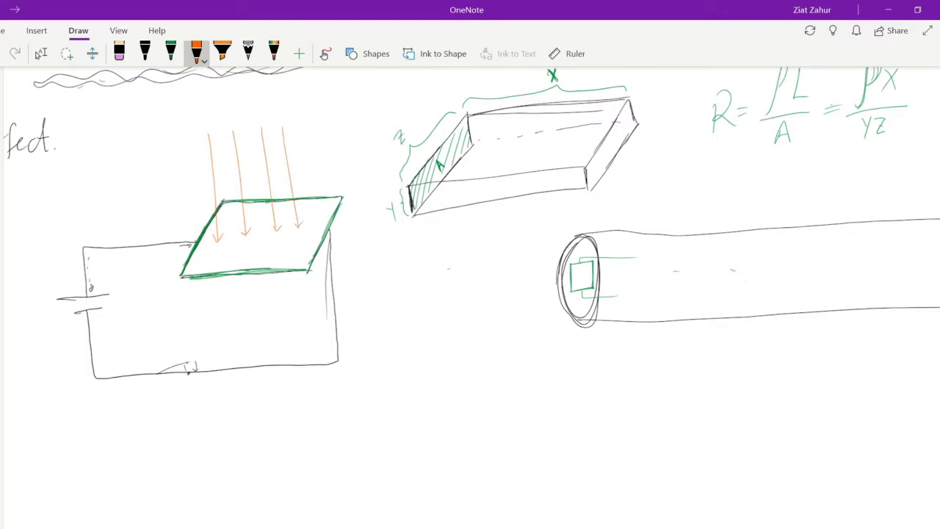
- Sketch an orange bar magnet labelled S and N beside the cylinder, with three field arrows pointing from N toward the probe
mouse_move(425, 276)
left_mouse_down()
mouse_move(426, 314)
mouse_move(486, 274)
mouse_move(508, 302)
mouse_move(431, 310)
left_mouse_up()
left_click_drag(489, 294, 502, 285)
left_click_drag(433, 293, 431, 301)
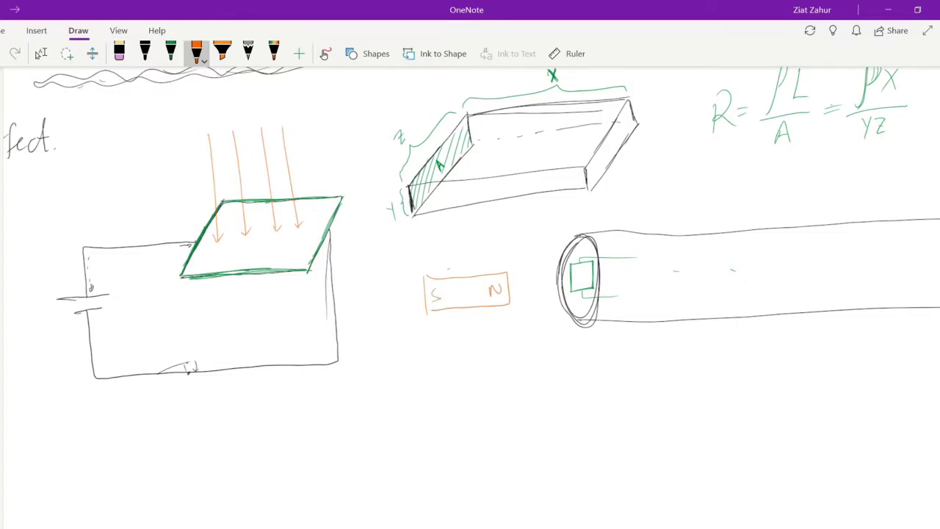
mouse_move(514, 274)
left_mouse_down()
mouse_move(552, 274)
mouse_move(546, 295)
mouse_move(548, 278)
left_mouse_up()
- Change the green pen's colour to dark blue and draw a circled plus charge where the wire enters the plate
scroll(252, 260, "up", 5)
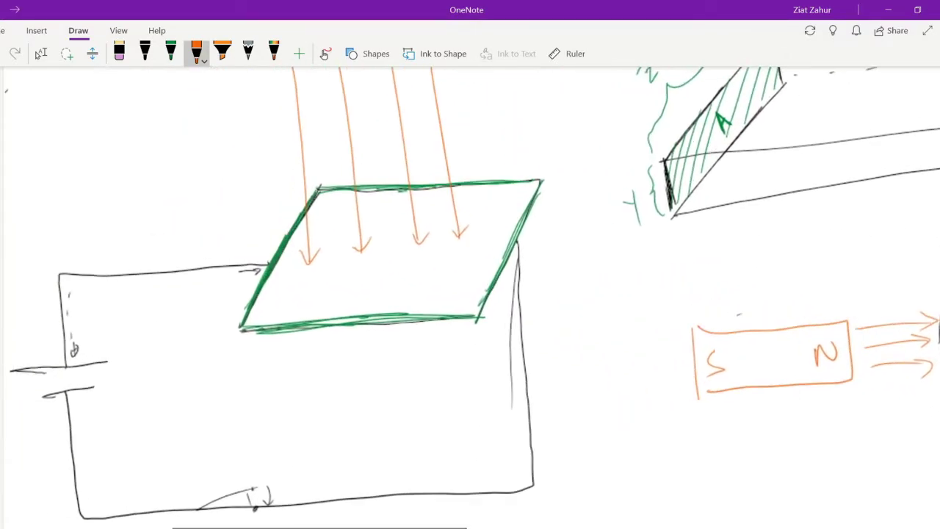
scroll(361, 191, "up", 2)
scroll(288, 174, "up", 2)
left_click(41, 54)
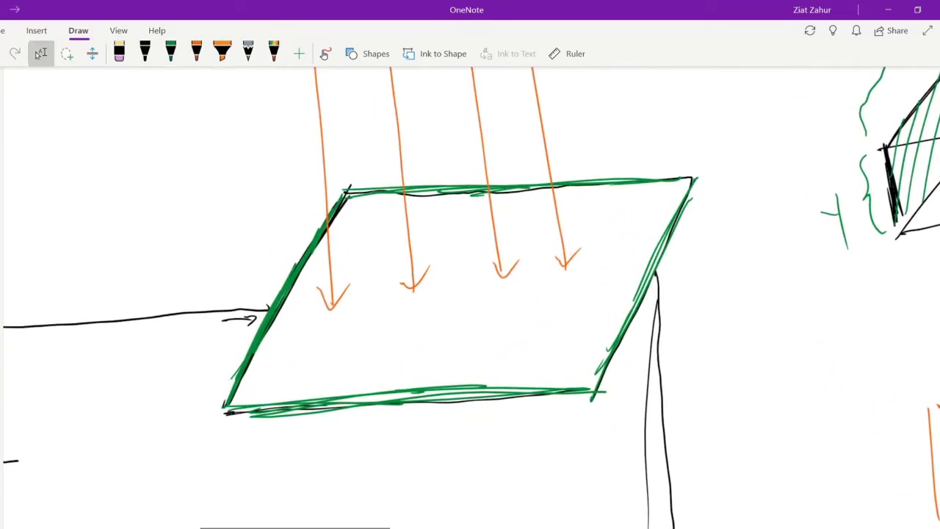
left_click(170, 53)
left_click(171, 54)
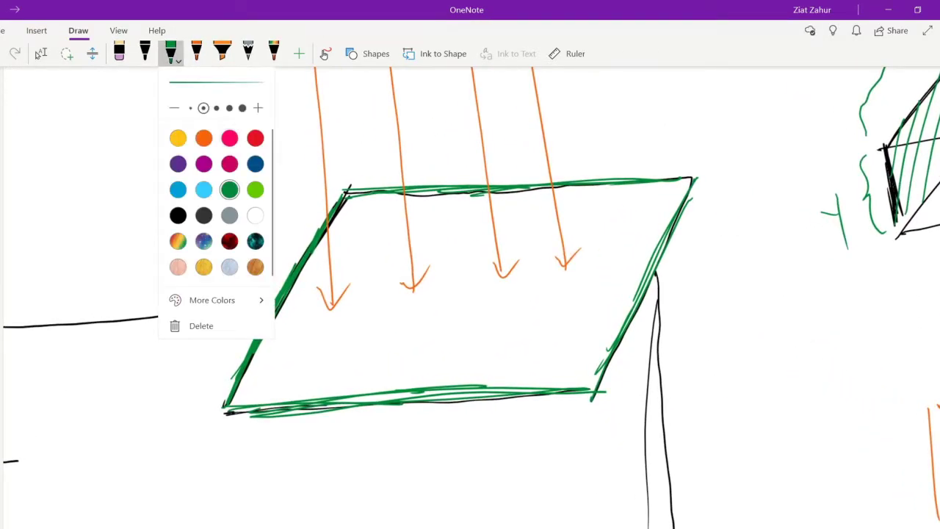
left_click(254, 161)
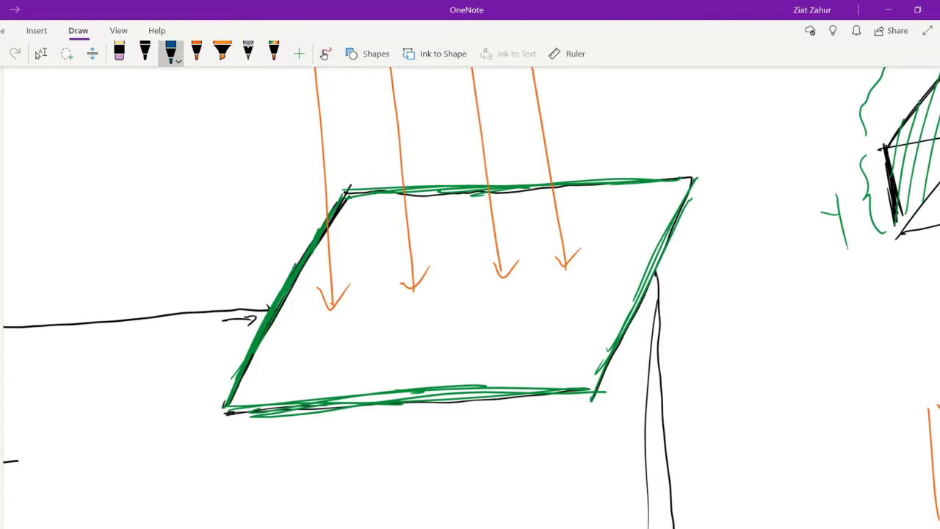
mouse_move(281, 306)
left_mouse_down()
mouse_move(296, 303)
mouse_move(289, 317)
mouse_move(294, 309)
left_mouse_up()
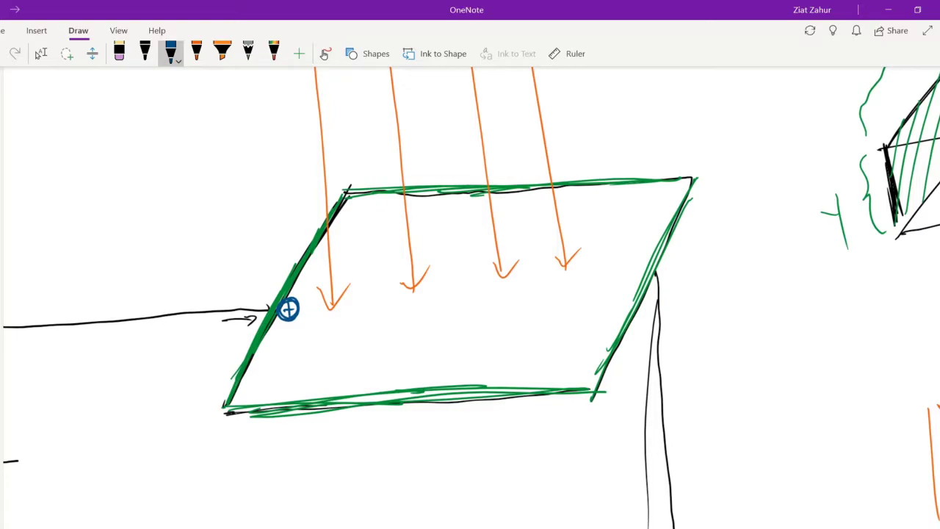
- Add an orange legend beside the field arrows: a filled square followed by "External B" with a vector arrow over the B
scroll(399, 360, "down", 5)
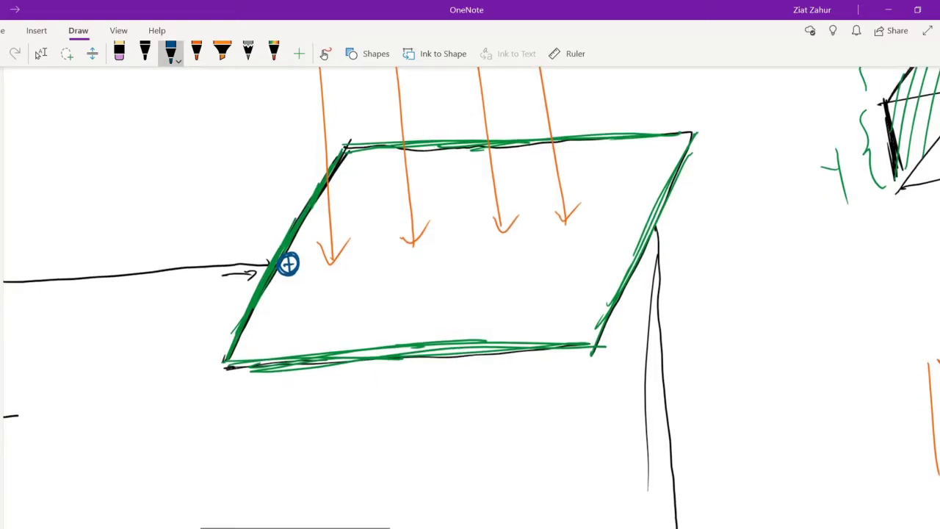
left_click(196, 53)
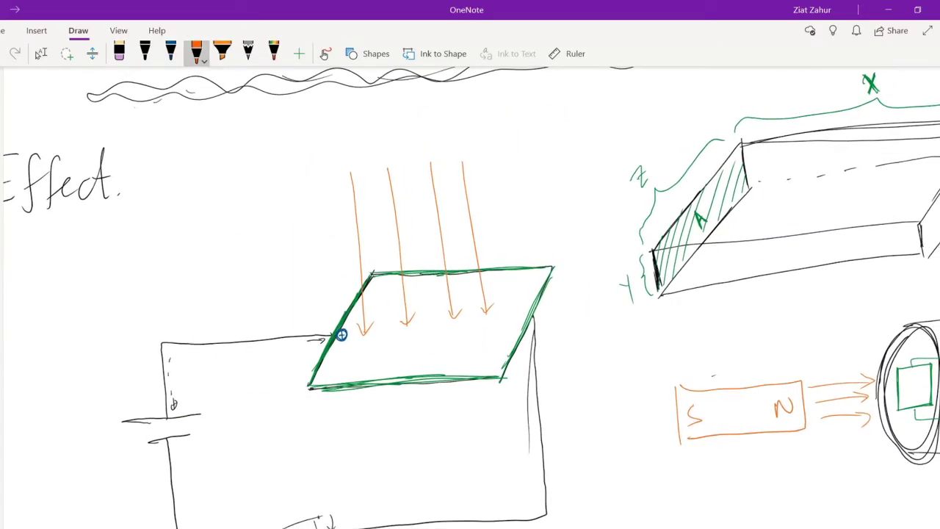
mouse_move(486, 171)
left_mouse_down()
mouse_move(499, 156)
mouse_move(488, 172)
mouse_move(500, 161)
mouse_move(588, 164)
left_mouse_up()
mouse_move(588, 147)
left_mouse_down()
mouse_move(589, 166)
mouse_move(599, 138)
left_mouse_up()
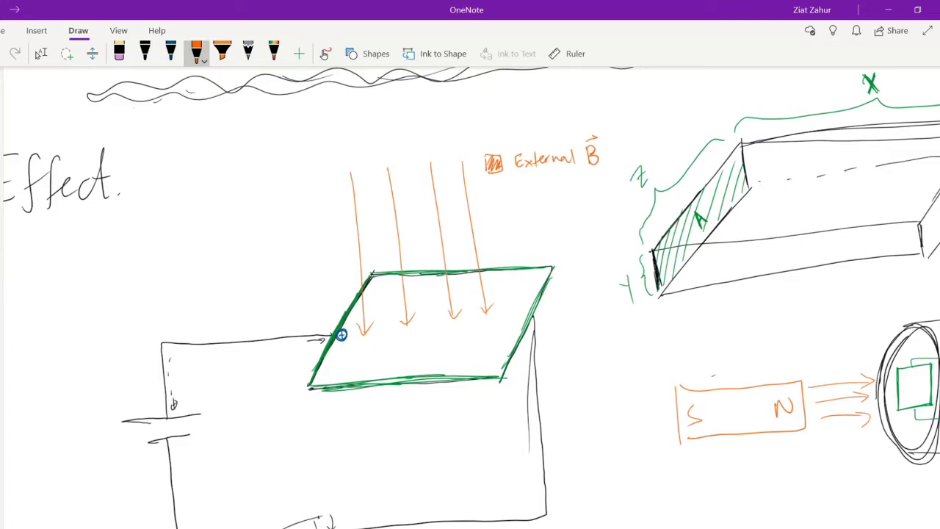
scroll(360, 351, "up", 6)
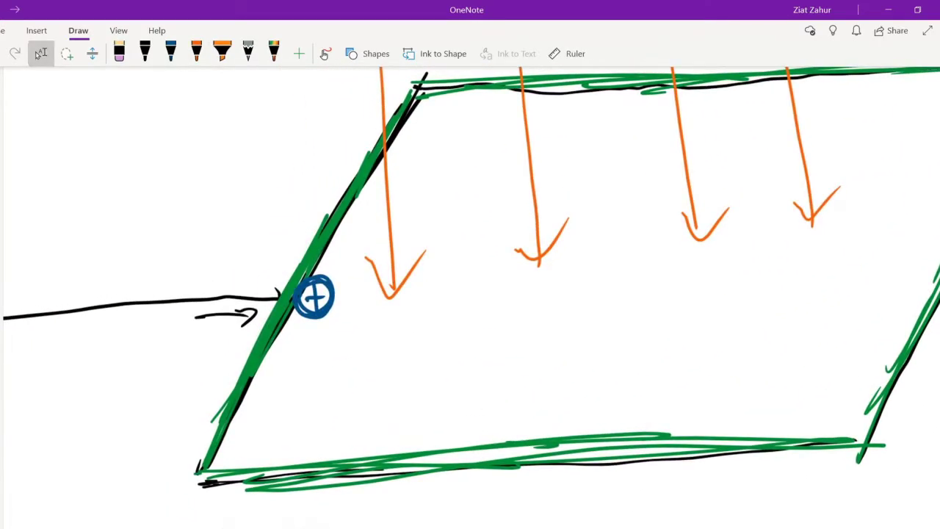
left_click(170, 53)
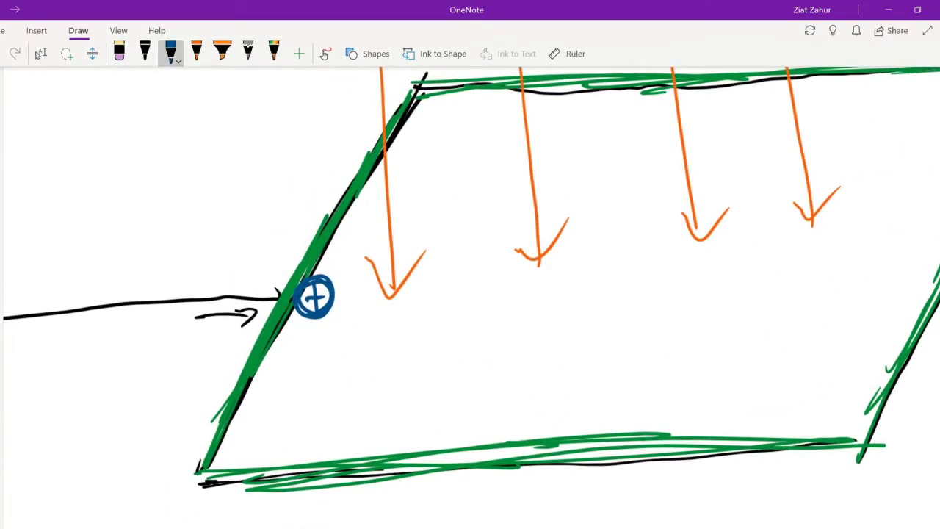
left_click(41, 53)
scroll(331, 404, "down", 2)
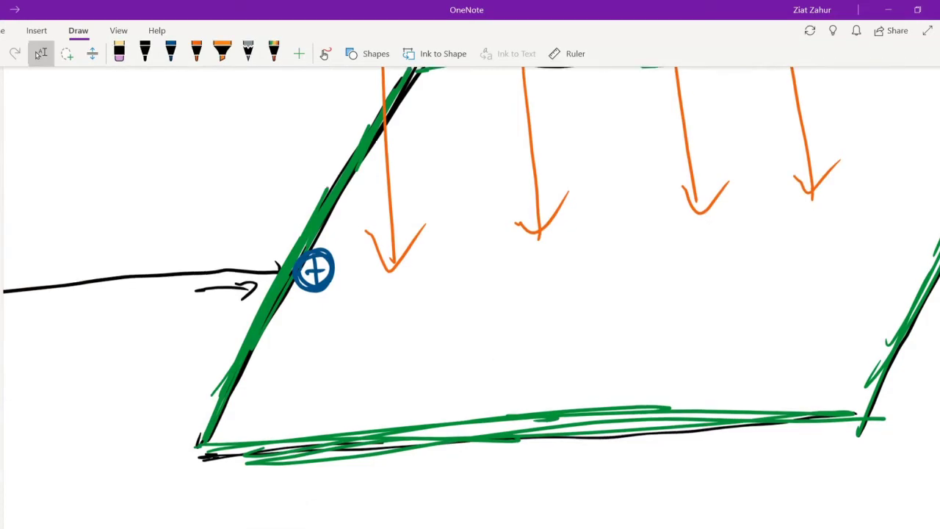
scroll(330, 404, "down", 3)
scroll(382, 412, "down", 2)
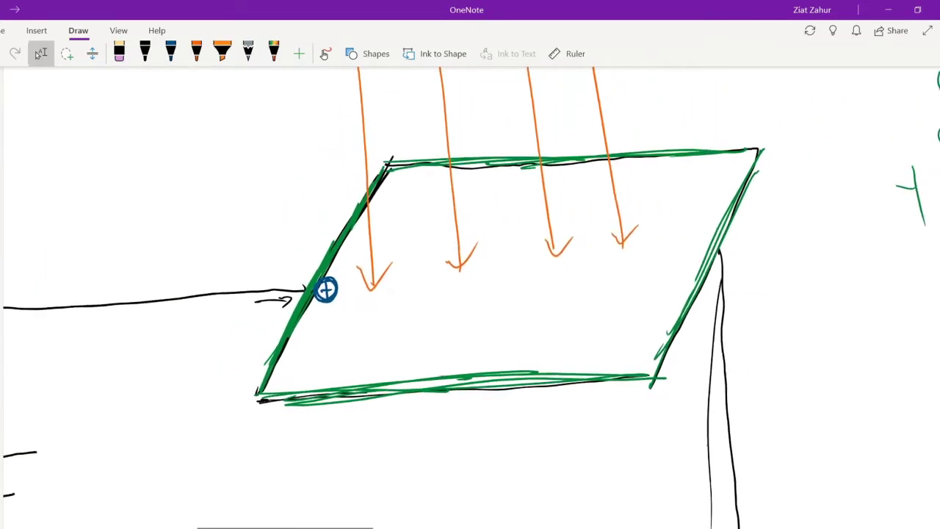
scroll(411, 368, "up", 3)
scroll(306, 274, "down", 5)
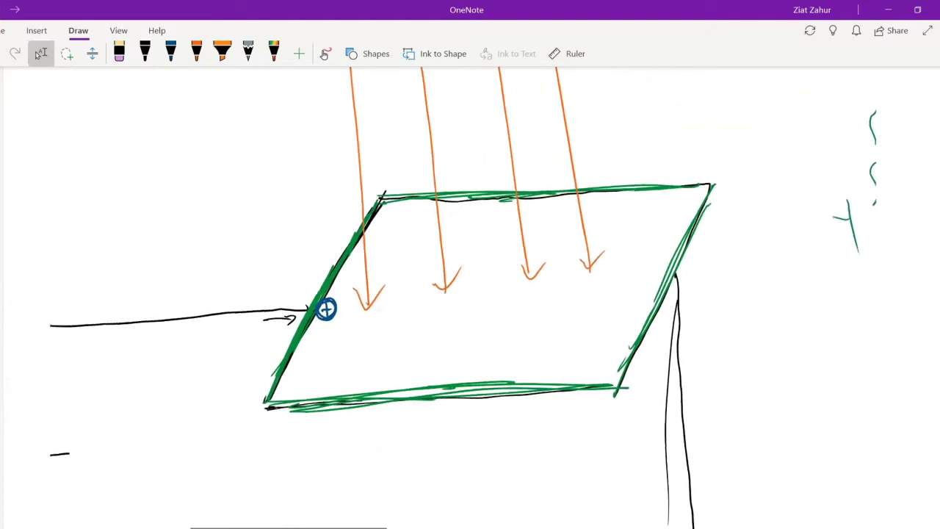
left_click_drag(334, 334, 334, 288)
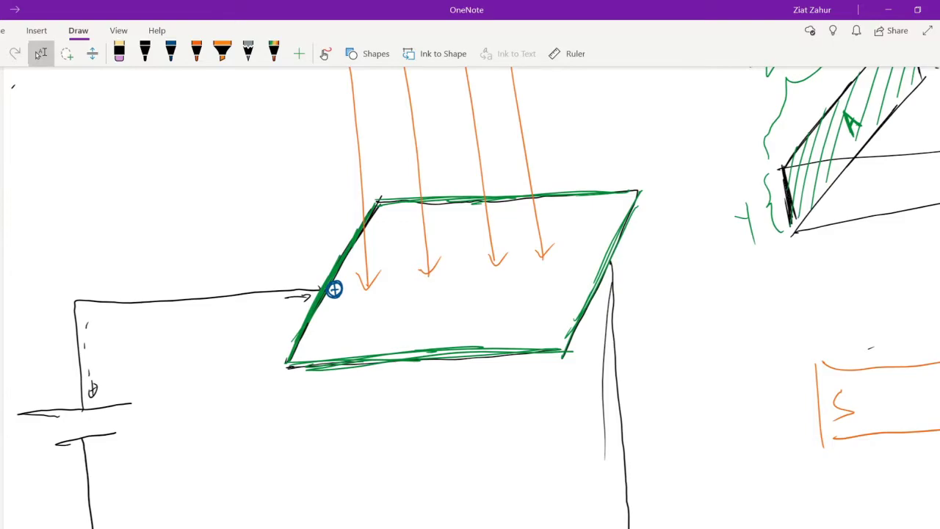
left_click_drag(334, 288, 334, 221)
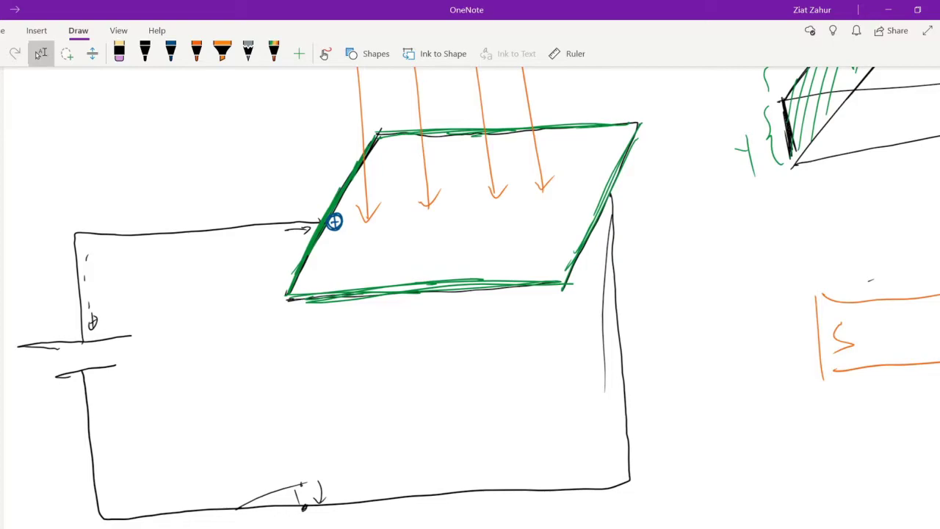
- Draw a dark blue horizontal arrow from the circled plus charge into the plate and label it v with a vector arrow
scroll(350, 152, "up", 5)
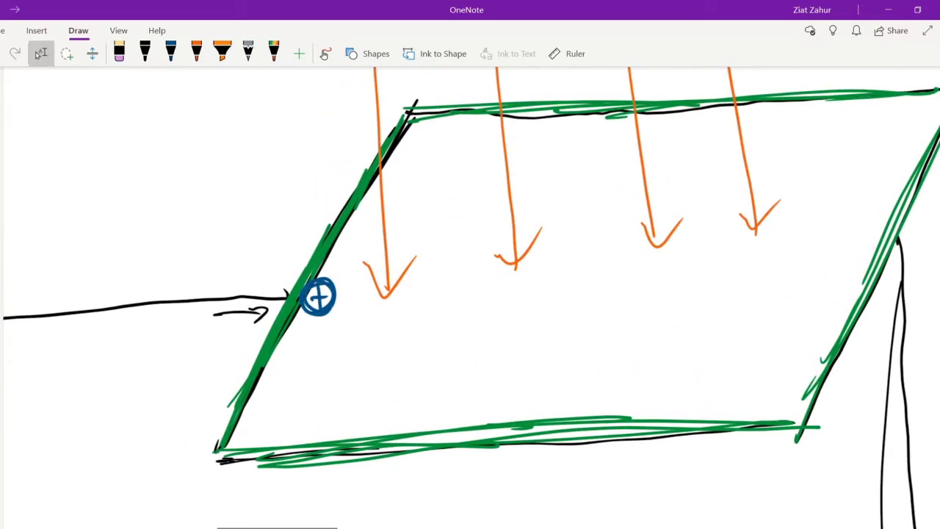
mouse_move(336, 299)
left_mouse_down()
mouse_move(403, 296)
mouse_move(377, 305)
left_mouse_up()
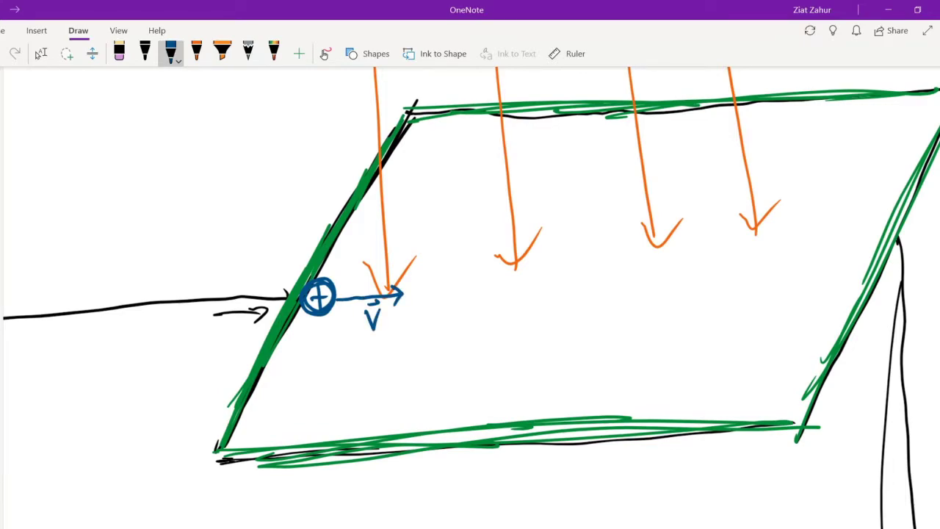
scroll(405, 330, "down", 5)
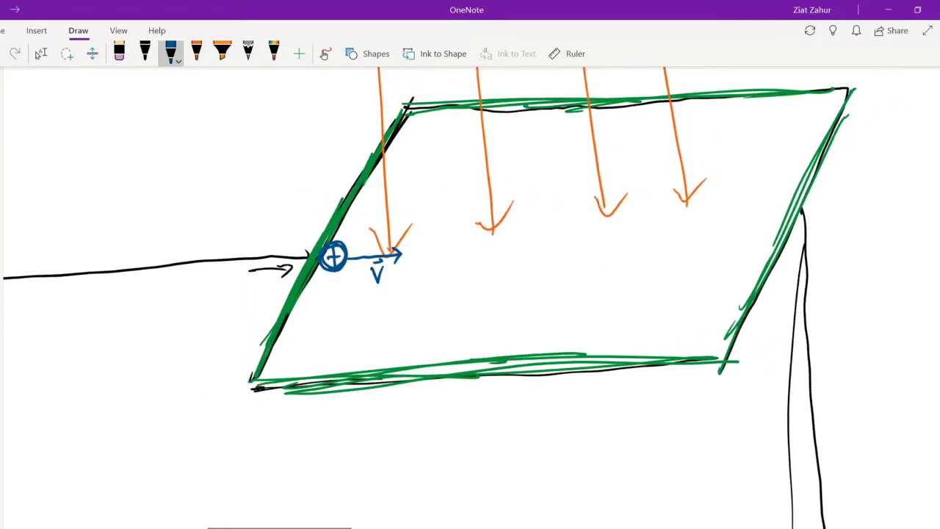
left_click(39, 54)
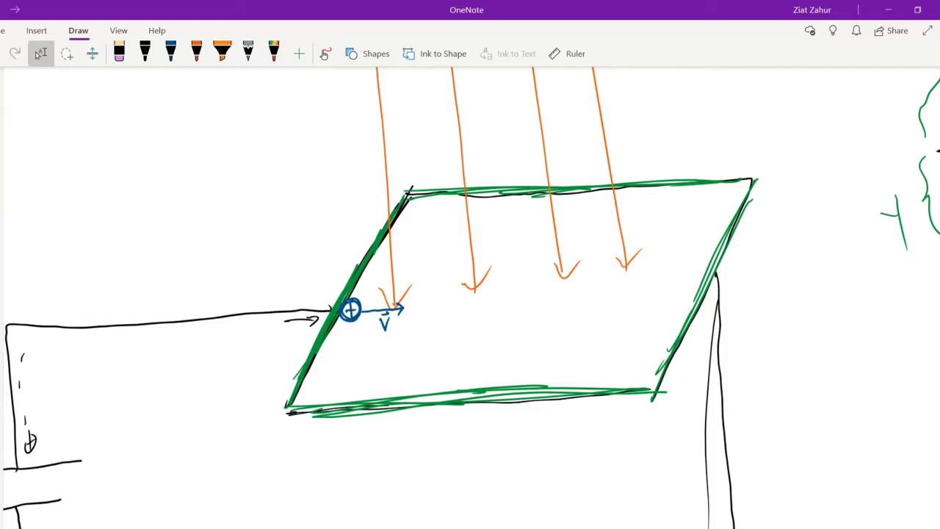
key("super+a")
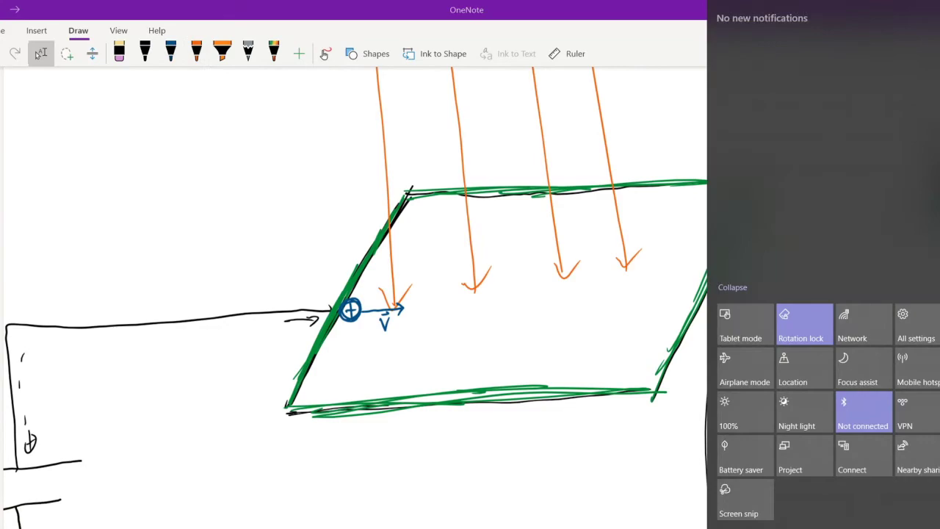
key("super+a")
- Change the orange pen's colour to pink and draw a force arrow labelled F from the plus charge toward the plate's far edge
left_click(170, 54)
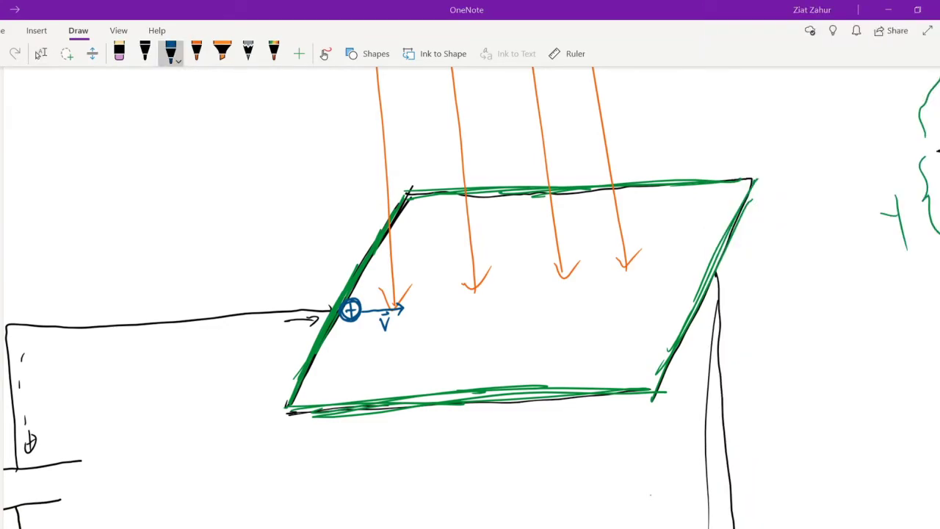
left_click(197, 53)
left_click(197, 54)
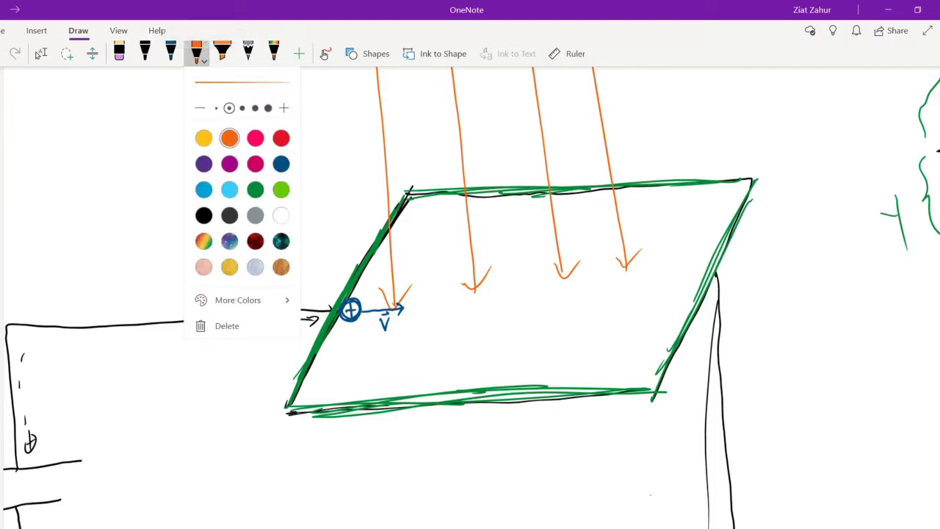
left_click(281, 138)
left_click(256, 138)
left_click(411, 345)
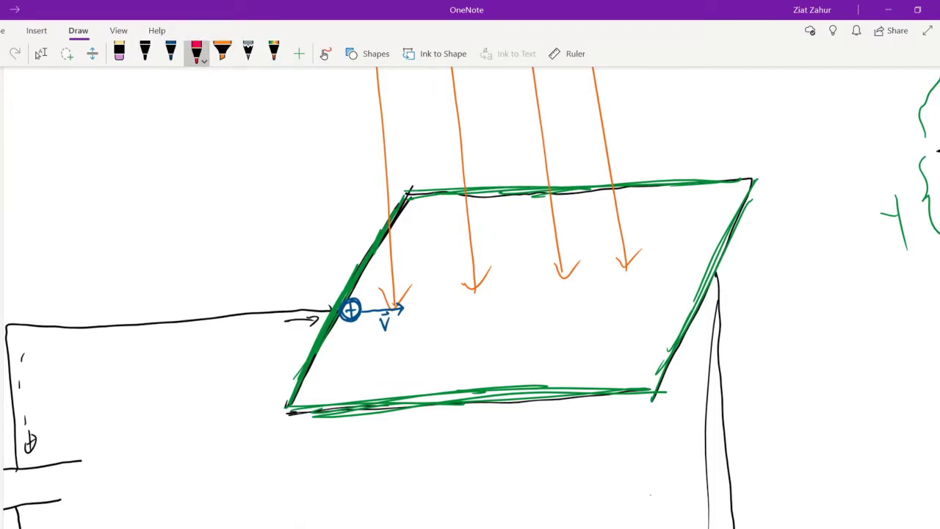
mouse_move(359, 298)
left_mouse_down()
mouse_move(369, 273)
mouse_move(376, 284)
mouse_move(383, 275)
left_mouse_up()
left_click(145, 53)
left_click(41, 53)
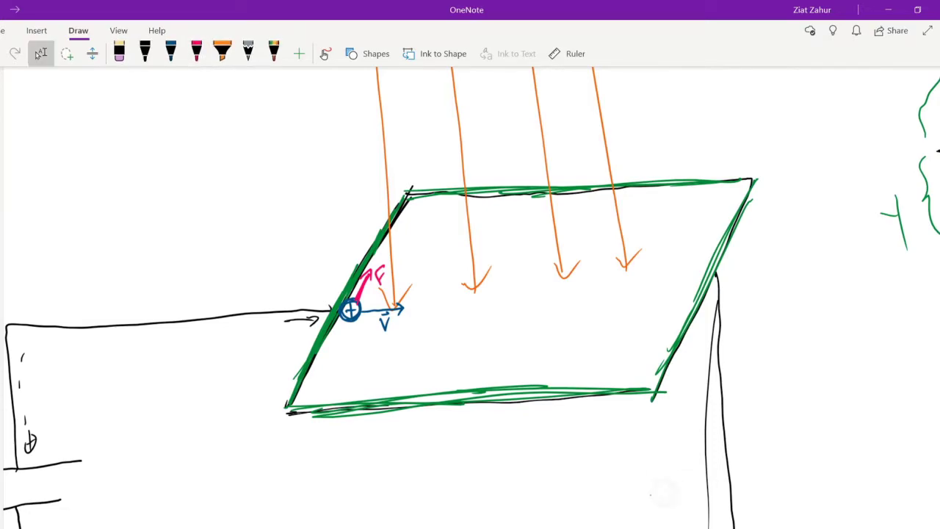
- Draw a dashed black curved path from the entering charge to a dark blue circled plus on the plate's upper edge
left_click_drag(359, 305, 379, 300)
left_click_drag(392, 293, 425, 270)
left_click_drag(440, 255, 446, 245)
mouse_move(455, 199)
left_mouse_down()
mouse_move(461, 192)
mouse_move(457, 213)
mouse_move(468, 201)
left_mouse_up()
- Add three more dark blue circled plus charges along the plate's upper edge, on both sides of the existing one
left_click(171, 53)
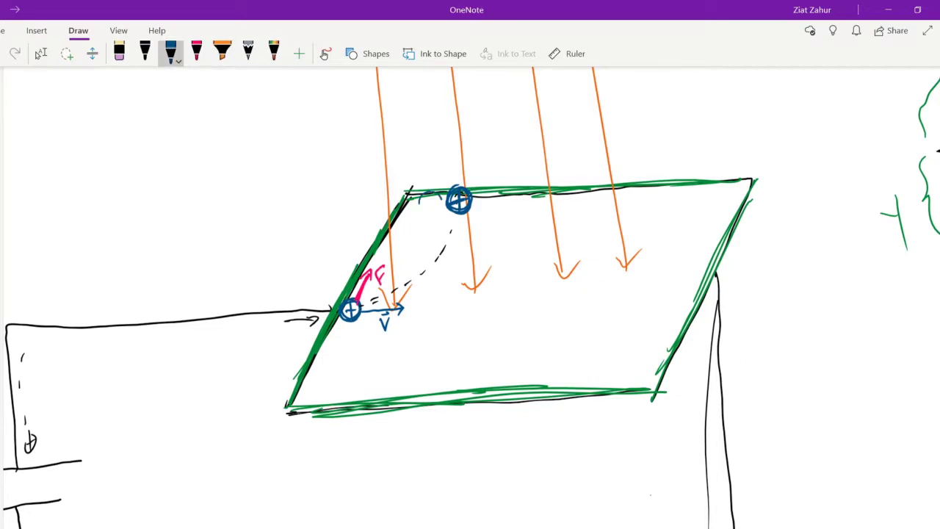
mouse_move(432, 189)
left_mouse_down()
mouse_move(415, 213)
mouse_move(432, 216)
left_mouse_up()
left_click_drag(421, 203, 439, 203)
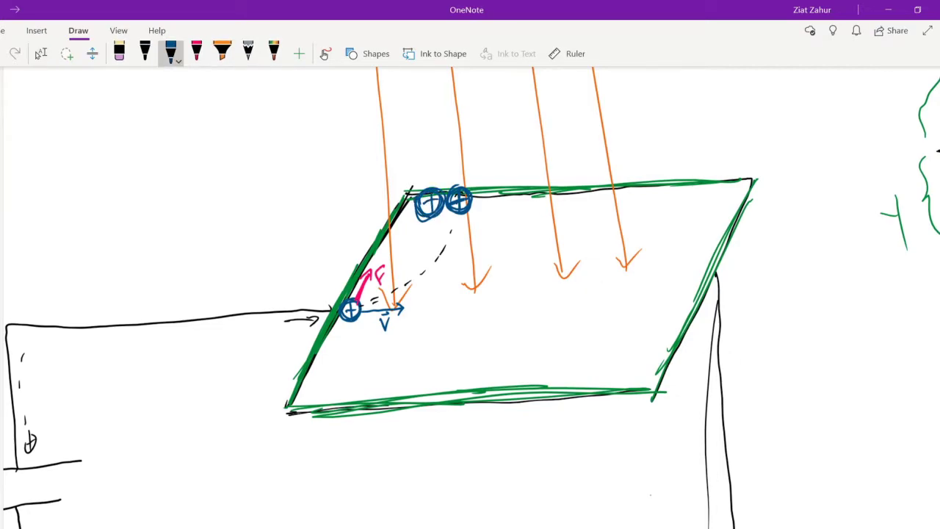
mouse_move(502, 191)
left_mouse_down()
mouse_move(479, 210)
mouse_move(504, 194)
left_mouse_up()
mouse_move(493, 184)
left_mouse_down()
mouse_move(492, 212)
mouse_move(503, 199)
mouse_move(548, 192)
mouse_move(538, 216)
left_mouse_up()
left_click_drag(530, 203, 549, 201)
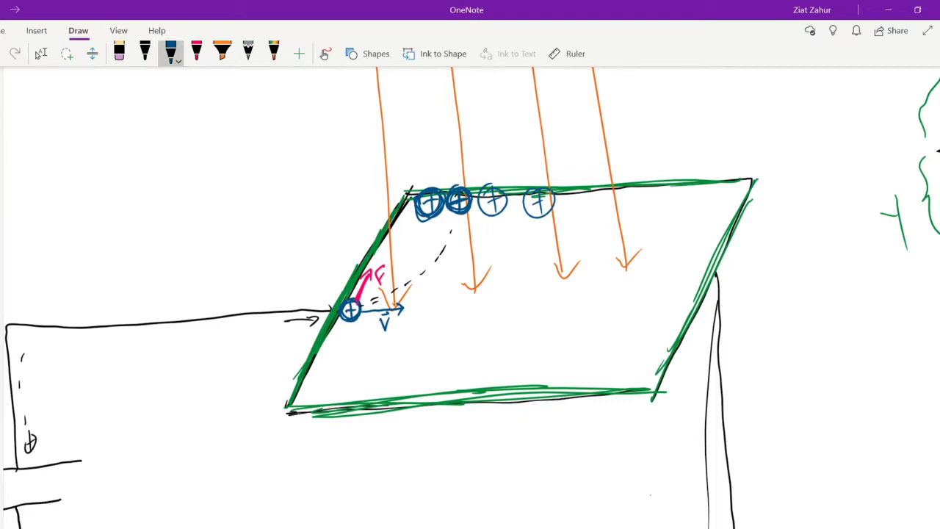
- Draw four black circled minus charges along the plate's lower edge
left_click(144, 53)
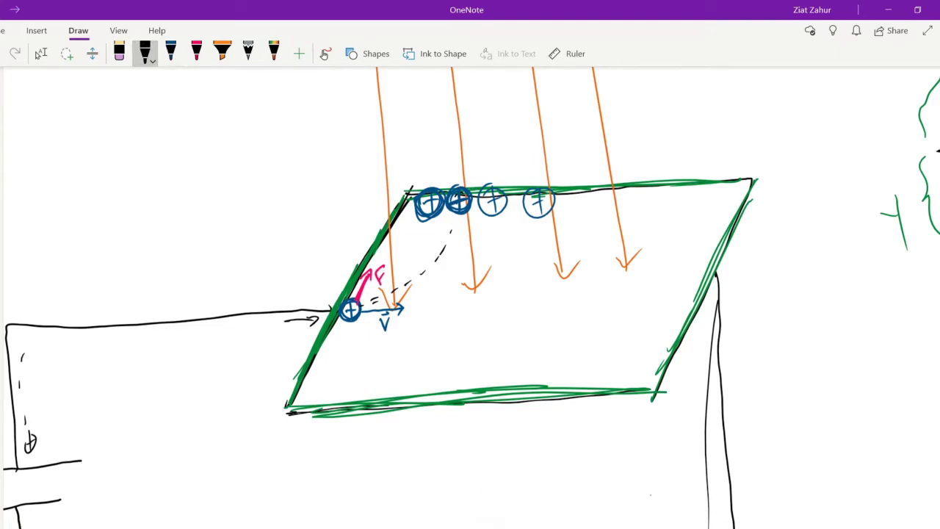
left_click_drag(336, 394, 406, 387)
left_click_drag(469, 381, 559, 376)
left_click_drag(350, 380, 394, 379)
left_click_drag(469, 364, 474, 367)
left_click_drag(547, 363, 551, 365)
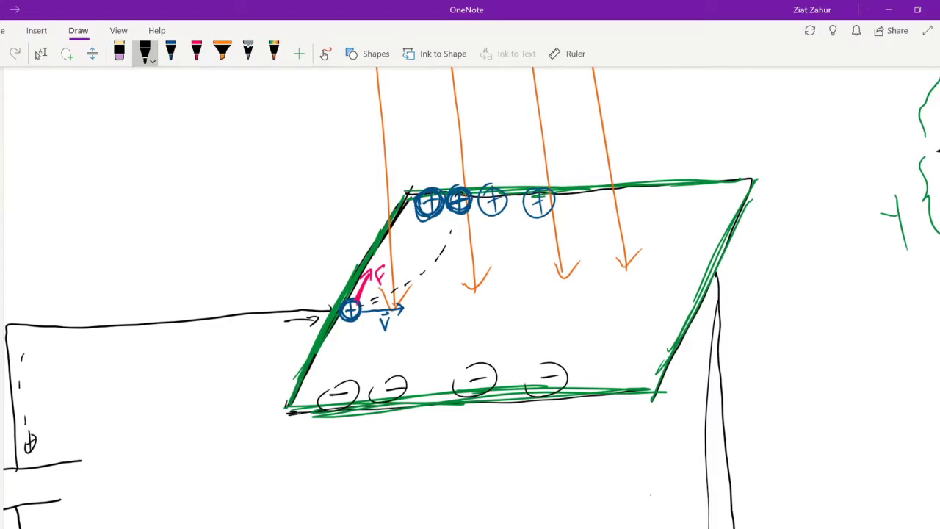
- Draw a wavy black line beneath the magnet and probe sketch
scroll(519, 465, "down", 5)
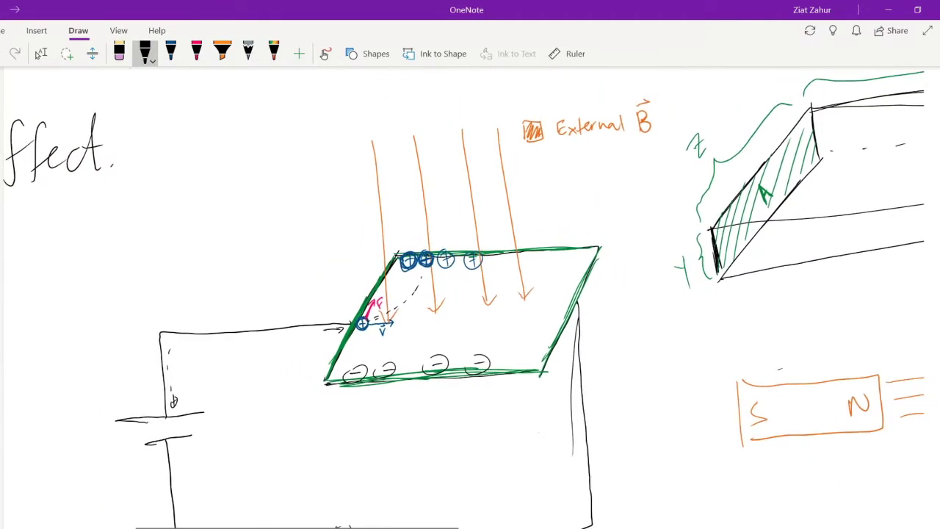
scroll(470, 297, "right", 3)
scroll(469, 293, "down", 2)
left_click(40, 53)
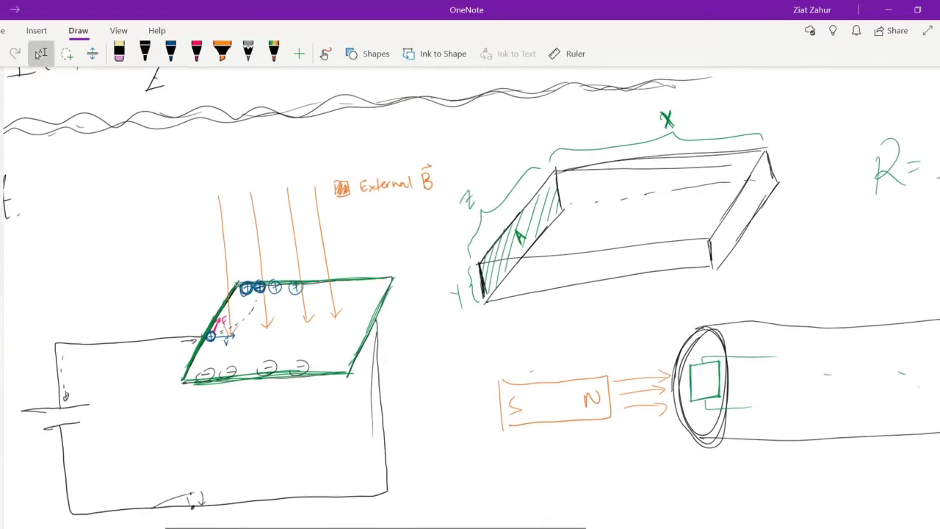
left_click(144, 53)
left_click_drag(531, 476, 734, 456)
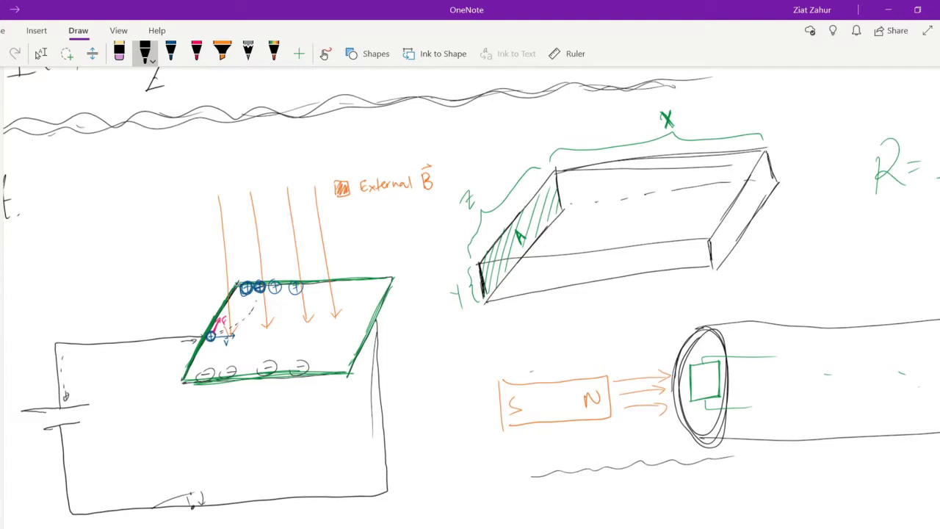
- Extend the row of charges on the plate's upper edge with three more dark blue circled pluses
scroll(472, 298, "left", 2)
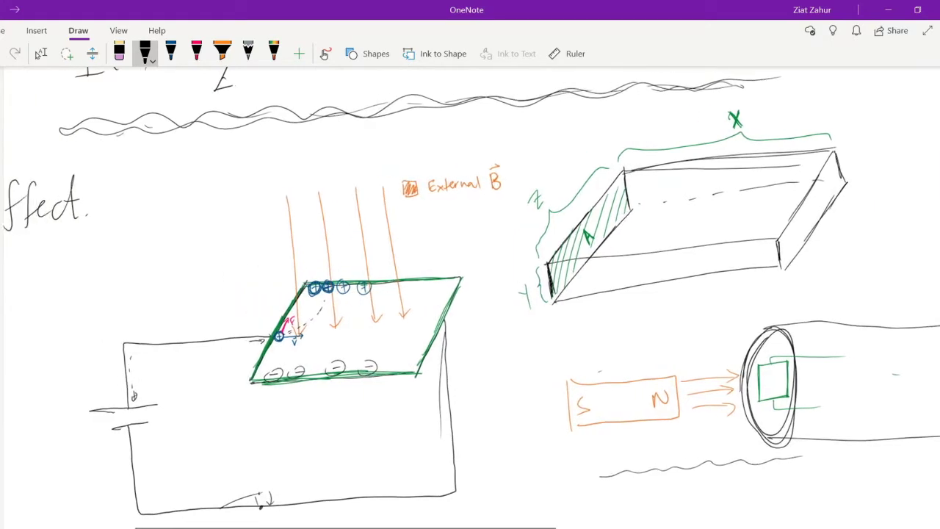
left_click(41, 53)
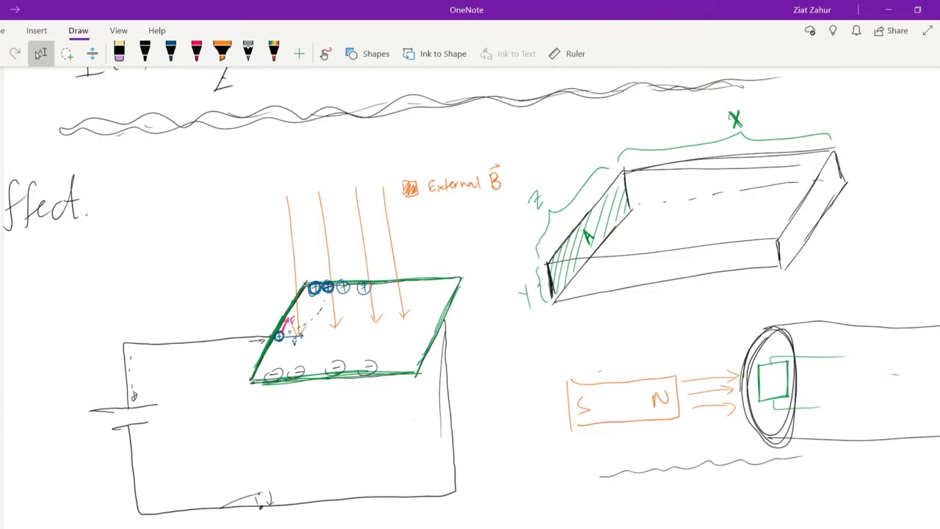
scroll(365, 312, "up", 2)
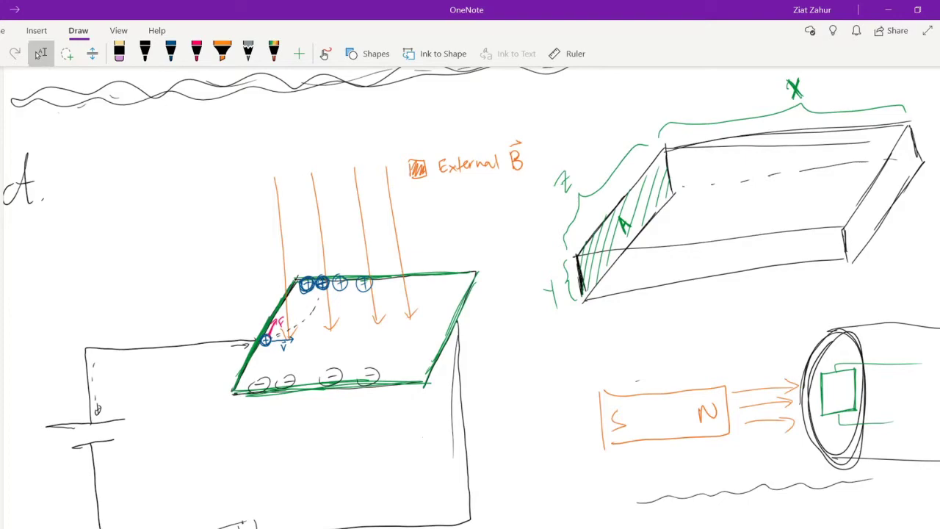
scroll(407, 353, "up", 3)
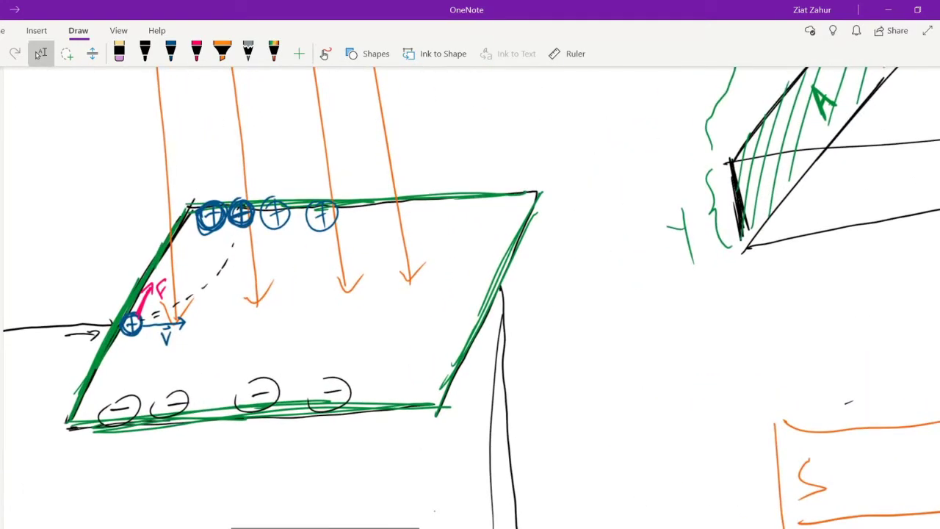
left_click(171, 54)
mouse_move(365, 200)
left_mouse_down()
mouse_move(371, 231)
mouse_move(359, 202)
left_mouse_up()
mouse_move(365, 206)
left_mouse_down()
mouse_move(364, 224)
mouse_move(413, 206)
mouse_move(411, 226)
mouse_move(460, 203)
mouse_move(459, 221)
left_mouse_up()
left_click_drag(455, 214, 471, 211)
- Add a fifth black circled minus charge at the end of the row on the plate's lower edge
left_click(145, 54)
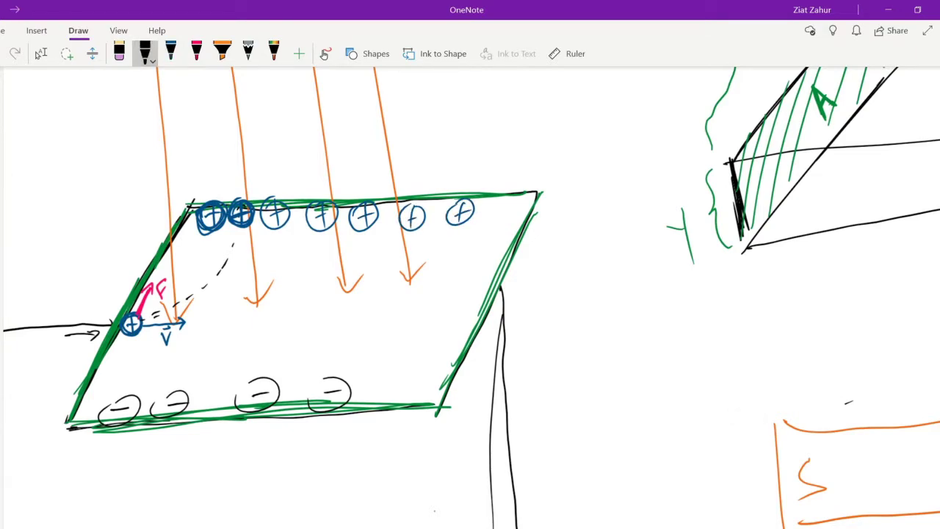
mouse_move(380, 375)
left_mouse_down()
mouse_move(374, 383)
mouse_move(380, 374)
left_mouse_up()
left_click_drag(375, 388, 393, 385)
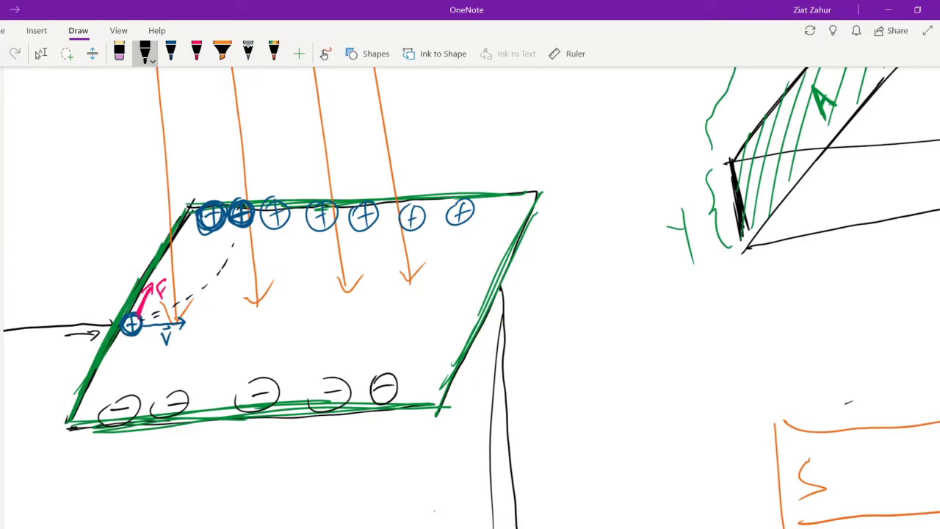
key("super+a")
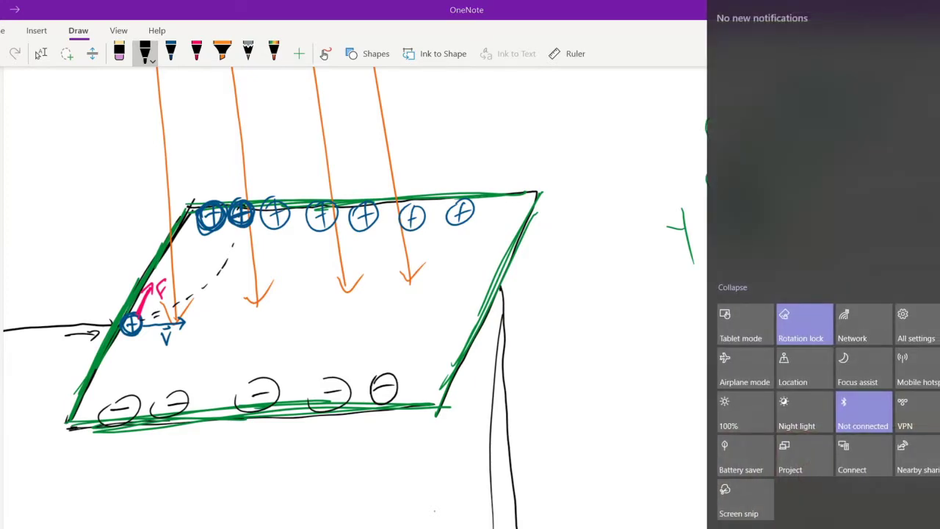
left_click(618, 416)
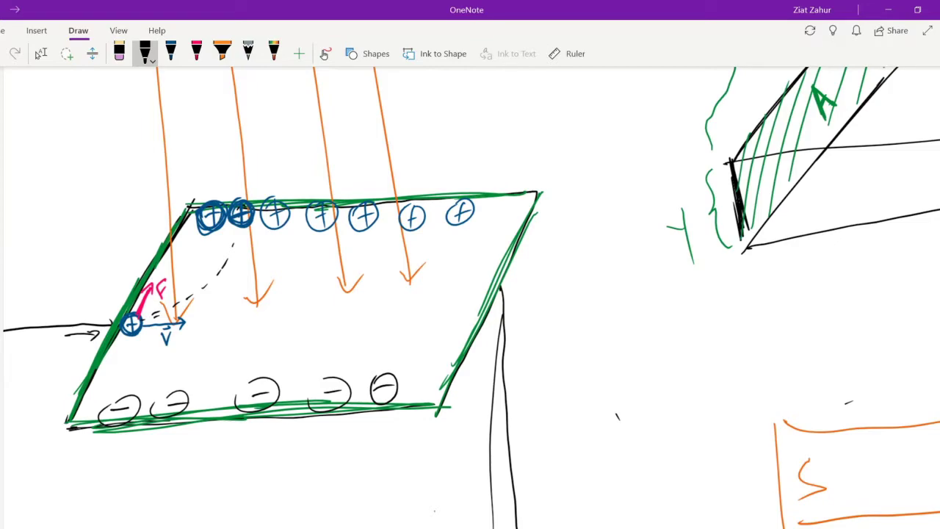
- Draw six black arrows across the plate from the plus charges down to the row of minus charges
mouse_move(204, 233)
left_mouse_down()
mouse_move(116, 395)
mouse_move(126, 391)
left_mouse_up()
left_click_drag(241, 225, 169, 380)
mouse_move(164, 370)
left_mouse_down()
mouse_move(168, 386)
mouse_move(181, 376)
left_mouse_up()
left_click_drag(279, 223, 222, 386)
left_click_drag(323, 225, 281, 375)
left_click_drag(279, 359, 282, 377)
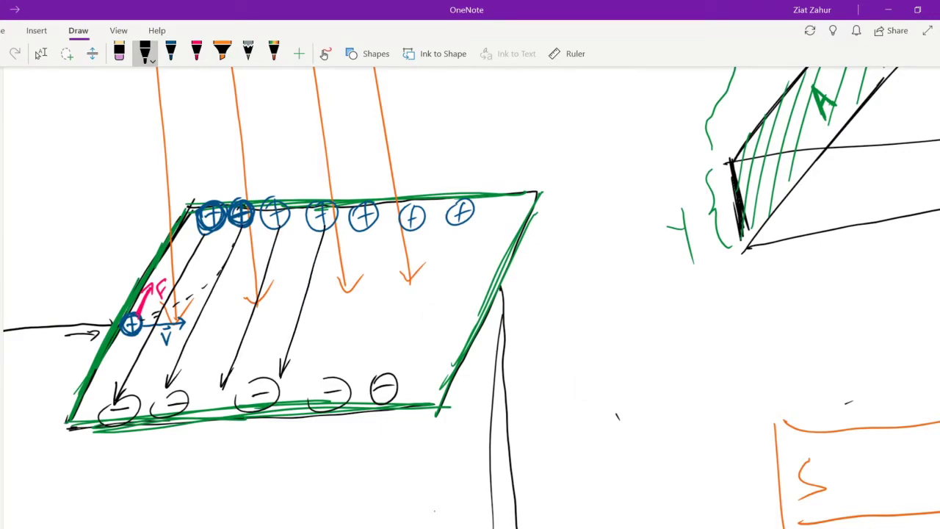
left_click_drag(374, 229, 333, 376)
left_click_drag(330, 356, 334, 374)
left_click(423, 229)
left_click_drag(424, 231, 389, 367)
left_click_drag(396, 353, 388, 367)
- Add a black legend below "External B": a filled square followed by "Internal E" with a vector arrow over the E
scroll(434, 403, "down", 5)
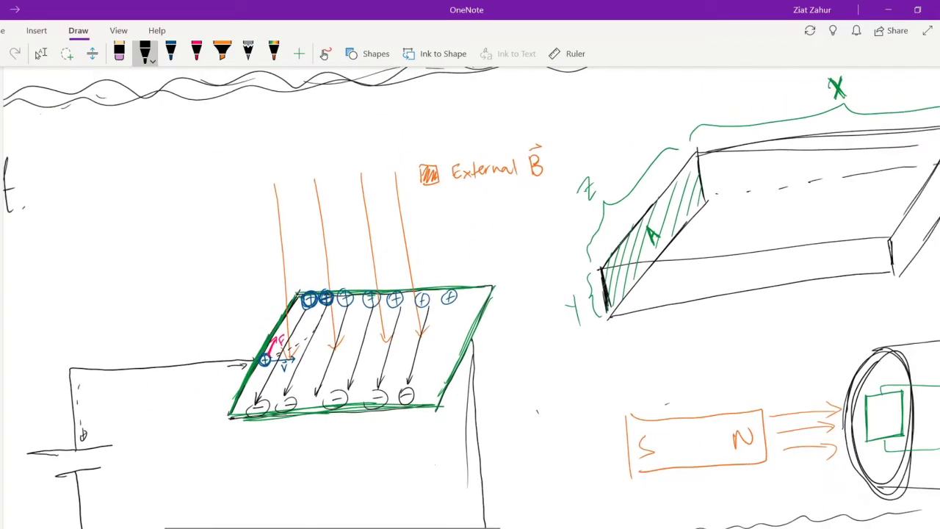
left_click_drag(422, 207, 425, 220)
mouse_move(423, 207)
left_mouse_down()
mouse_move(441, 203)
mouse_move(424, 222)
mouse_move(433, 203)
left_mouse_up()
left_click_drag(425, 221, 441, 205)
mouse_move(435, 220)
left_mouse_down()
mouse_move(462, 205)
mouse_move(460, 218)
left_mouse_up()
left_click_drag(464, 218, 478, 217)
left_click_drag(473, 209, 481, 209)
left_click_drag(481, 213, 506, 212)
mouse_move(513, 208)
left_mouse_down()
mouse_move(546, 211)
mouse_move(544, 186)
left_mouse_up()
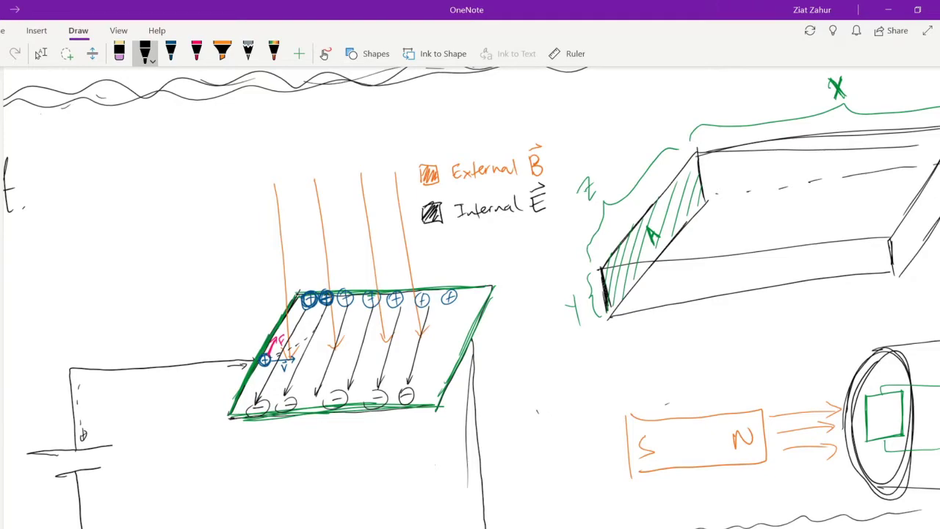
- Draw dashed dark blue deflection paths across the plate from the moving charge up towards the row of plus charges
scroll(399, 462, "up", 5)
left_click(41, 53)
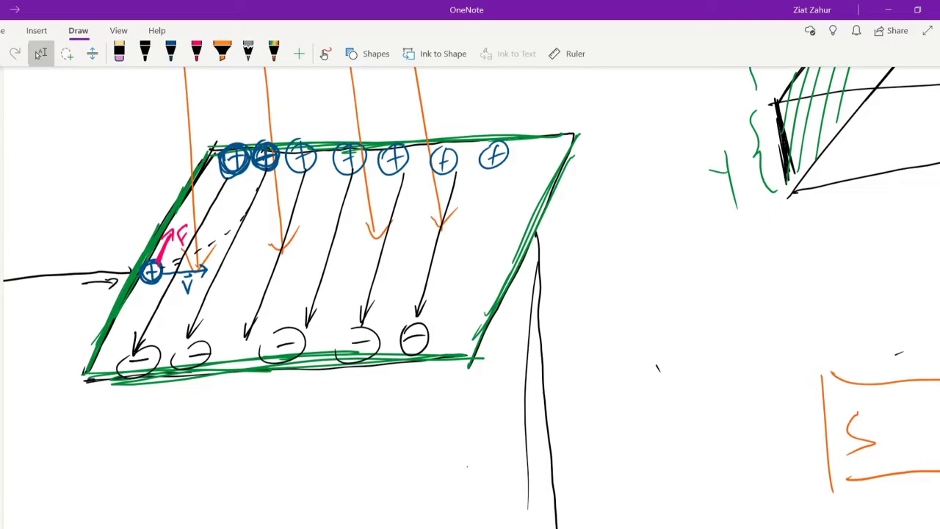
scroll(472, 297, "down", 3)
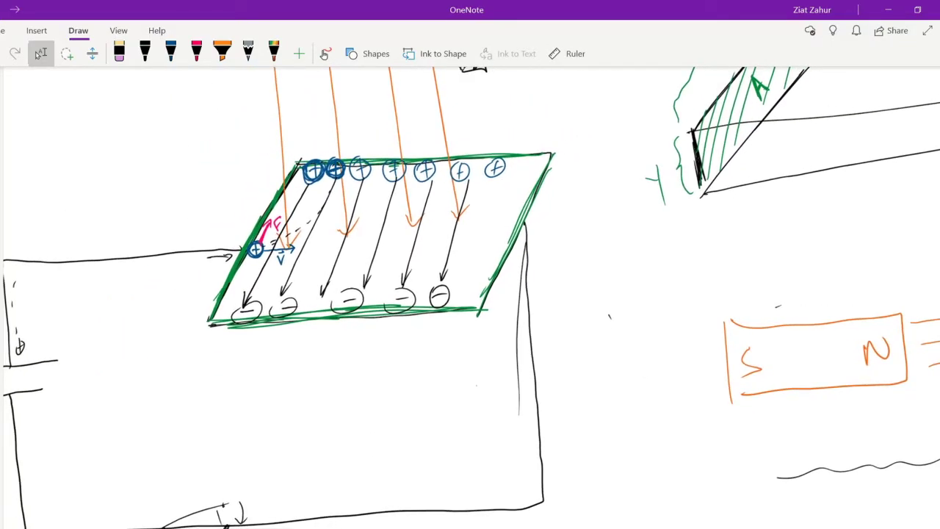
left_click(170, 54)
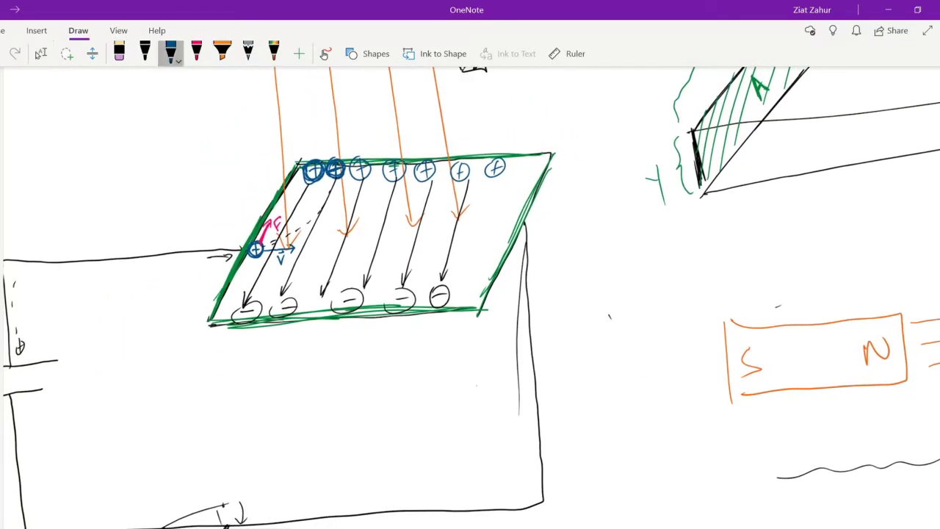
left_click_drag(298, 250, 309, 246)
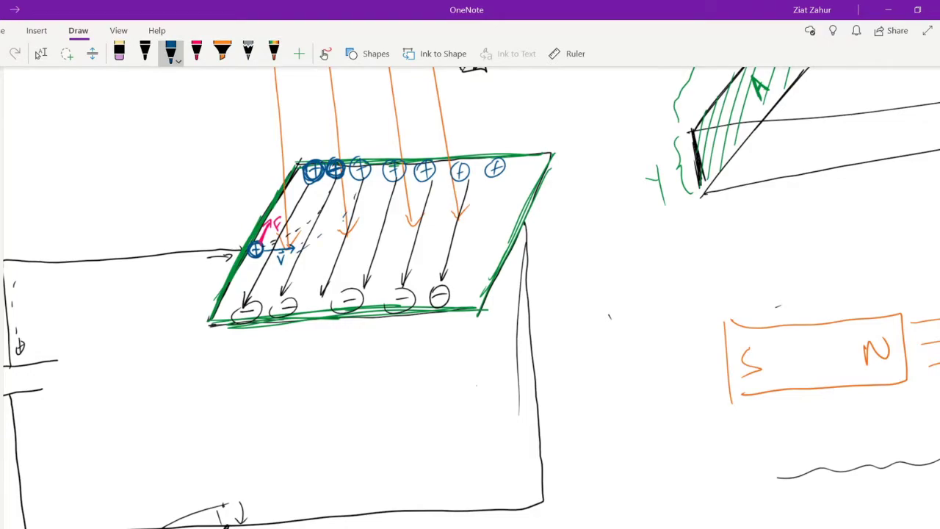
left_click_drag(395, 192, 389, 211)
- Retrace in dark blue the circles around the last five plus charges on the plate's upper edge
scroll(397, 224, "up", 5)
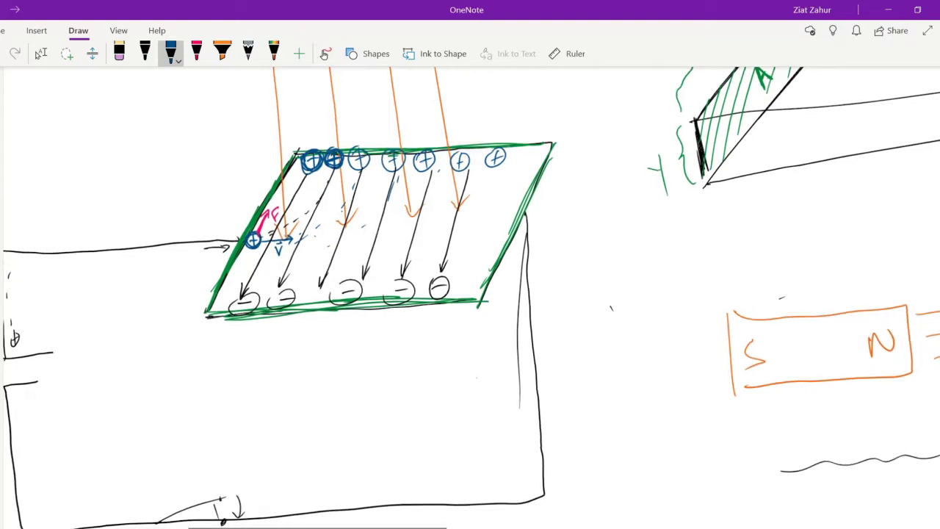
left_click(40, 53)
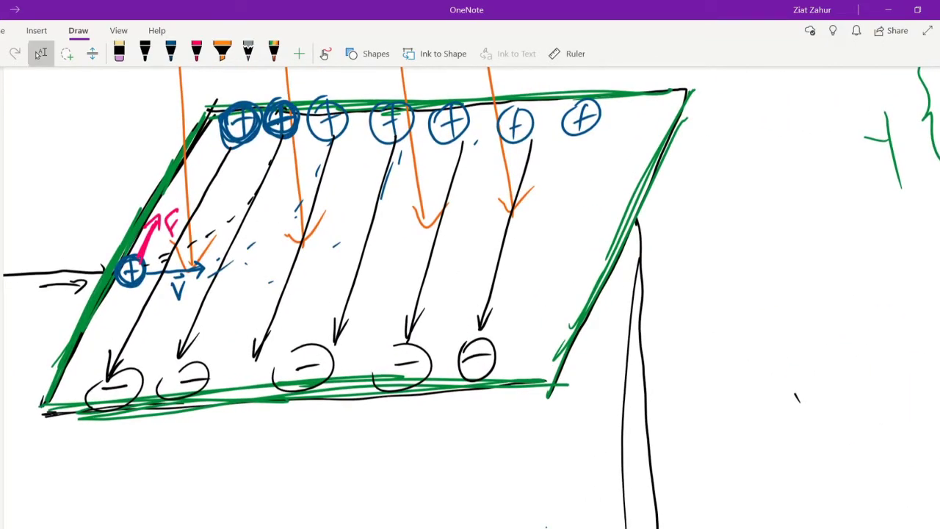
left_click(171, 54)
mouse_move(316, 110)
left_mouse_down()
mouse_move(343, 136)
mouse_move(312, 136)
left_mouse_up()
left_click_drag(408, 103, 379, 136)
left_click_drag(463, 107, 428, 137)
left_click_drag(532, 106, 492, 137)
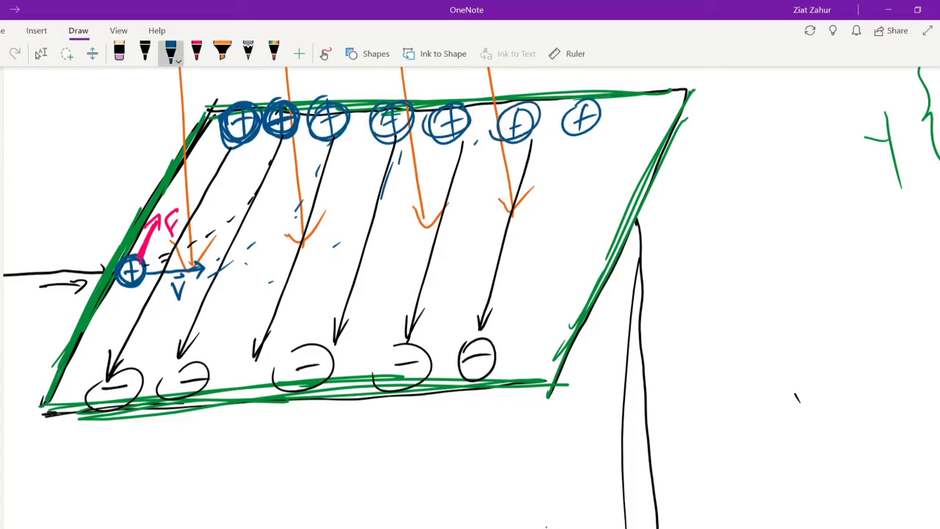
mouse_move(599, 103)
left_mouse_down()
mouse_move(558, 132)
mouse_move(587, 100)
left_mouse_up()
- Draw a black circled plus charge in the empty space below the circuit
scroll(490, 462, "down", 2)
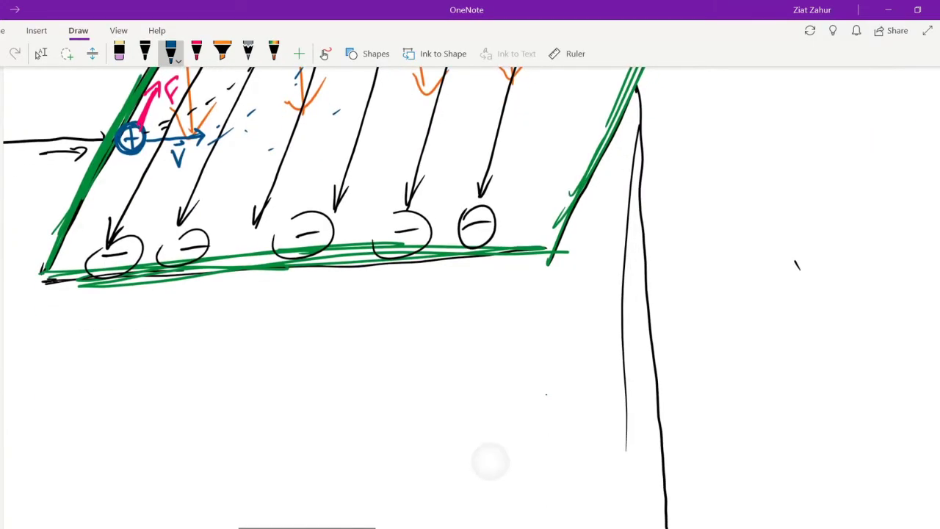
scroll(489, 455, "down", 3)
left_click(40, 53)
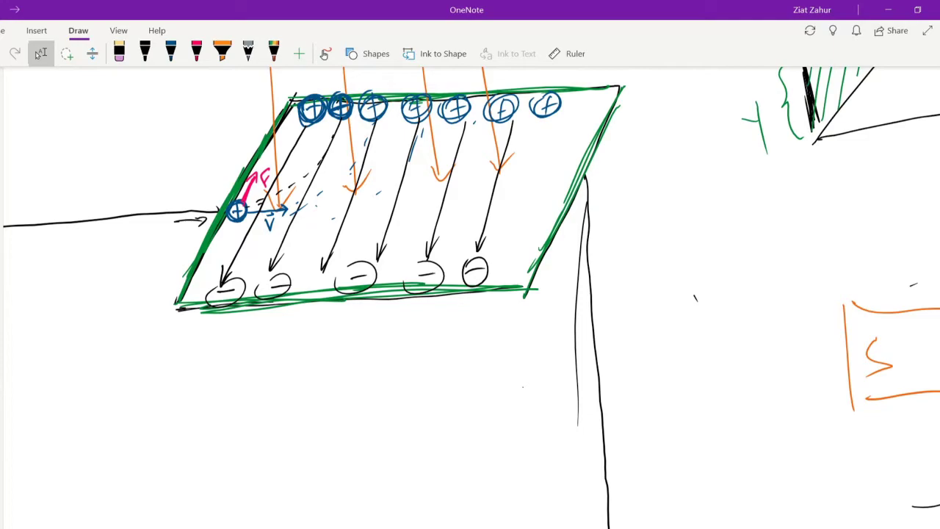
scroll(470, 367, "down", 2)
scroll(459, 352, "down", 4)
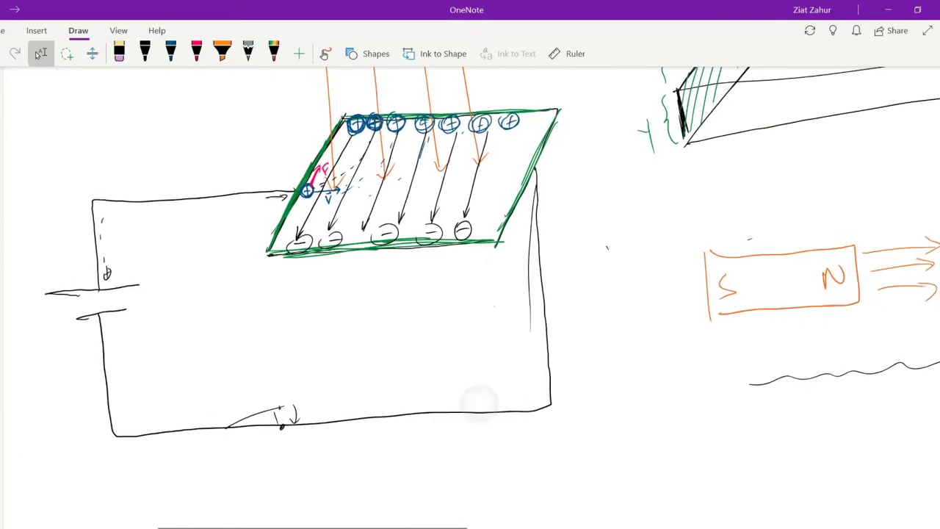
scroll(405, 252, "down", 2)
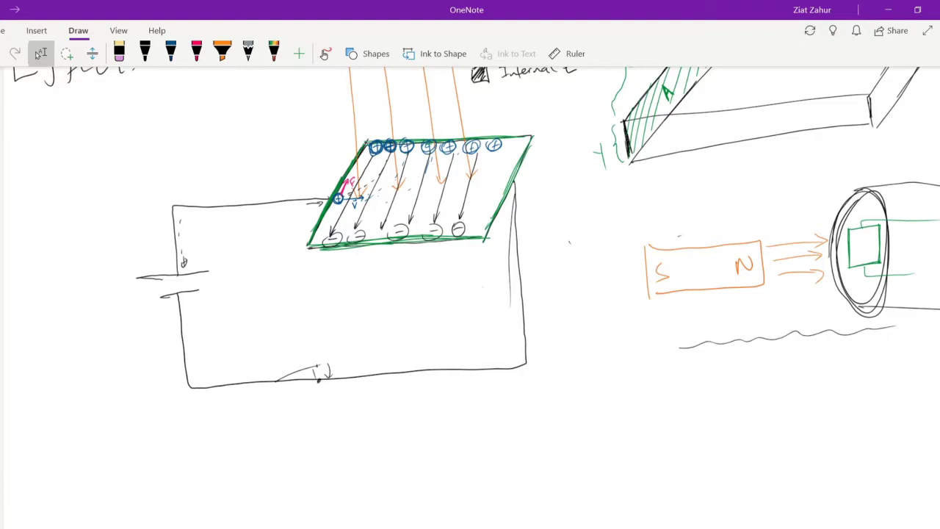
left_click(171, 54)
mouse_move(403, 445)
left_mouse_down()
mouse_move(387, 451)
mouse_move(405, 466)
mouse_move(400, 443)
mouse_move(388, 462)
mouse_move(395, 443)
mouse_move(389, 461)
mouse_move(397, 445)
mouse_move(392, 465)
mouse_move(408, 458)
mouse_move(401, 467)
left_mouse_up()
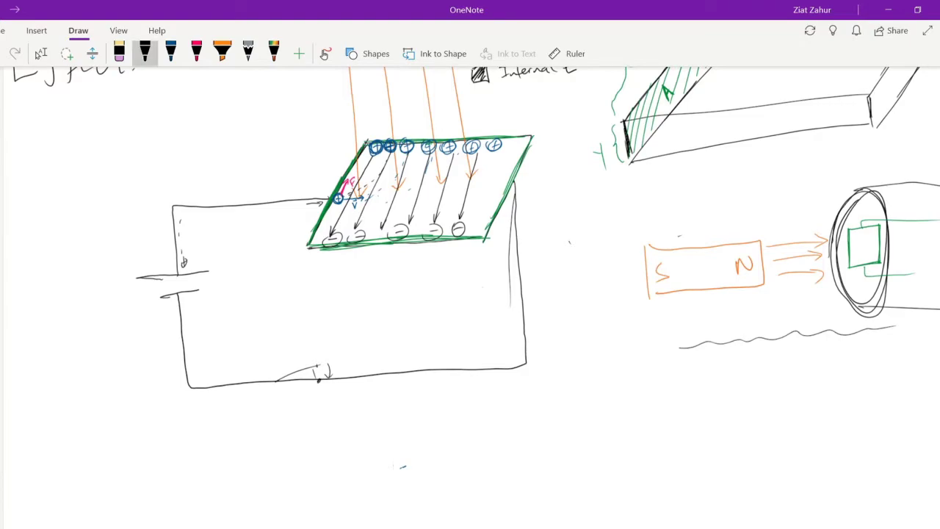
left_click(145, 54)
mouse_move(406, 445)
left_mouse_down()
mouse_move(389, 445)
mouse_move(395, 470)
left_mouse_up()
left_click_drag(387, 455, 402, 455)
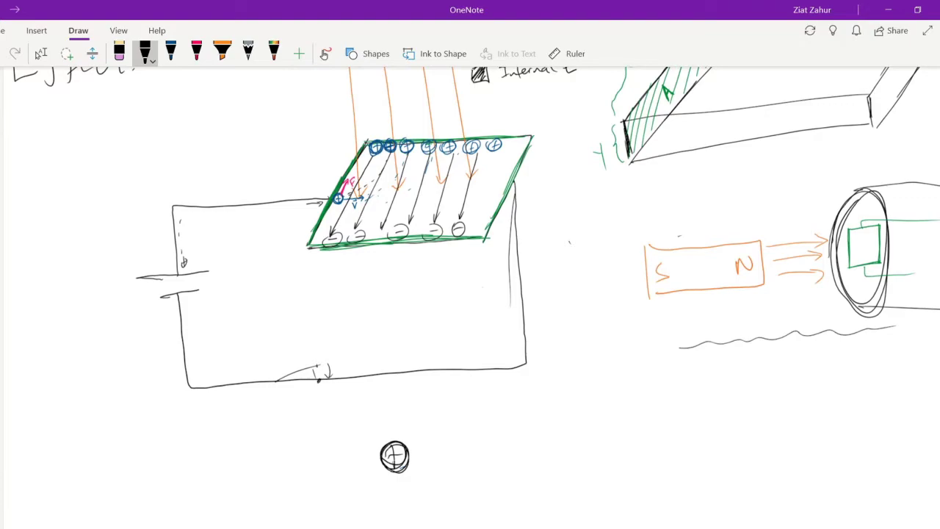
key("super+a")
key("Escape")
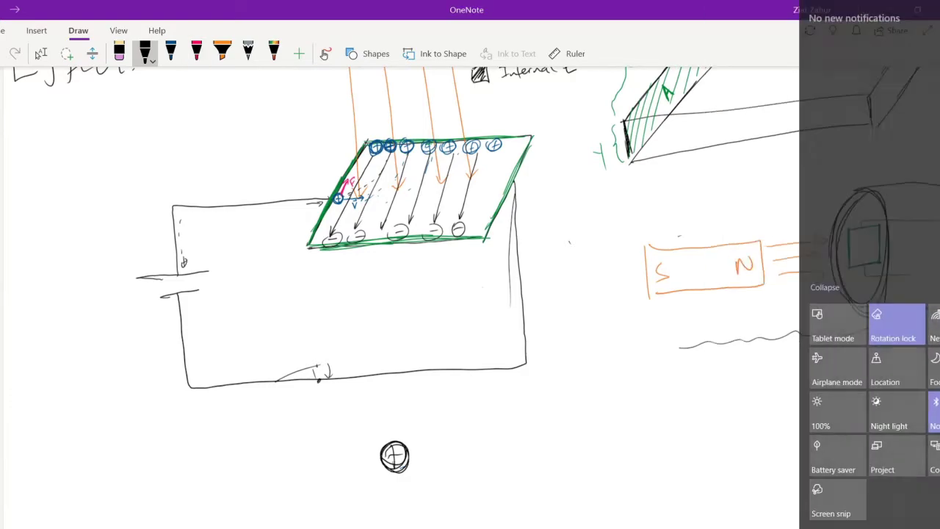
- Draw a pink arrow slanting up from the black plus charge and label it FB with a vector arrow above
left_click(196, 54)
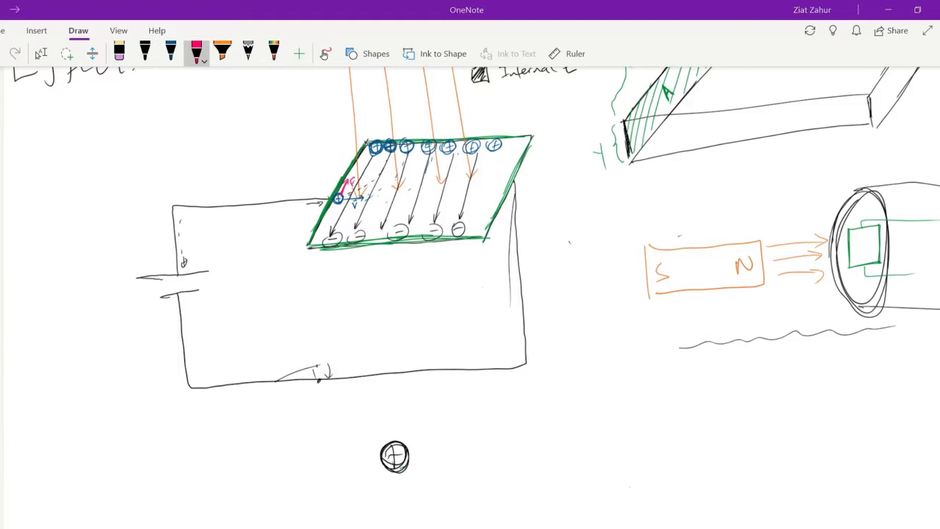
mouse_move(396, 441)
left_mouse_down()
mouse_move(401, 415)
mouse_move(406, 421)
left_mouse_up()
scroll(451, 219, "up", 5)
scroll(450, 219, "up", 2)
scroll(451, 219, "down", 1)
scroll(451, 219, "up", 1)
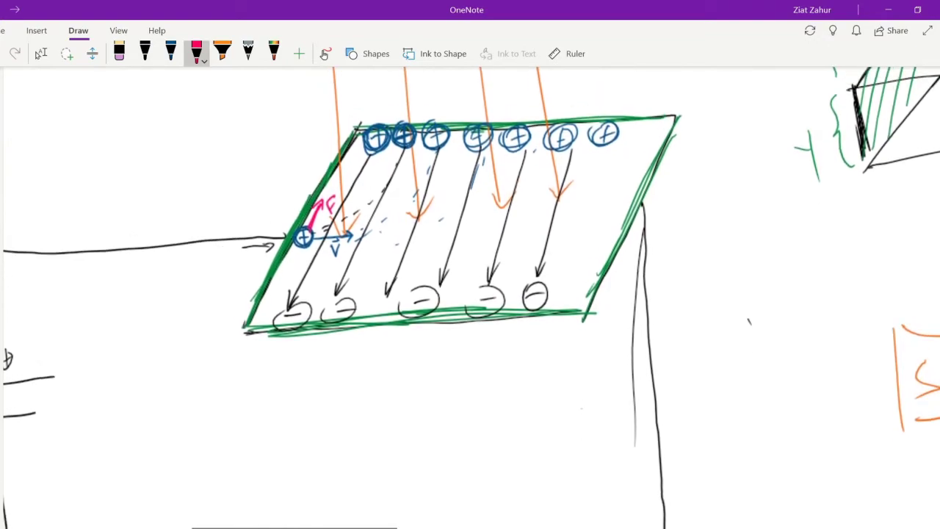
left_click(40, 53)
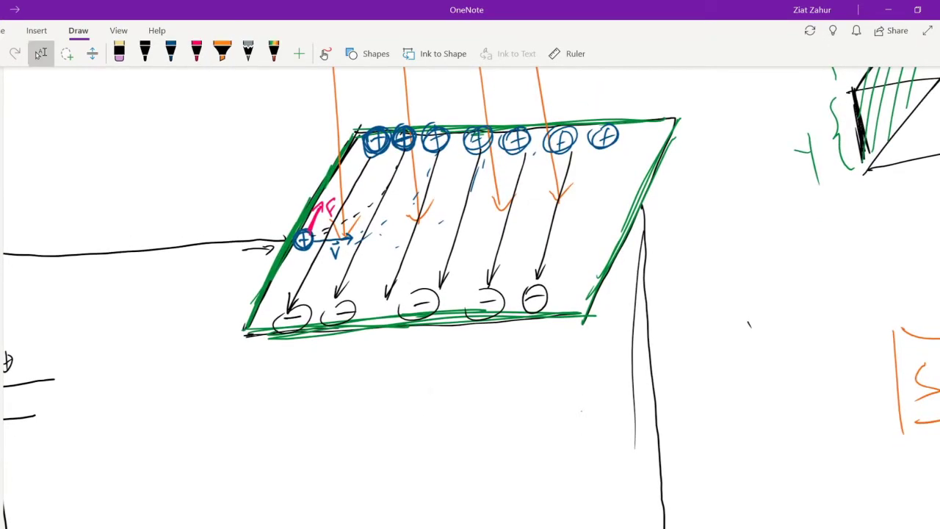
scroll(428, 397, "down", 5, "ctrl")
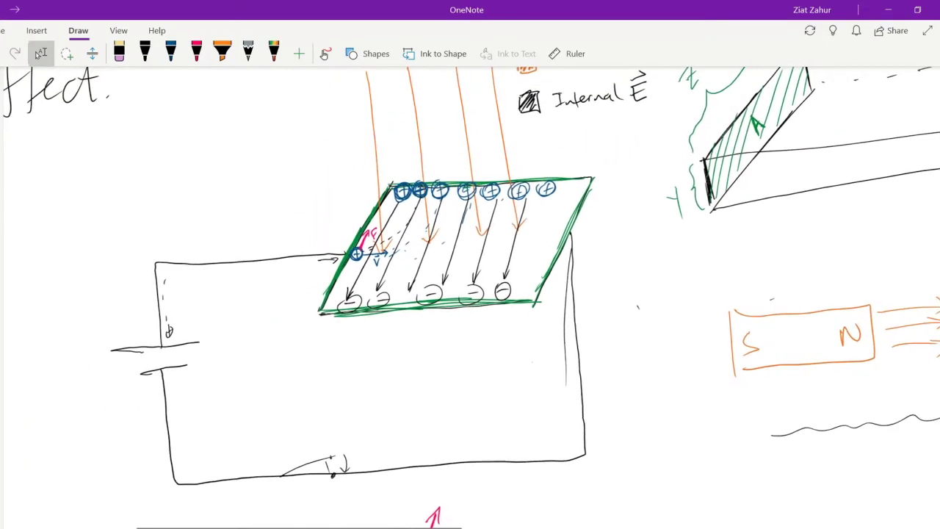
scroll(470, 294, "down", 4)
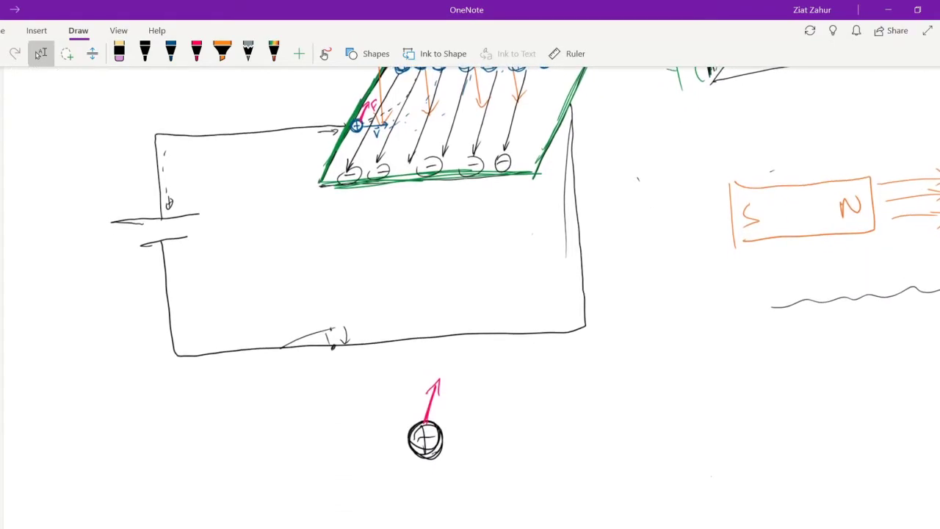
left_click(196, 53)
mouse_move(446, 407)
left_mouse_down()
mouse_move(453, 387)
mouse_move(453, 395)
left_mouse_up()
left_click_drag(458, 405, 462, 378)
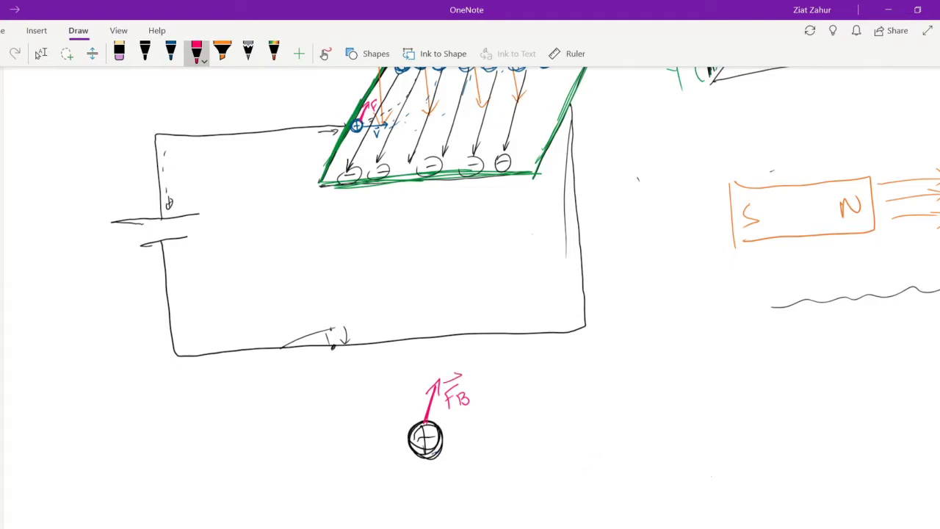
- Thicken the black plus charge below the circuit and draw a thick black arrow slanting down from it, labelled Fe
left_click(146, 54)
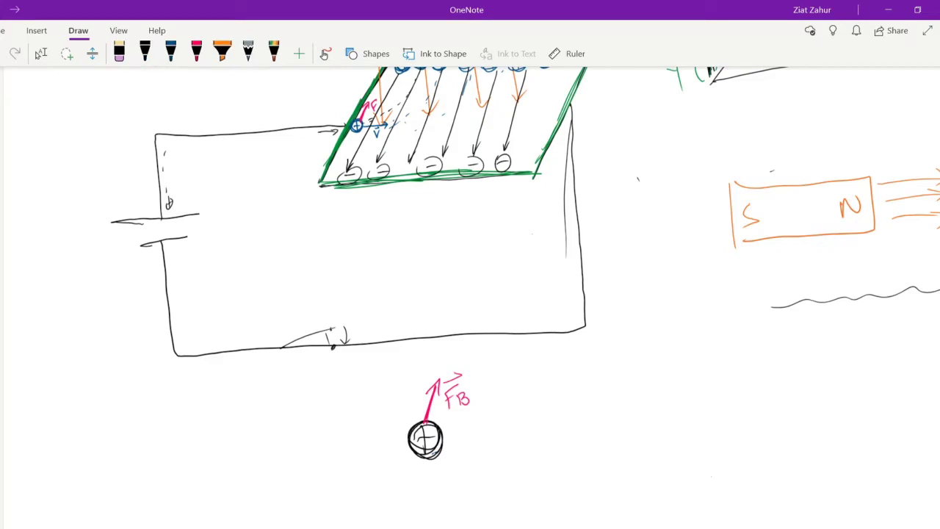
mouse_move(412, 449)
left_mouse_down()
mouse_move(439, 450)
mouse_move(430, 457)
mouse_move(438, 430)
mouse_move(414, 441)
mouse_move(434, 426)
mouse_move(437, 433)
mouse_move(433, 426)
mouse_move(408, 445)
mouse_move(434, 424)
mouse_move(419, 452)
mouse_move(432, 445)
mouse_move(423, 445)
left_mouse_up()
left_click(145, 52)
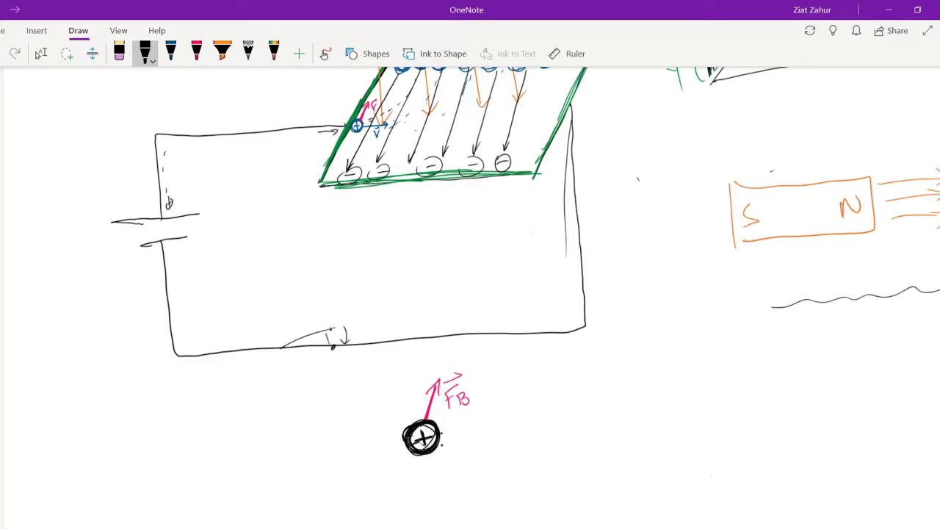
mouse_move(414, 454)
left_mouse_down()
mouse_move(401, 491)
mouse_move(439, 468)
mouse_move(424, 500)
left_mouse_up()
mouse_move(424, 488)
left_mouse_down()
mouse_move(434, 484)
mouse_move(437, 497)
left_mouse_up()
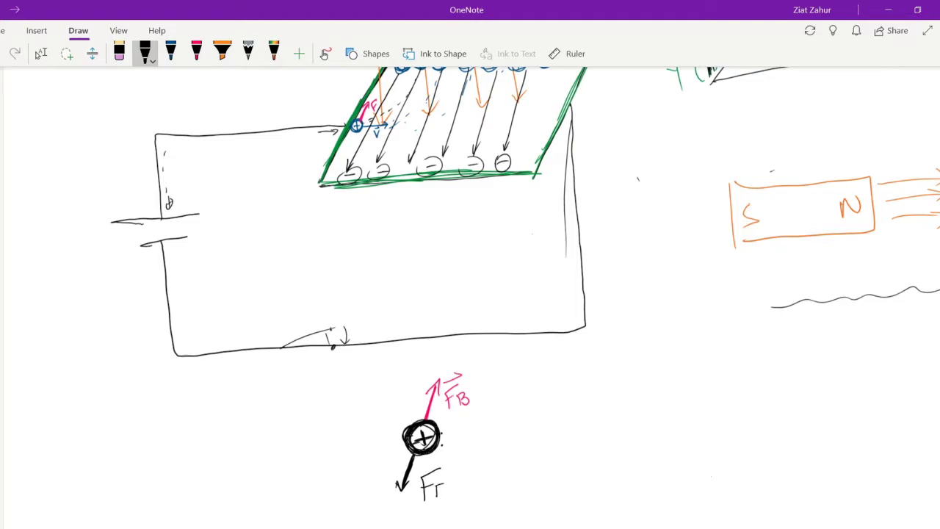
left_click_drag(436, 485, 448, 497)
- Sketch a small black force diagram beside the charge: a circled plus with an upward arrow FB and a downward arrow Fe
scroll(525, 297, "down", 2)
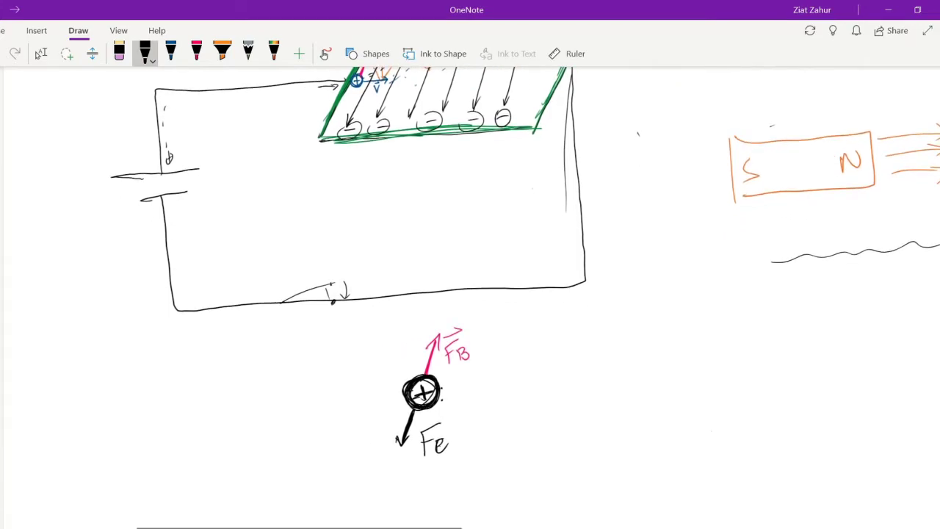
left_click(40, 53)
mouse_move(629, 389)
left_mouse_down()
mouse_move(626, 350)
mouse_move(644, 371)
left_mouse_up()
mouse_move(646, 360)
left_mouse_down()
mouse_move(662, 375)
mouse_move(631, 401)
mouse_move(633, 426)
left_mouse_up()
mouse_move(629, 420)
left_mouse_down()
mouse_move(639, 421)
mouse_move(658, 397)
left_mouse_up()
mouse_move(649, 400)
left_mouse_down()
mouse_move(648, 420)
mouse_move(667, 423)
left_mouse_up()
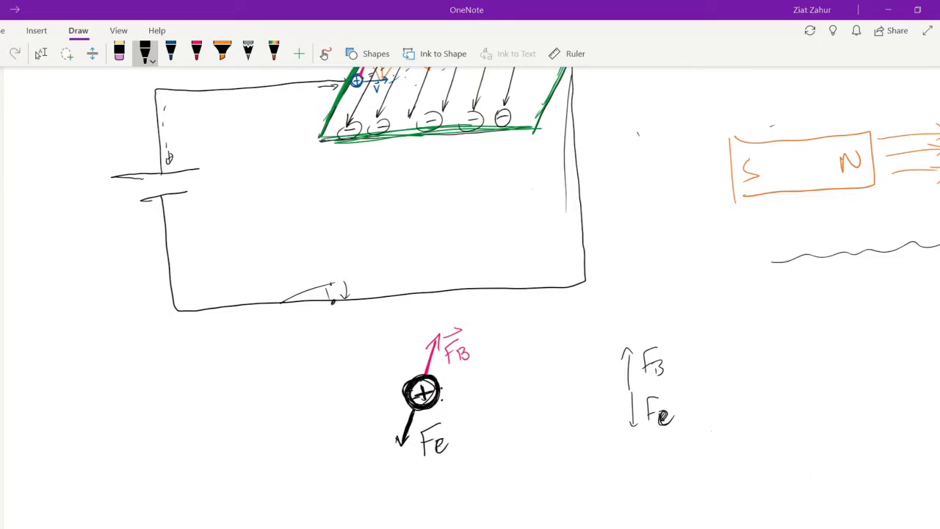
left_click_drag(629, 383, 629, 397)
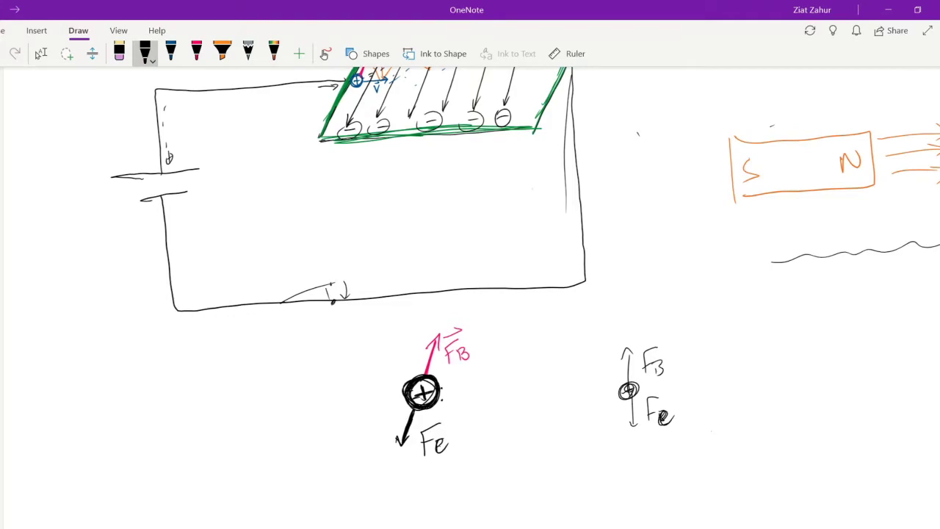
- Add black dashes and two long curved black paths across the plate, bending up towards its far upper corner
scroll(470, 294, "up", 2)
left_click(40, 53)
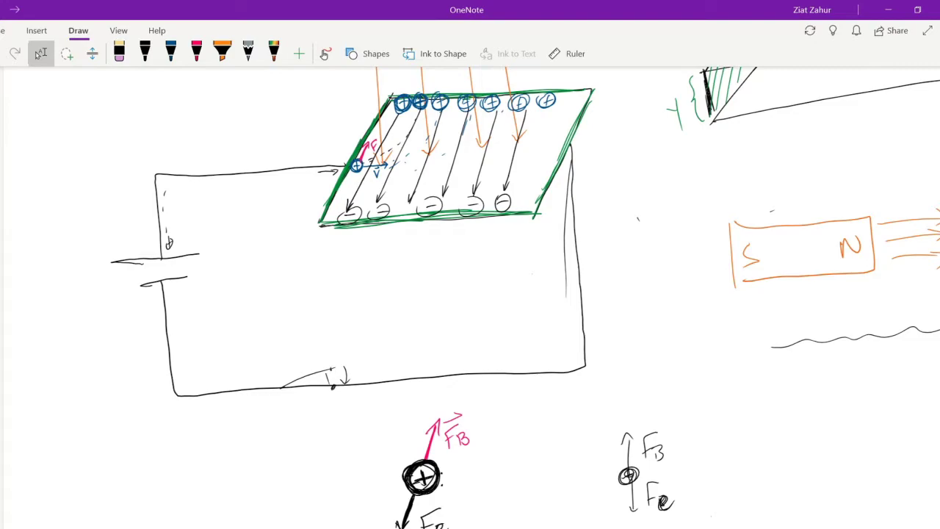
left_click(145, 52)
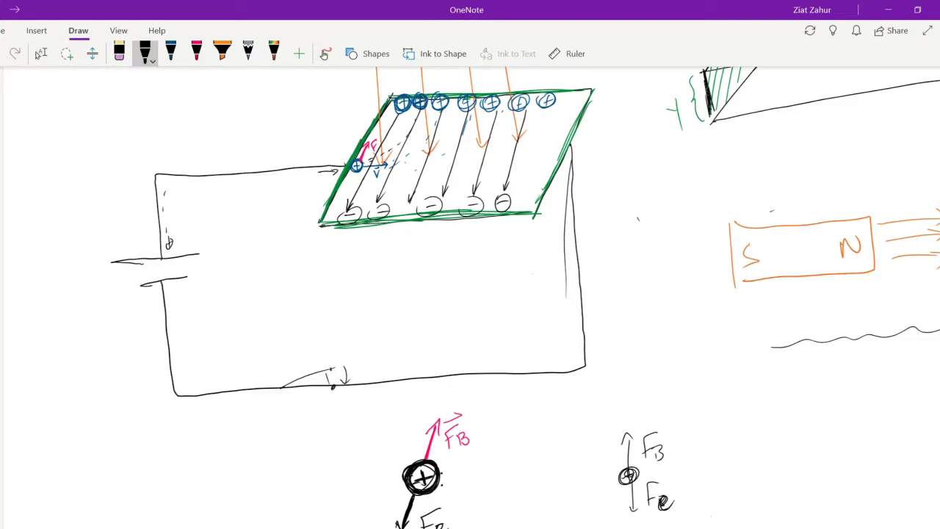
scroll(514, 220, "up", 5)
left_click(40, 54)
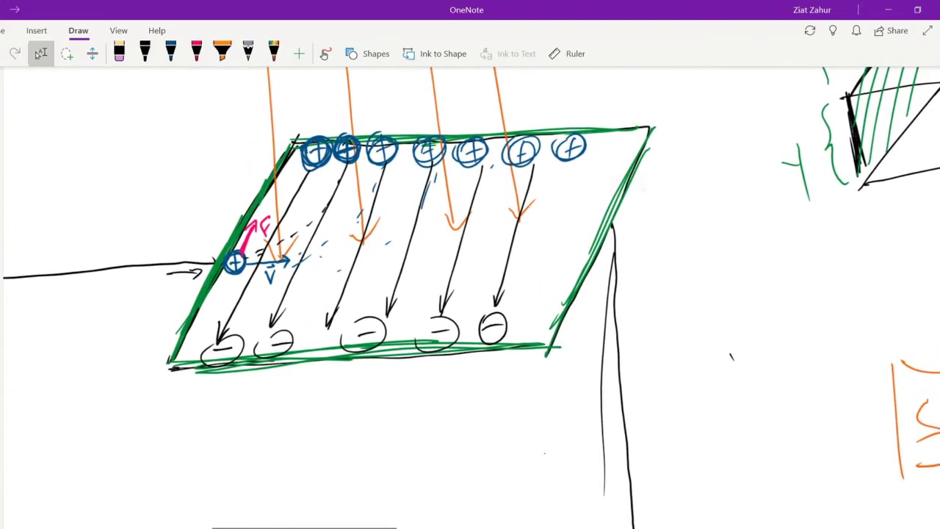
left_click(144, 52)
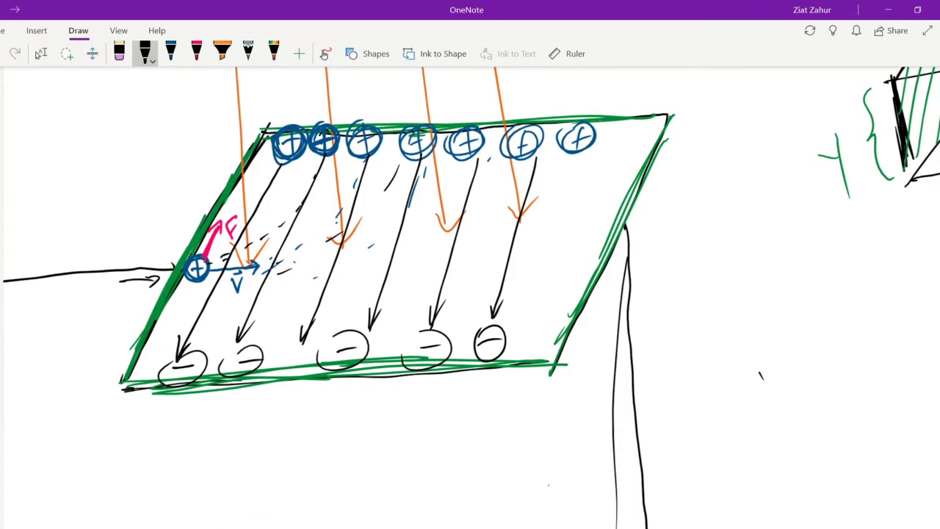
left_click_drag(353, 233, 372, 219)
left_click_drag(351, 270, 370, 264)
left_click_drag(422, 226, 441, 206)
left_click_drag(463, 168, 479, 142)
left_click_drag(487, 225, 611, 154)
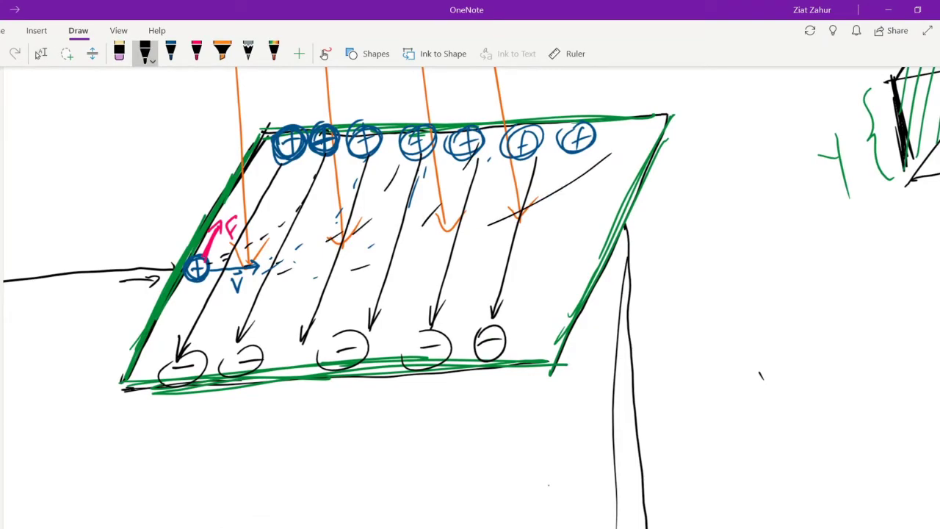
left_click_drag(362, 261, 614, 155)
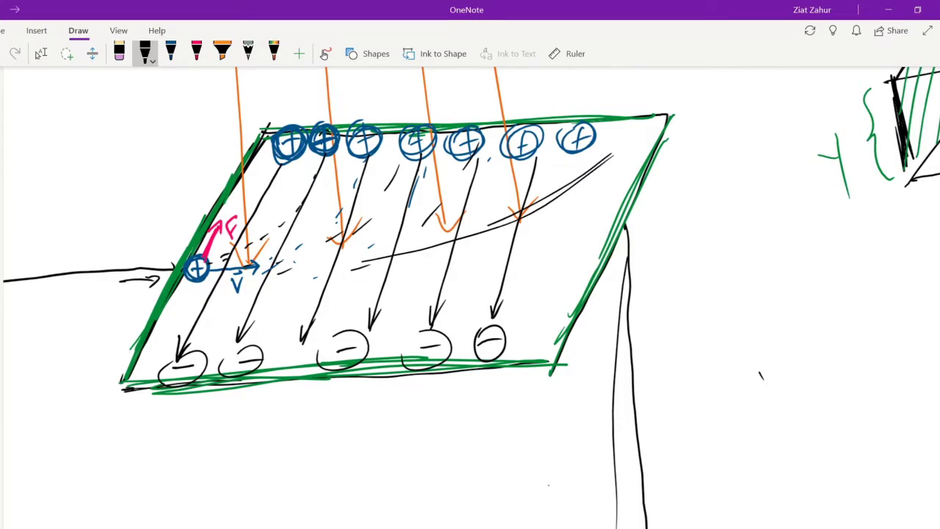
- Draw a nearly straight dark blue arrow across the plate from the end of the V arrow to the far slanted edge
left_click(170, 53)
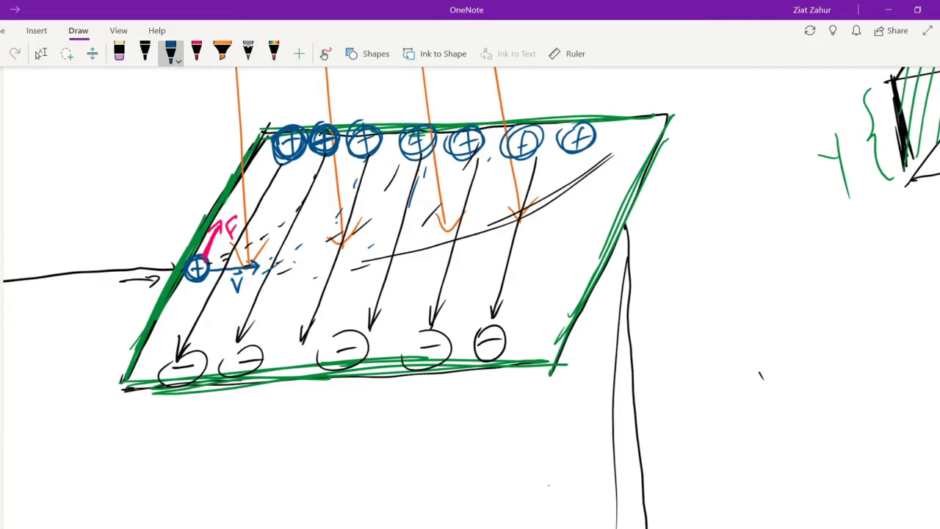
left_click_drag(283, 268, 601, 250)
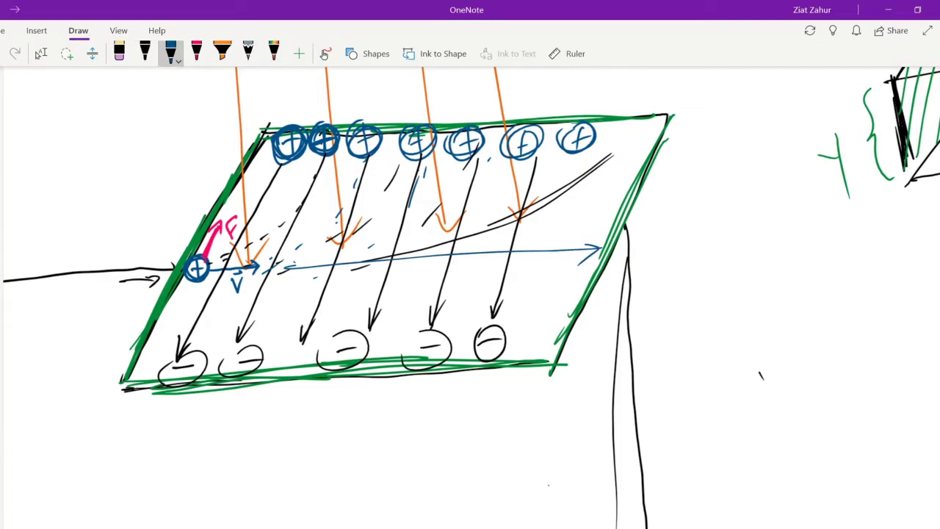
scroll(470, 297, "down", 5)
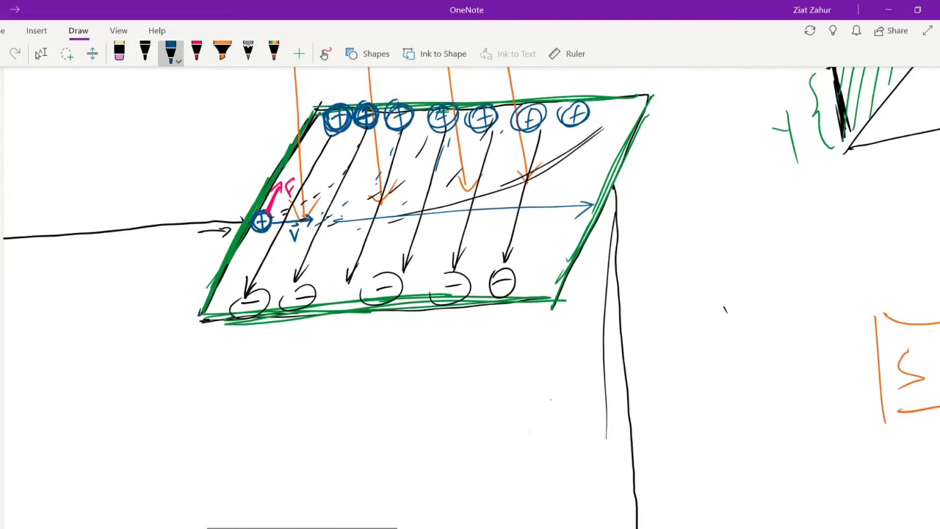
- Add short dashed black strokes directly below and above the blue positive charge at the plate's entry edge
left_click(40, 52)
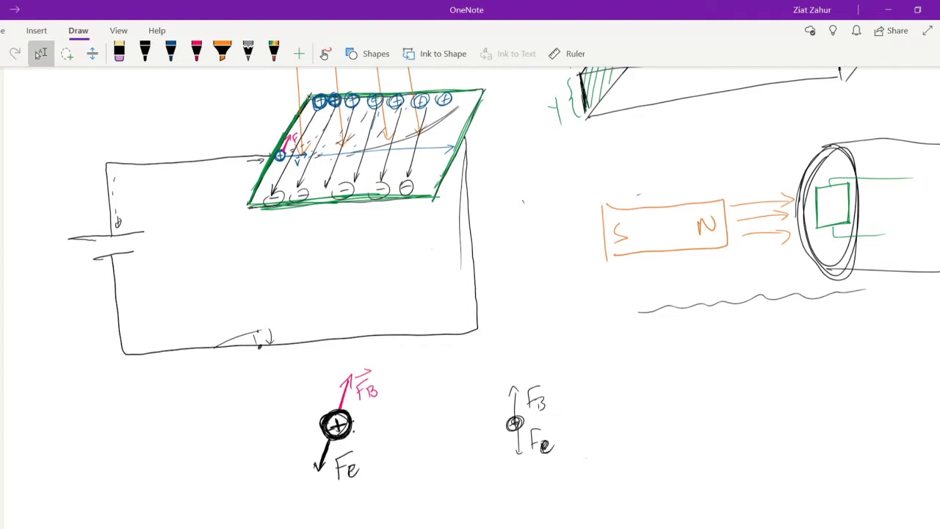
scroll(375, 316, "up", 2)
scroll(375, 315, "up", 5)
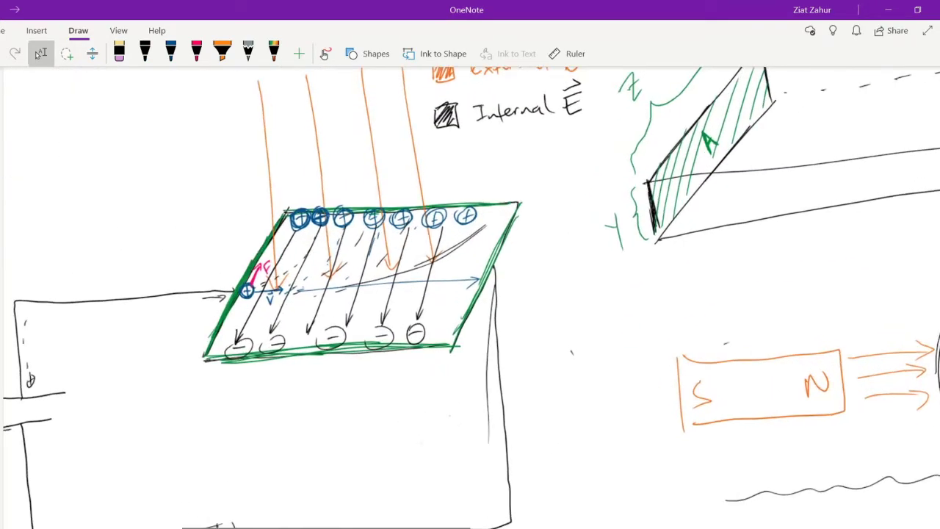
left_click(146, 53)
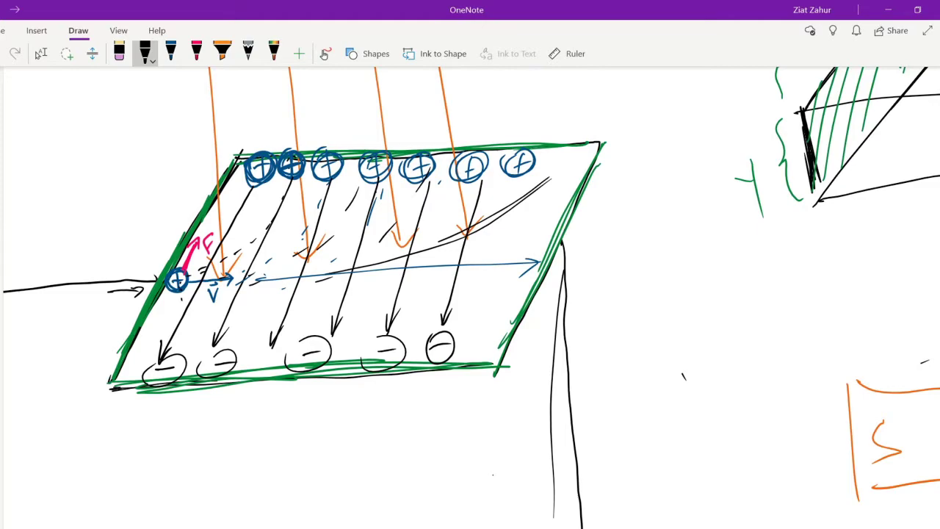
left_click_drag(179, 288, 186, 312)
left_click_drag(175, 266, 172, 241)
scroll(470, 297, "down", 2)
scroll(465, 287, "down", 3)
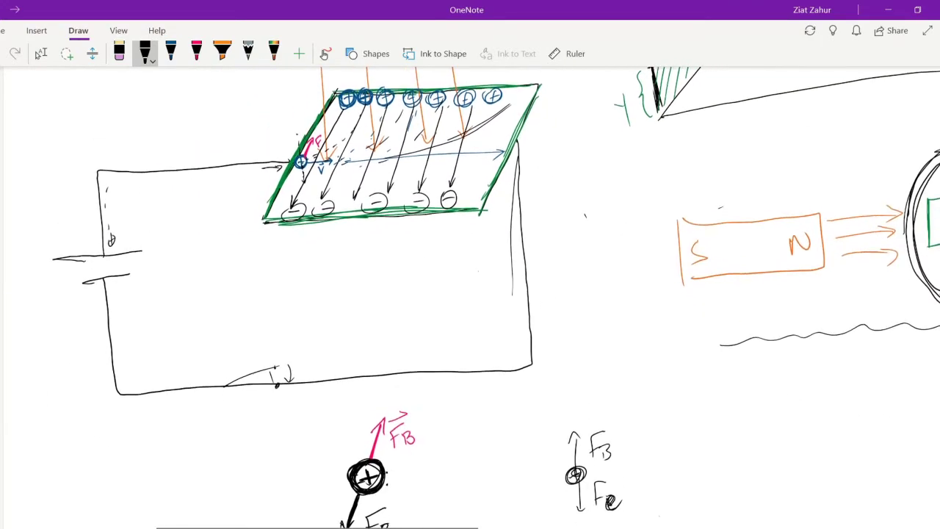
key("Escape")
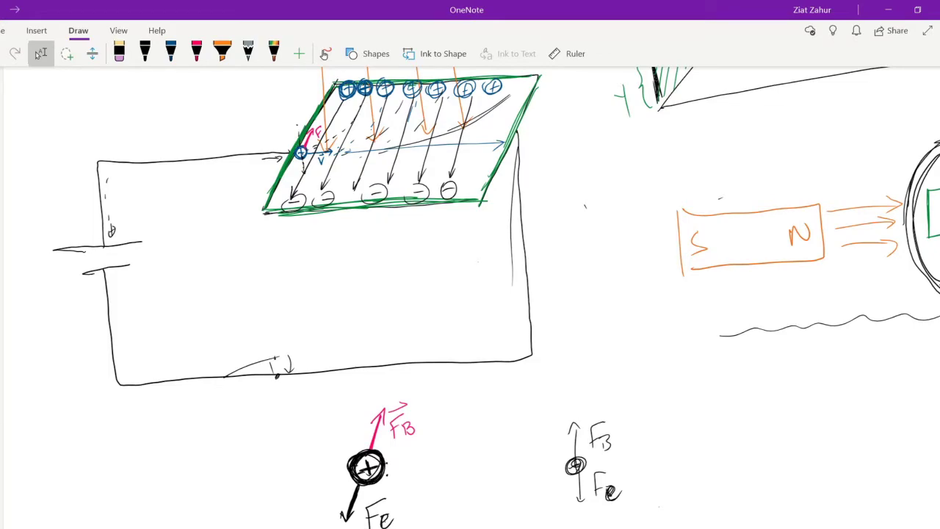
- Draw a thick black slanted double-headed arrow with a centre dot beside the FB and Fe charge sketch, labelled z
scroll(470, 294, "down", 2)
left_click(144, 52)
left_click_drag(440, 451, 464, 332)
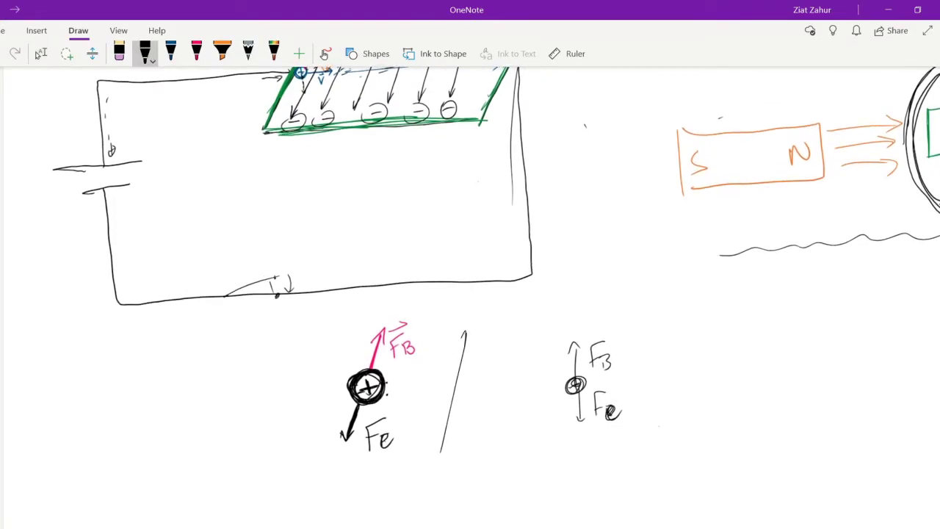
left_click_drag(440, 435, 449, 438)
left_click_drag(470, 362, 486, 371)
mouse_move(476, 364)
left_mouse_down()
mouse_move(487, 358)
mouse_move(478, 348)
left_mouse_up()
left_click_drag(454, 388, 452, 389)
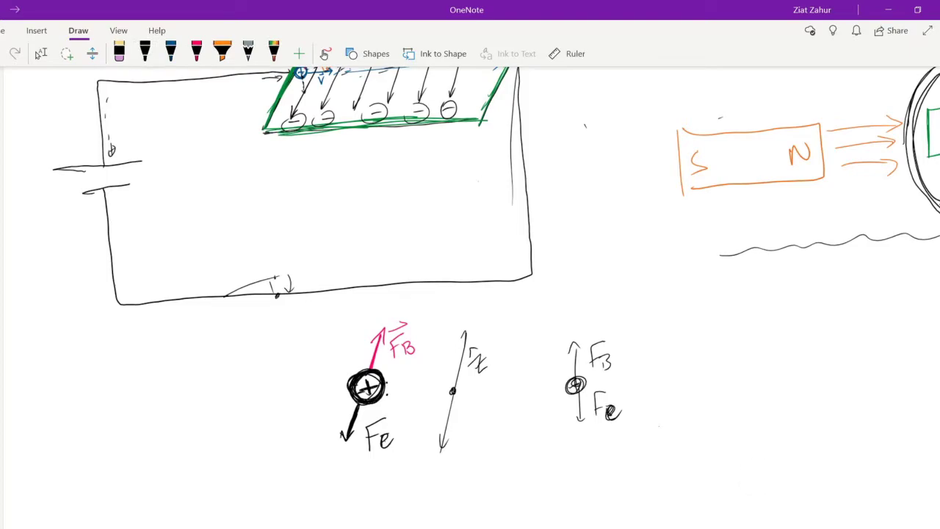
left_click_drag(465, 327, 441, 450)
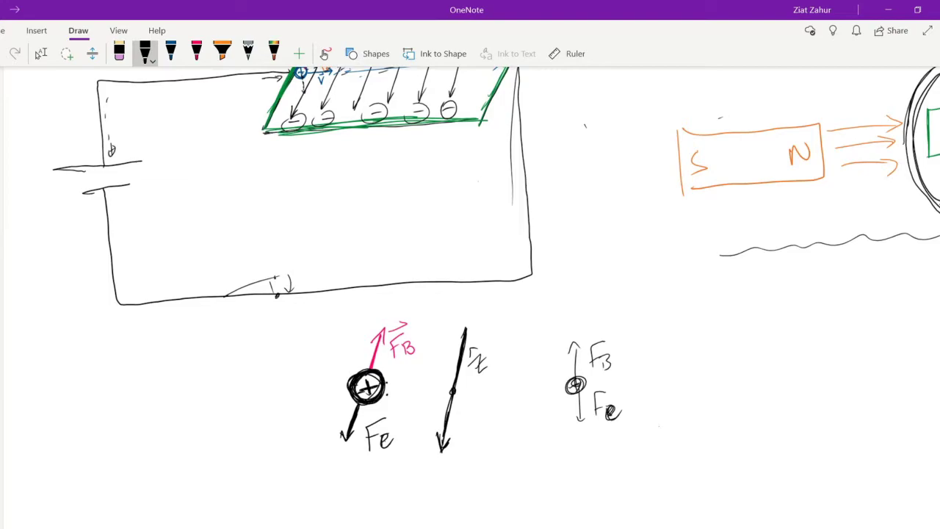
- Extend the FB label of the small force diagram into the equation FB = qvB, with vector arrows over v and B
scroll(470, 294, "down", 2)
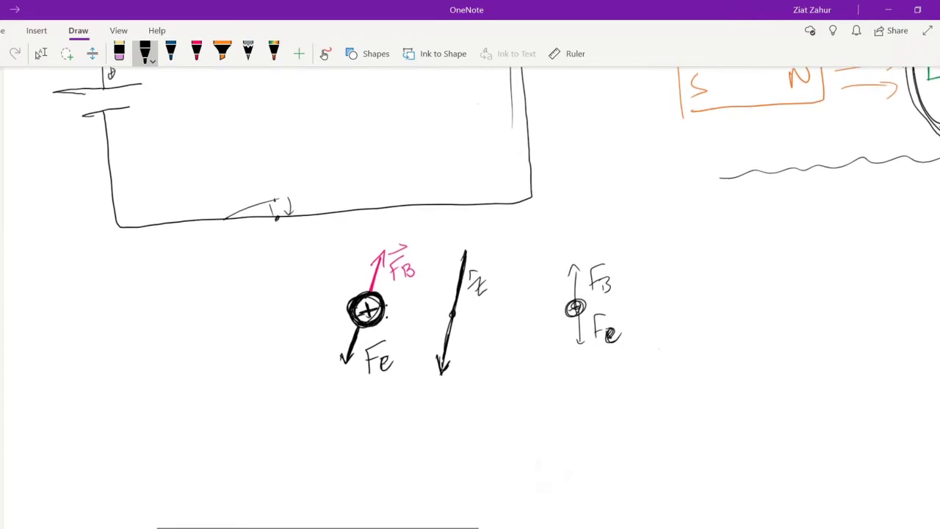
scroll(470, 294, "down", 3)
left_click(40, 52)
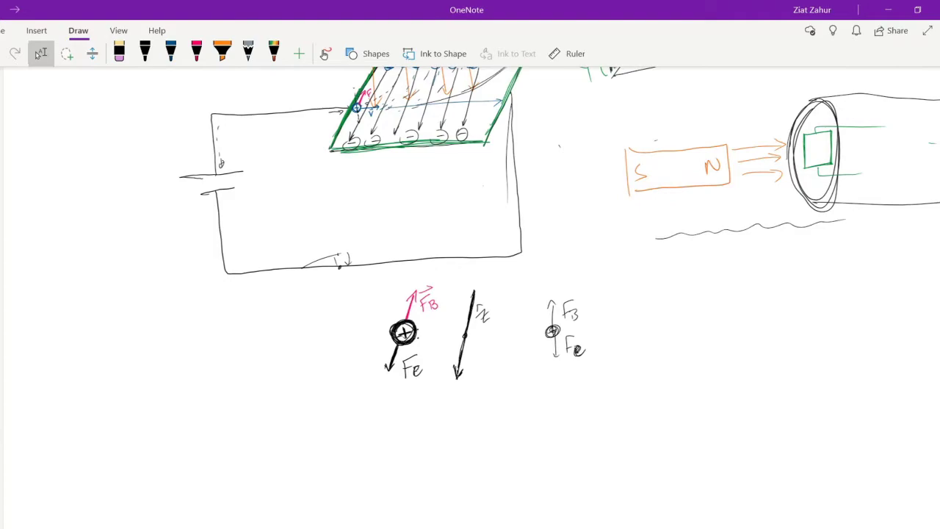
scroll(469, 297, "up", 3)
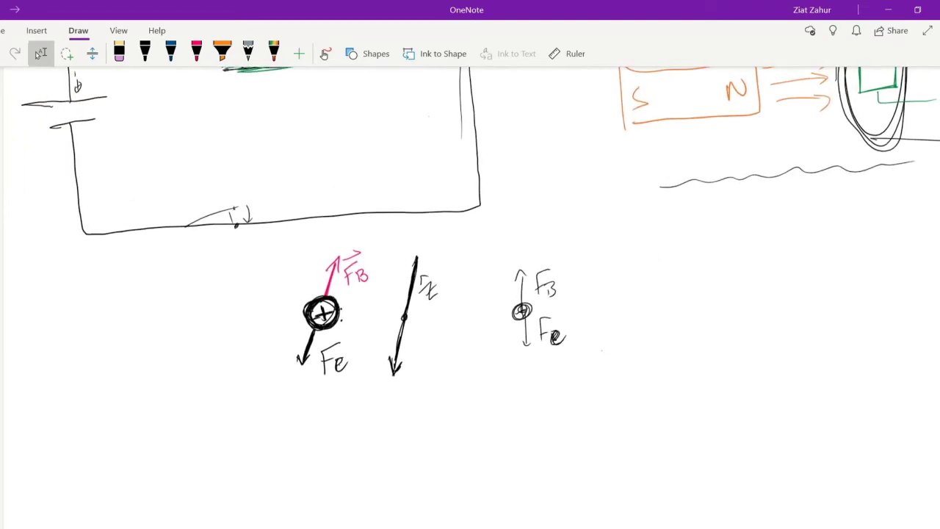
scroll(470, 297, "up", 1)
scroll(506, 297, "down", 3)
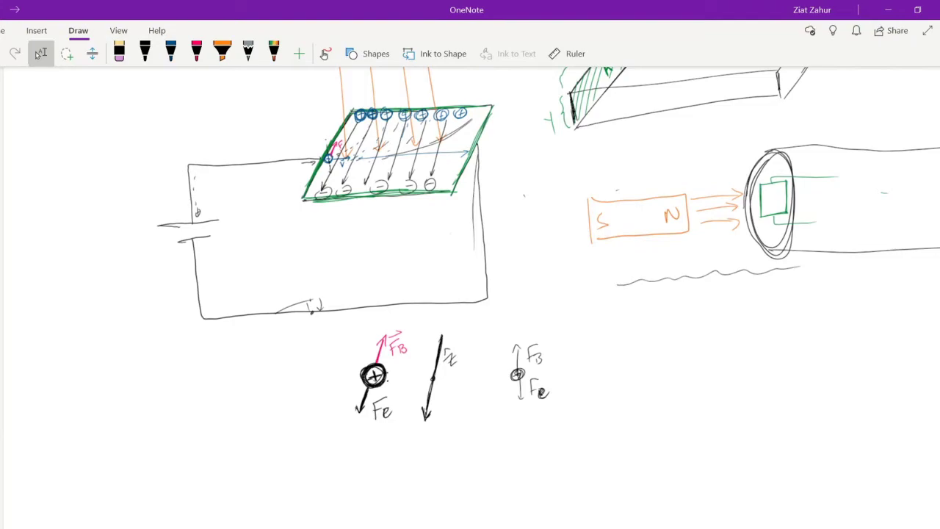
scroll(576, 395, "up", 3)
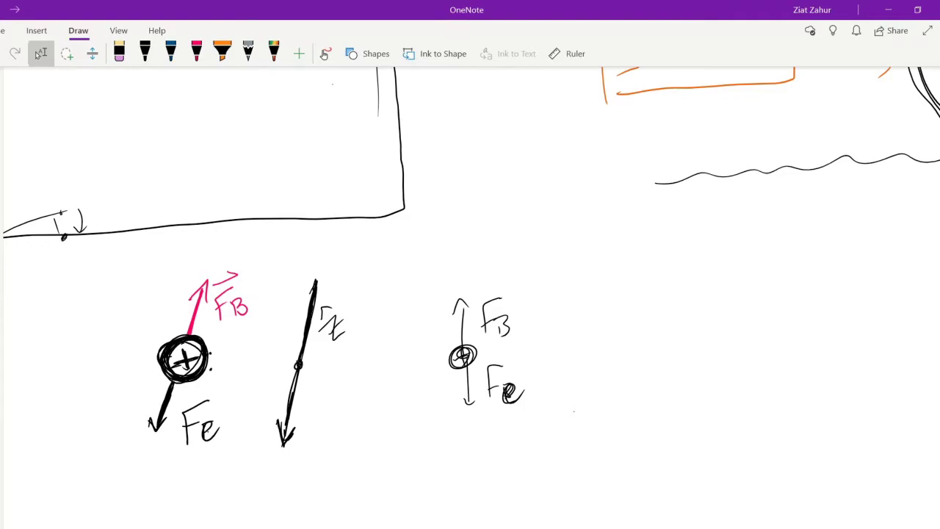
left_click(144, 53)
left_click_drag(523, 317, 540, 324)
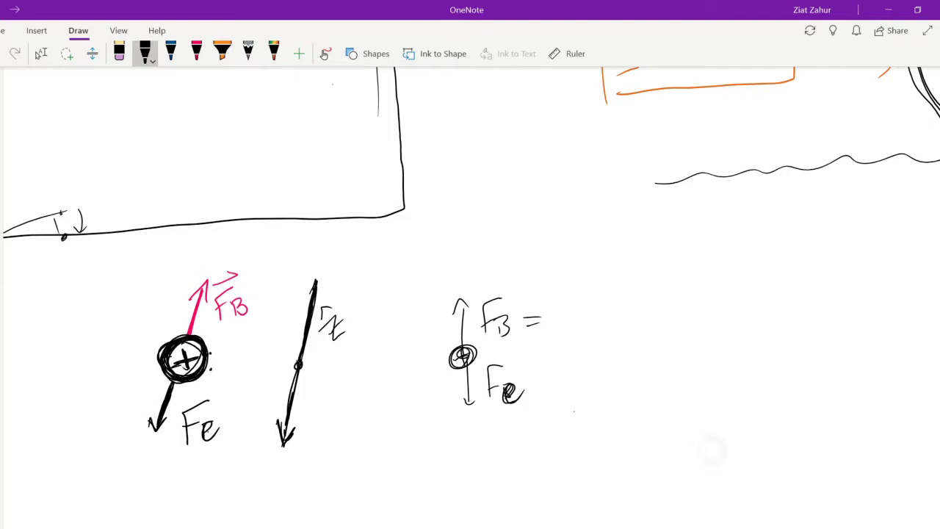
mouse_move(566, 311)
left_mouse_down()
mouse_move(555, 337)
mouse_move(586, 301)
mouse_move(602, 319)
left_mouse_up()
left_click_drag(599, 282, 618, 276)
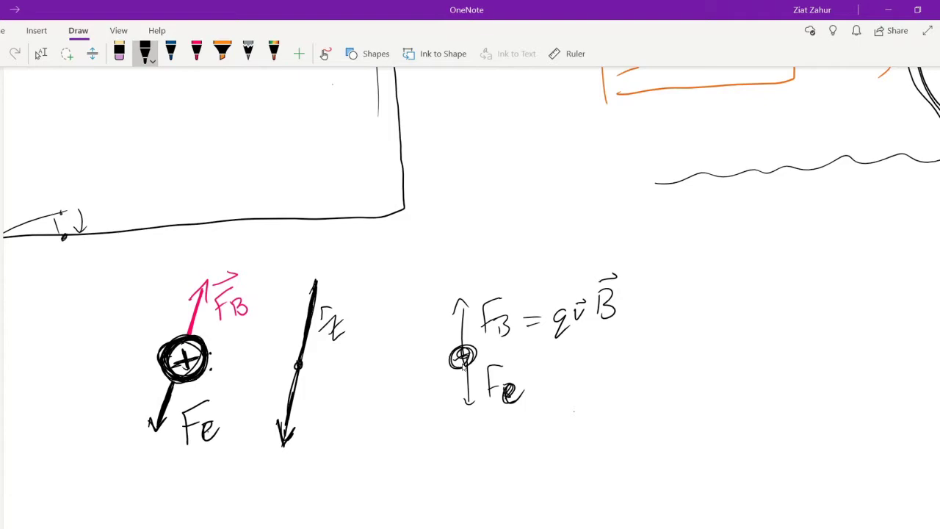
- Extend the Fe label of the small force diagram into Fe = qE, with a vector arrow over E
left_click_drag(531, 383, 542, 382)
left_click_drag(572, 376, 569, 401)
mouse_move(600, 361)
left_mouse_down()
mouse_move(605, 381)
mouse_move(603, 355)
left_mouse_up()
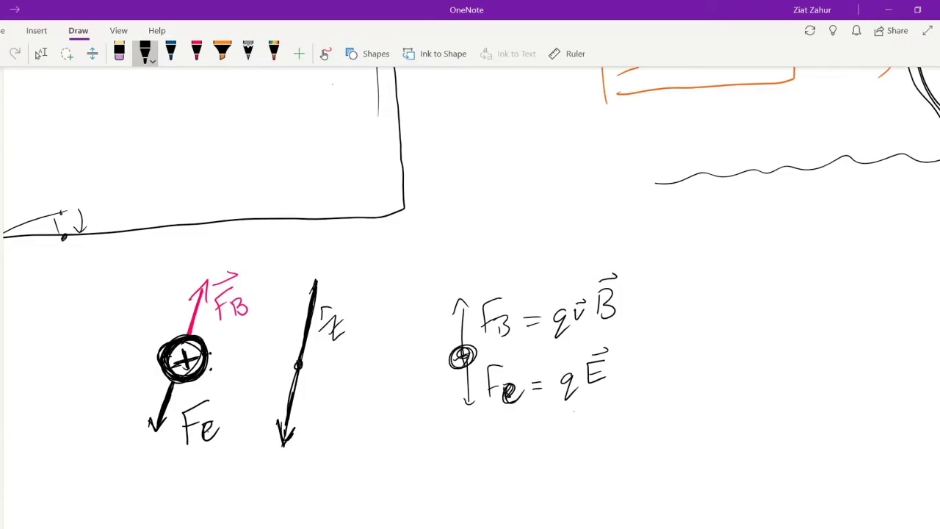
- Write the force balance qE = qvB in black below the two force equations, with a vector arrow over v
scroll(470, 294, "down", 3)
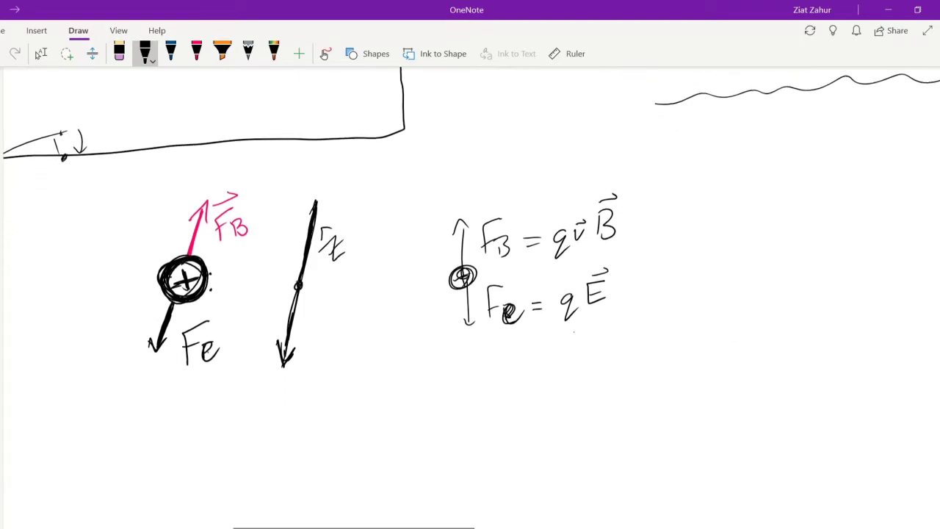
left_click(41, 53)
left_click(145, 53)
left_click_drag(560, 367, 552, 392)
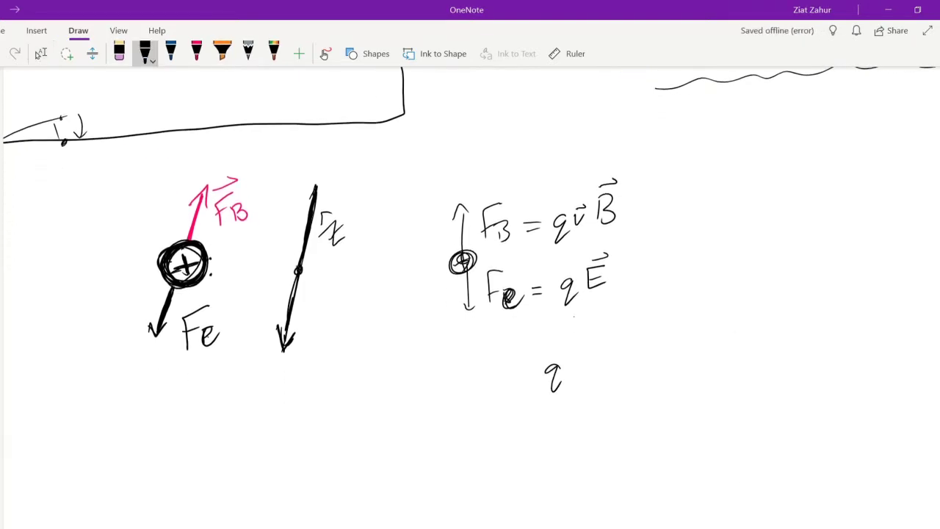
mouse_move(587, 351)
left_mouse_down()
mouse_move(571, 378)
mouse_move(586, 380)
left_mouse_up()
left_click_drag(571, 367, 625, 384)
left_click_drag(645, 354, 657, 345)
mouse_move(674, 343)
left_mouse_down()
mouse_move(674, 363)
mouse_move(691, 358)
mouse_move(680, 365)
left_mouse_up()
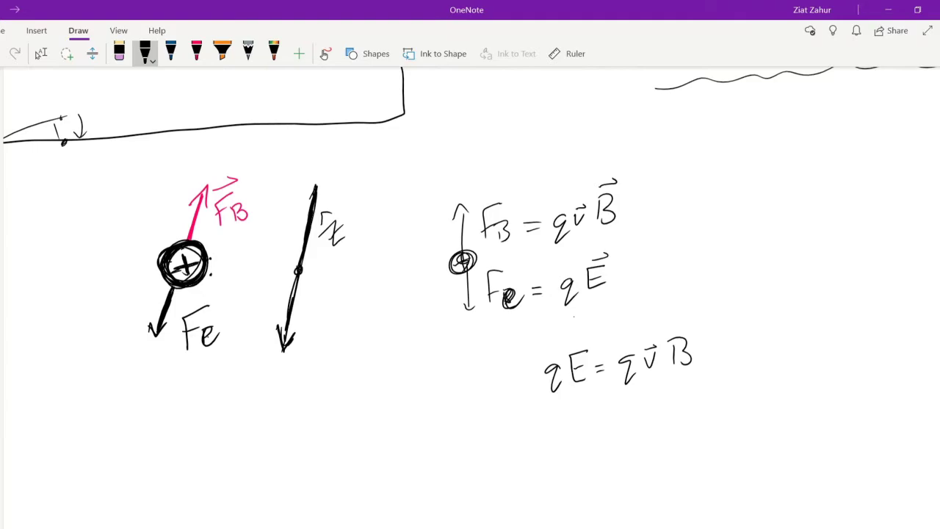
- Add the subscript D to the velocity v in the equation qE = qvB
scroll(470, 293, "down", 1)
scroll(661, 353, "up", 5)
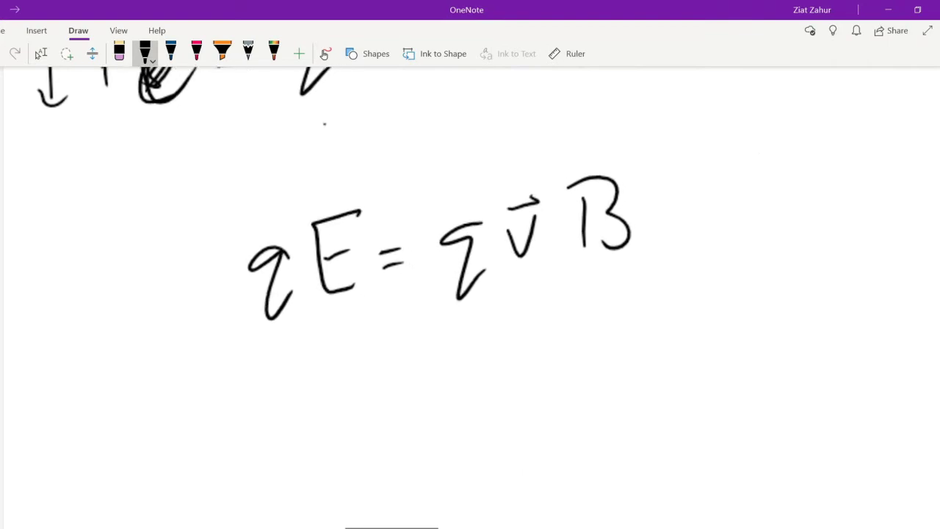
left_click(41, 53)
left_click(144, 51)
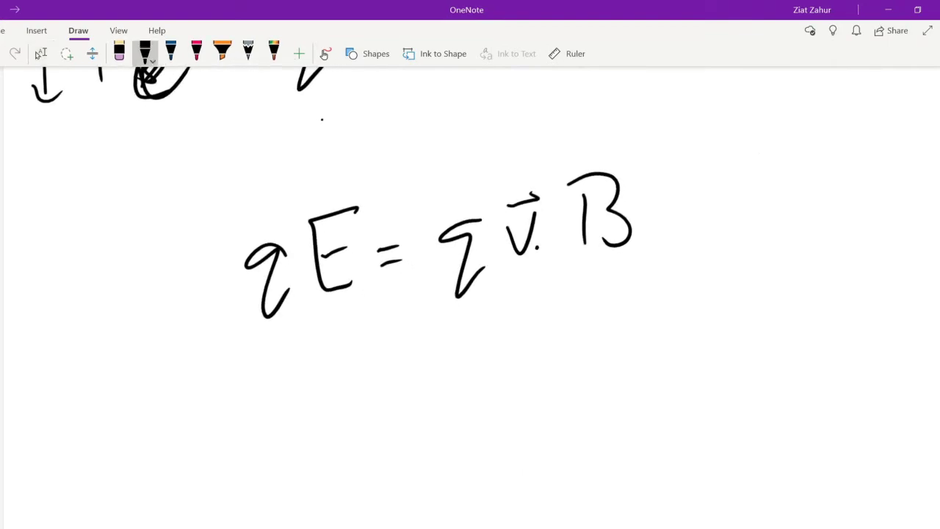
mouse_move(536, 245)
left_mouse_down()
mouse_move(537, 261)
mouse_move(550, 249)
mouse_move(540, 261)
left_mouse_up()
- Write the note "VD: drift velocity" beside the force balance equation
left_click_drag(733, 157, 752, 154)
left_click_drag(753, 183, 756, 194)
left_click(777, 177)
left_click(778, 186)
left_click_drag(800, 174, 807, 188)
left_click_drag(810, 177, 832, 194)
left_click(822, 174)
left_click_drag(851, 162, 850, 194)
left_click_drag(830, 176, 853, 172)
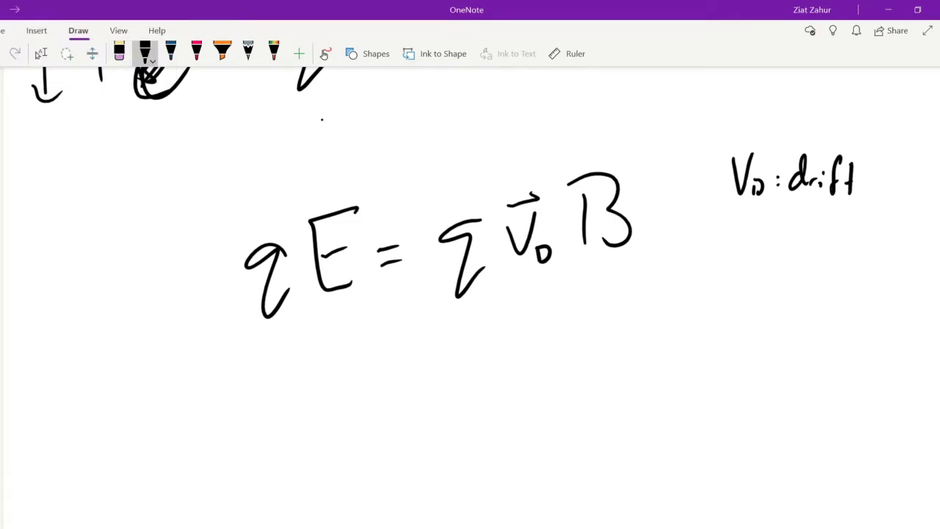
left_click_drag(873, 176, 938, 192)
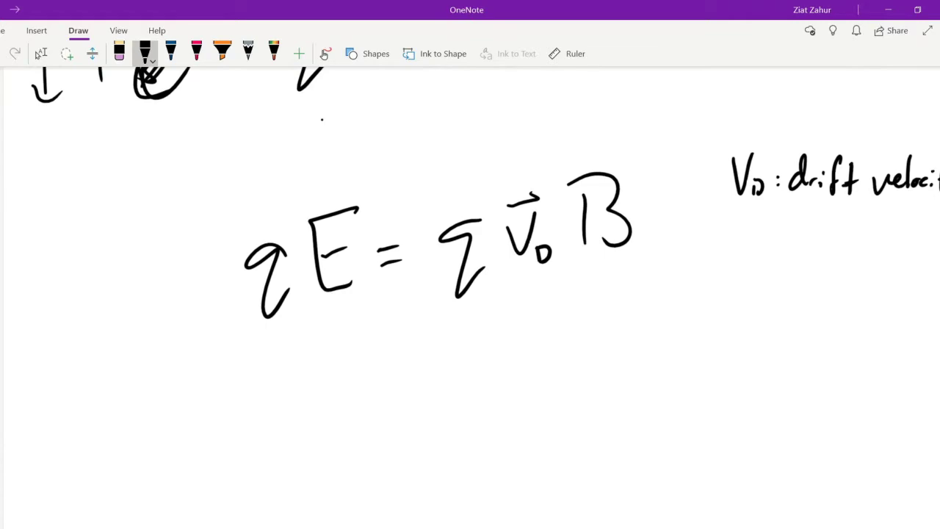
scroll(470, 294, "right", 3)
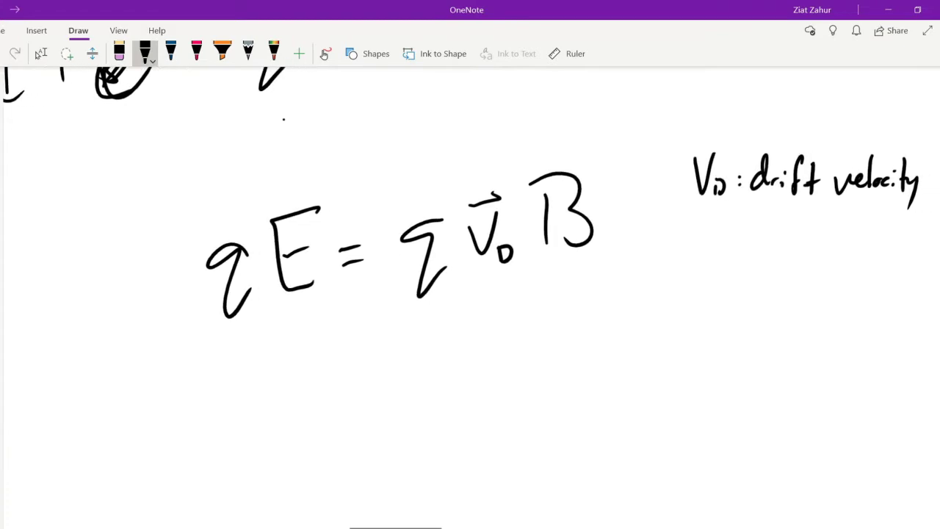
- Cross out the charge q on both sides of the force balance equation
left_click(40, 54)
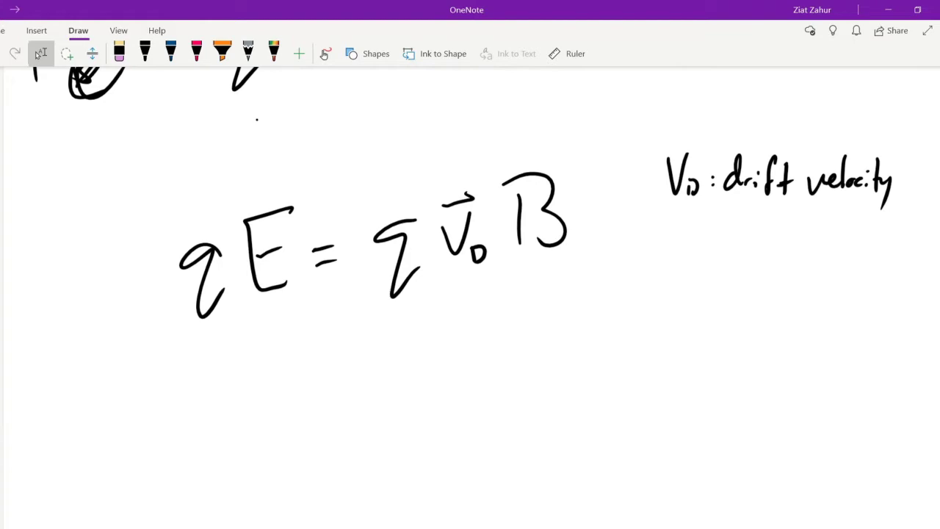
left_click(144, 53)
left_click_drag(213, 210, 199, 316)
left_click_drag(423, 168, 376, 312)
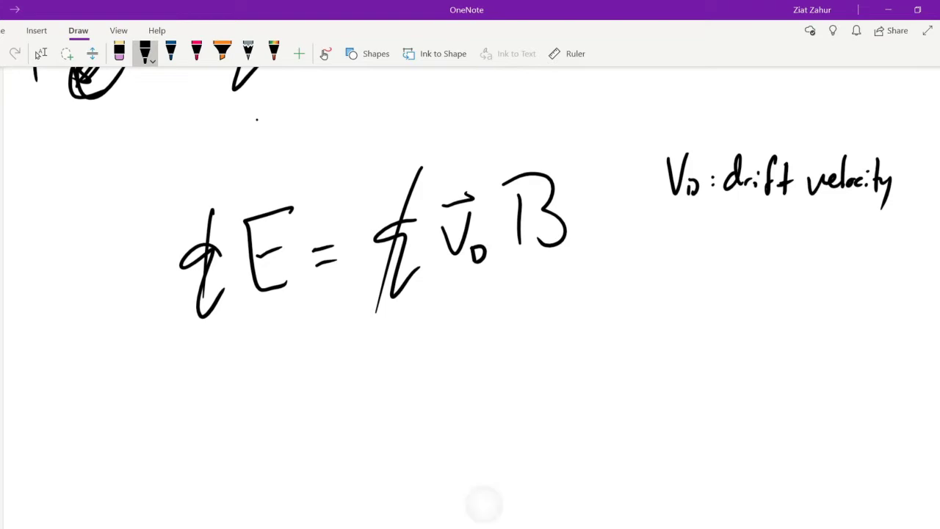
- Write EH = vD B below the cancelled equation, with vector arrows over E, v and B
mouse_move(290, 373)
left_mouse_down()
mouse_move(254, 438)
mouse_move(301, 424)
mouse_move(291, 406)
mouse_move(310, 438)
mouse_move(323, 429)
left_mouse_up()
left_click_drag(254, 364, 290, 354)
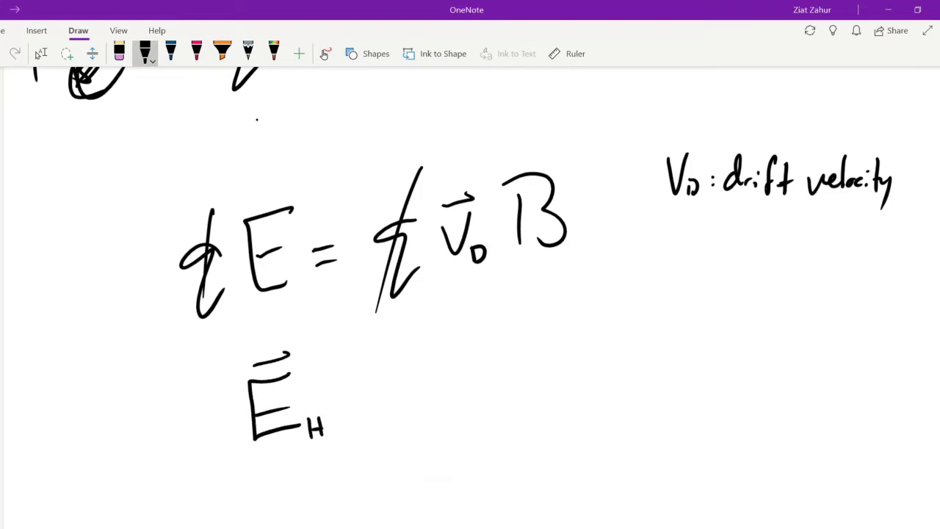
left_click_drag(347, 397, 363, 401)
mouse_move(402, 383)
left_mouse_down()
mouse_move(413, 420)
mouse_move(426, 376)
left_mouse_up()
left_click_drag(432, 408, 435, 421)
mouse_move(400, 373)
left_mouse_down()
mouse_move(424, 365)
mouse_move(468, 389)
mouse_move(468, 410)
left_mouse_up()
mouse_move(466, 364)
left_mouse_down()
mouse_move(477, 386)
mouse_move(472, 411)
mouse_move(492, 343)
left_mouse_up()
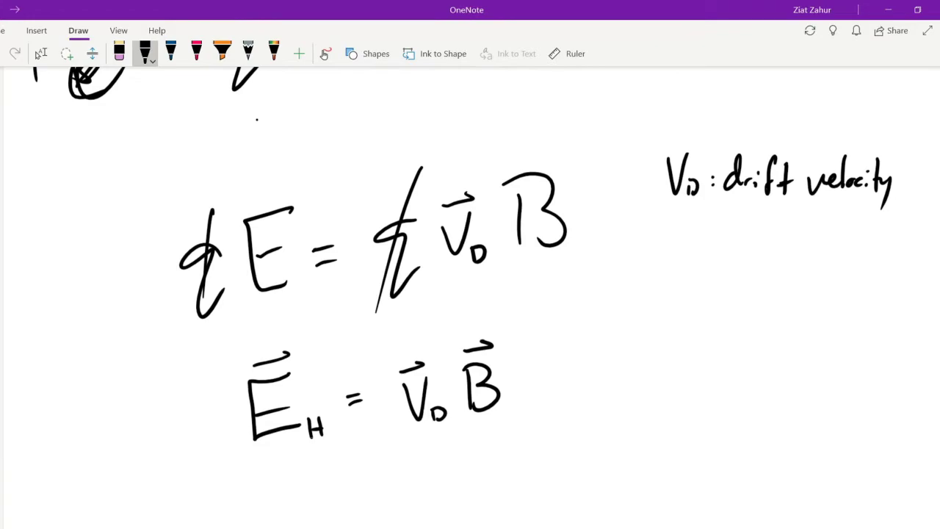
- Write the rearranged equation B = E/vD below the EH equation, with vector arrows over B and E
scroll(470, 294, "down", 1)
left_click(40, 53)
scroll(470, 294, "down", 2)
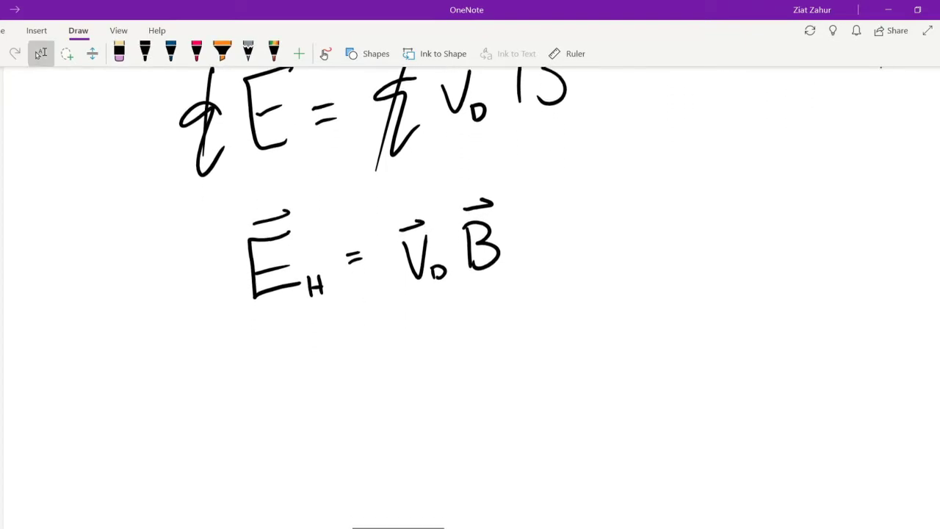
left_click(145, 53)
left_click_drag(304, 356, 306, 396)
mouse_move(304, 357)
left_mouse_down()
mouse_move(309, 396)
mouse_move(332, 342)
mouse_move(376, 376)
left_mouse_up()
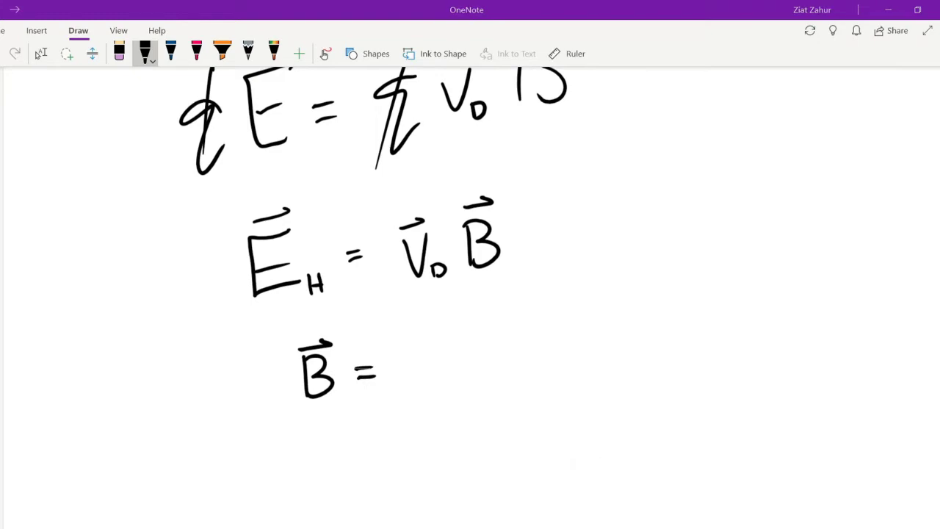
mouse_move(430, 327)
left_mouse_down()
mouse_move(411, 356)
mouse_move(429, 338)
left_mouse_up()
left_click_drag(411, 357, 435, 352)
left_click_drag(404, 318, 426, 320)
mouse_move(401, 366)
left_mouse_down()
mouse_move(455, 356)
mouse_move(432, 375)
mouse_move(451, 397)
mouse_move(441, 400)
left_mouse_up()
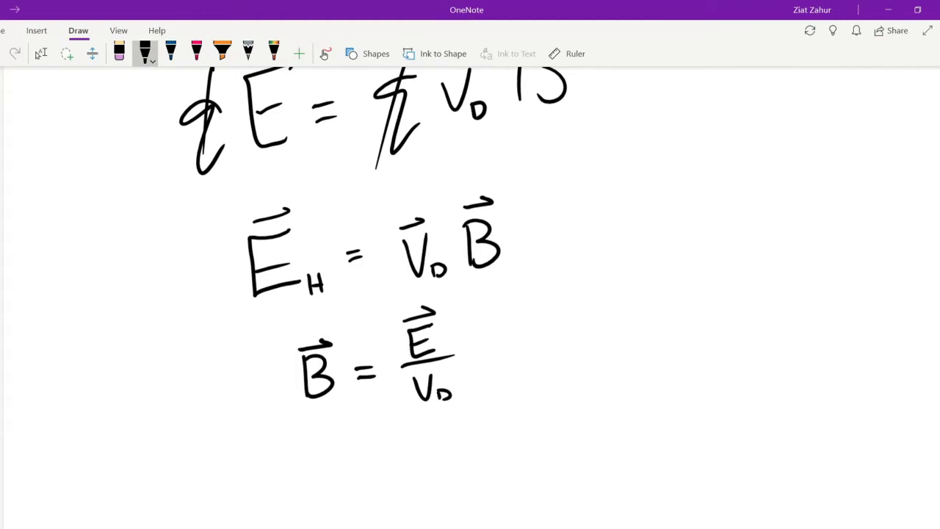
- Add a vector mark over vD in the denominator and write "I =" beside the B equation
left_click_drag(413, 371, 444, 361)
left_click_drag(552, 343, 589, 341)
mouse_move(569, 343)
left_mouse_down()
mouse_move(571, 377)
mouse_move(614, 360)
left_mouse_up()
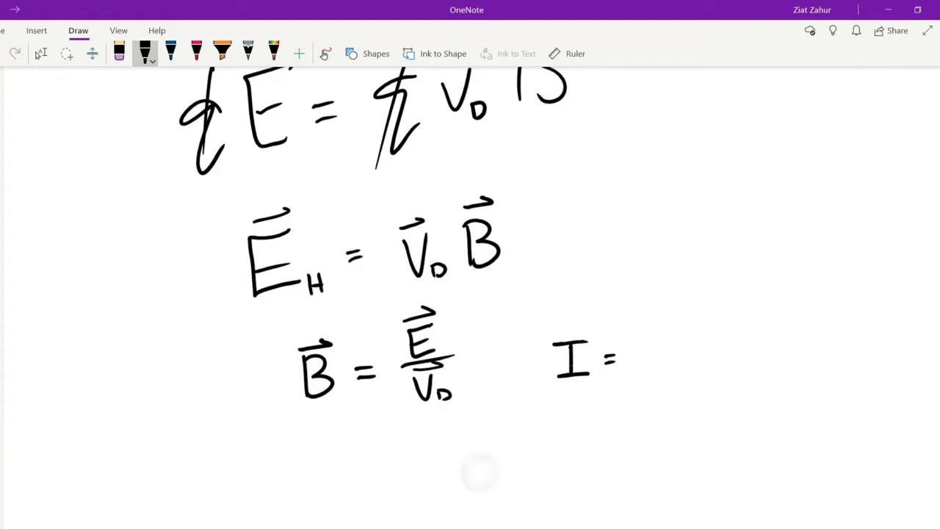
- Draw an ammeter as a circled A on the circuit wire just below the battery
scroll(478, 472, "up", 1)
scroll(478, 472, "down", 2)
scroll(397, 446, "down", 5)
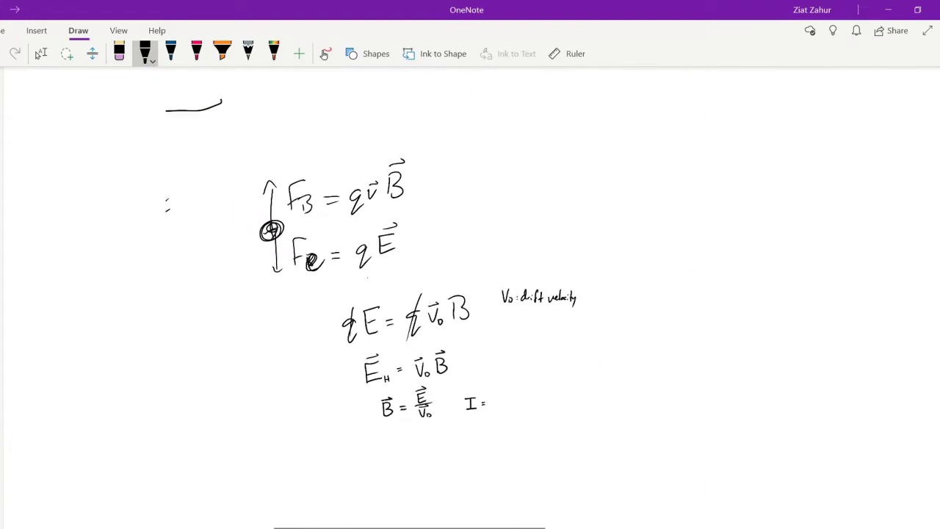
left_click(263, 463)
scroll(263, 463, "down", 5)
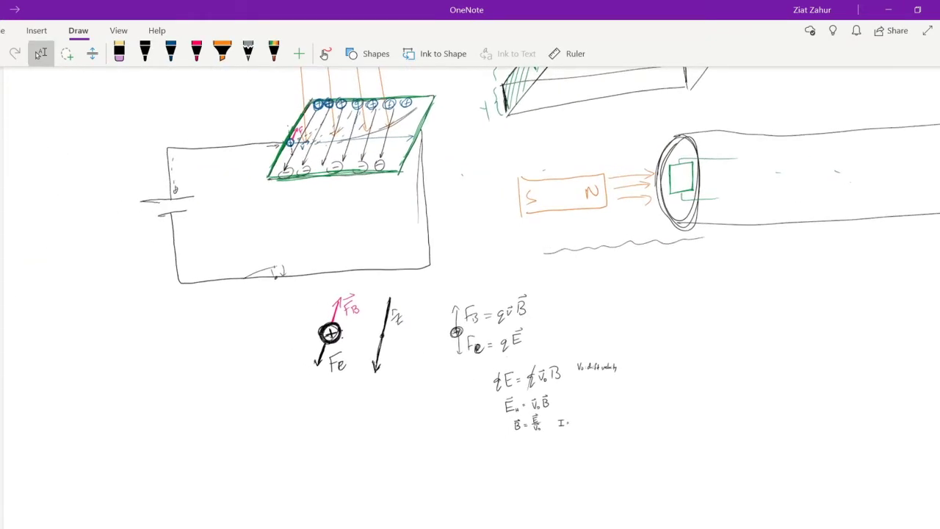
left_click(145, 51)
left_click_drag(170, 223, 175, 244)
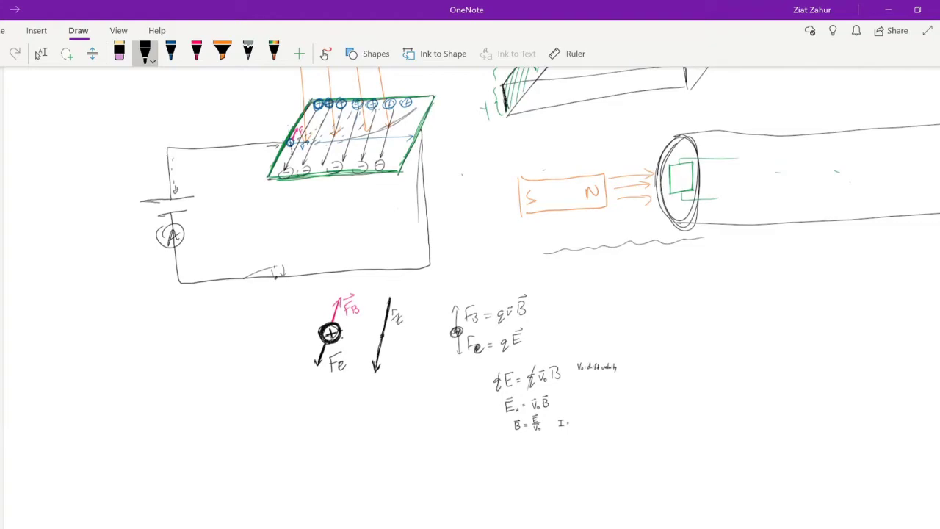
- Complete the current equation beside the B equation as I = nqA vD, with a vector arrow over v
scroll(579, 480, "down", 2)
scroll(447, 364, "up", 5)
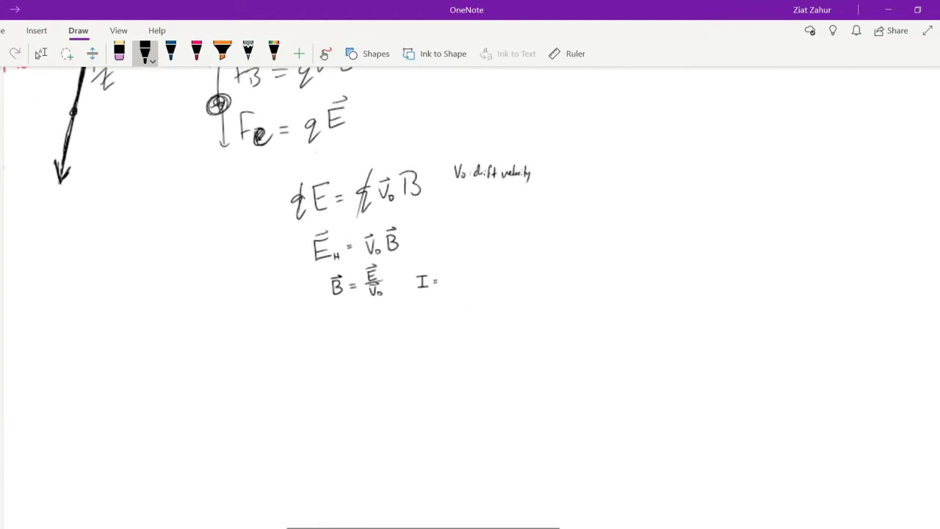
left_click(41, 53)
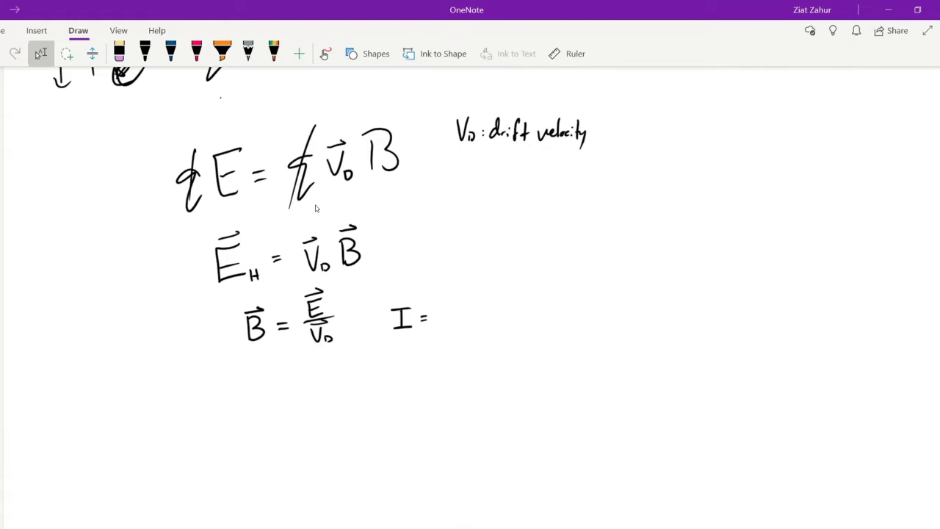
left_click(145, 53)
left_click_drag(444, 325, 462, 325)
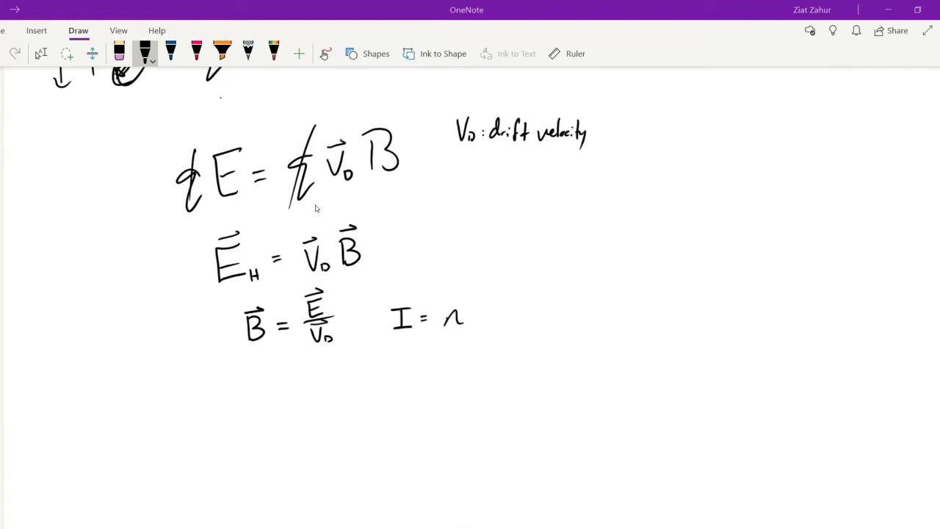
mouse_move(488, 312)
left_mouse_down()
mouse_move(528, 330)
mouse_move(529, 310)
mouse_move(557, 309)
mouse_move(555, 331)
mouse_move(555, 301)
left_mouse_up()
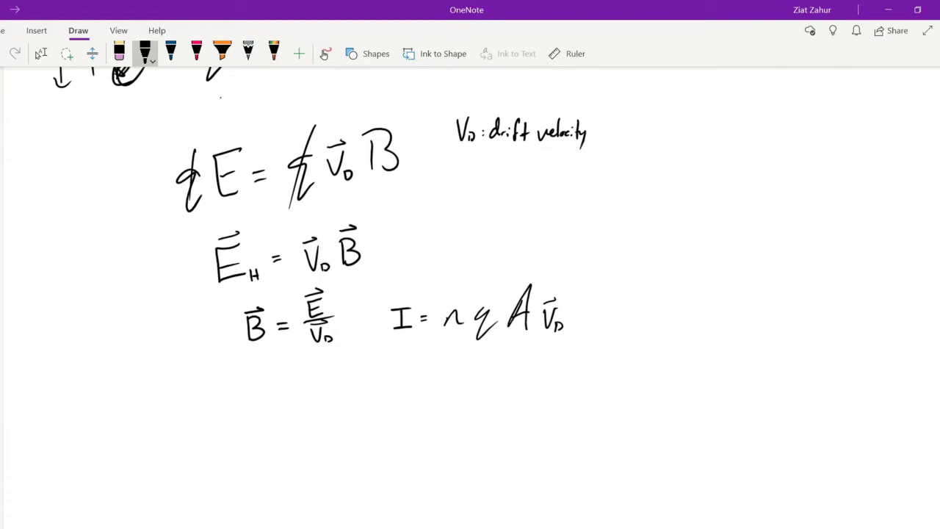
- Write the label "magnetic field sensor" along the upper edge of the long cylinder in black ink
scroll(470, 297, "up", 5)
scroll(470, 297, "right", 5)
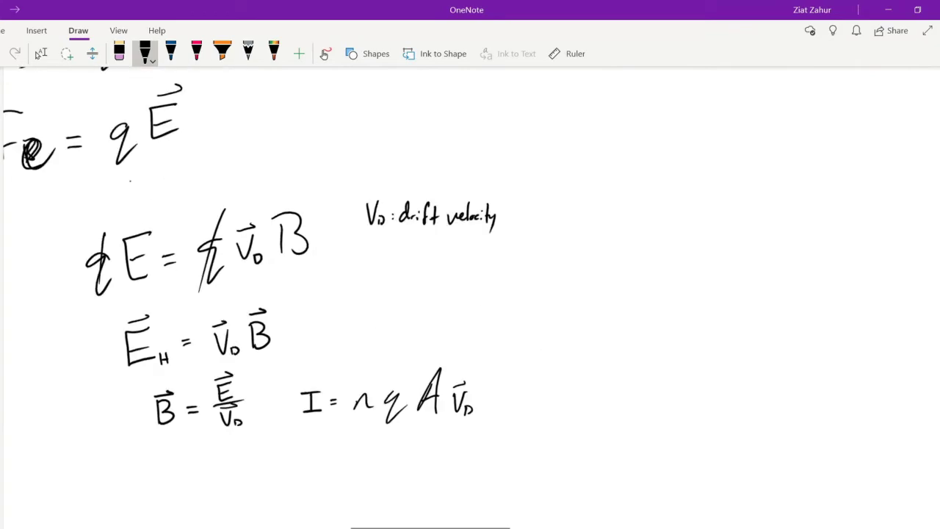
scroll(470, 297, "left", 2)
scroll(470, 297, "down", 1)
scroll(470, 294, "down", 6)
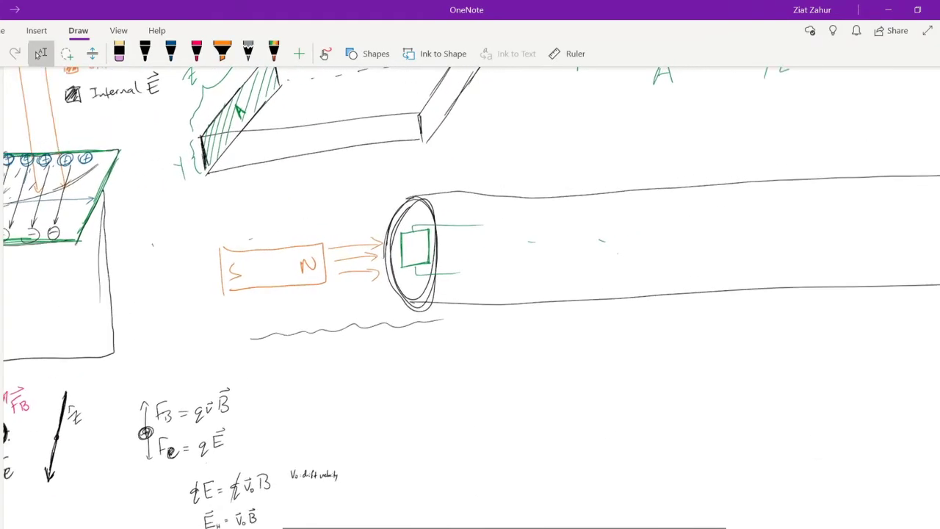
left_click(144, 54)
mouse_move(520, 188)
left_mouse_down()
mouse_move(575, 176)
mouse_move(600, 156)
mouse_move(626, 170)
left_mouse_up()
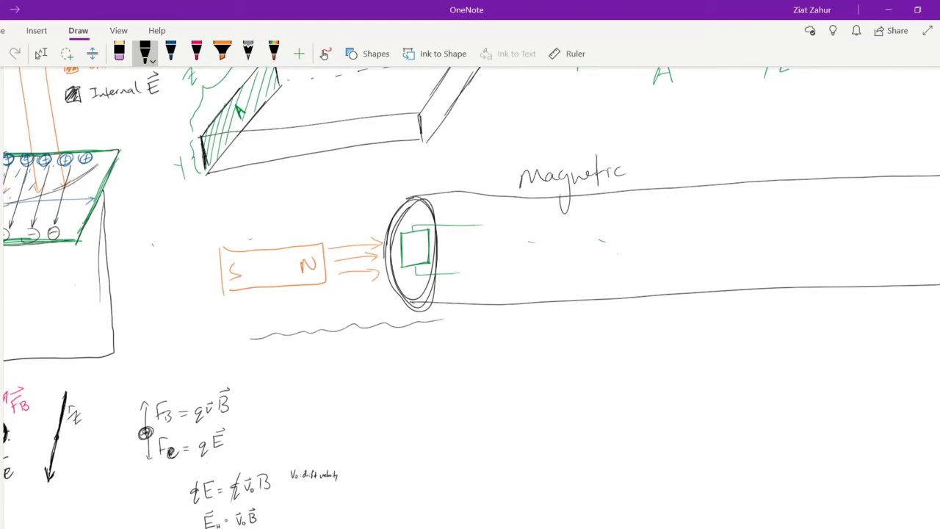
mouse_move(661, 141)
left_mouse_down()
mouse_move(654, 167)
mouse_move(674, 169)
mouse_move(690, 147)
mouse_move(734, 174)
mouse_move(788, 170)
mouse_move(807, 157)
left_mouse_up()
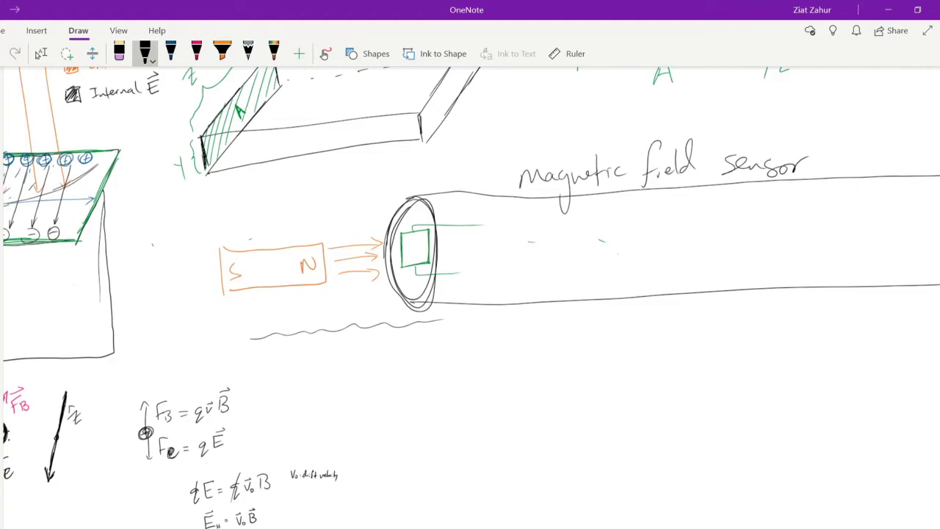
- Write "VH =" in large black ink below the sensor cylinder, with I B as the numerator
scroll(526, 288, "down", 5)
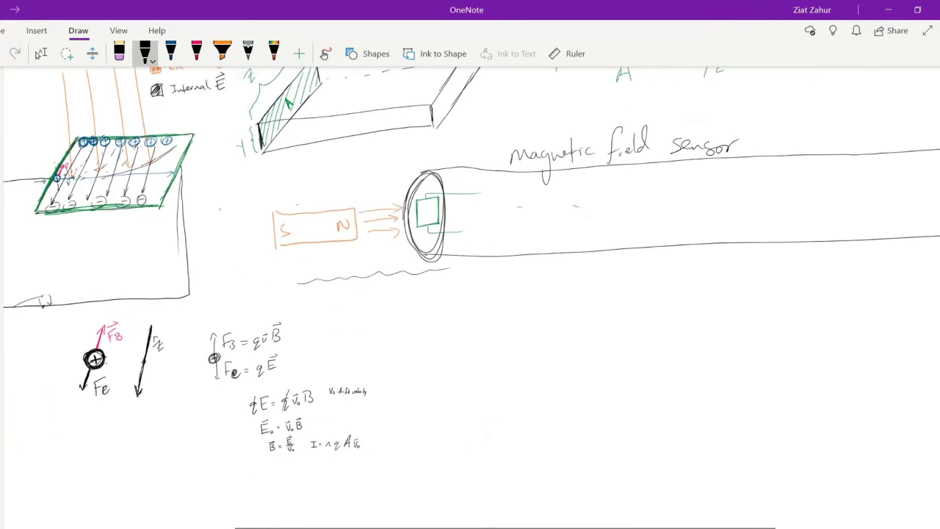
left_click(41, 53)
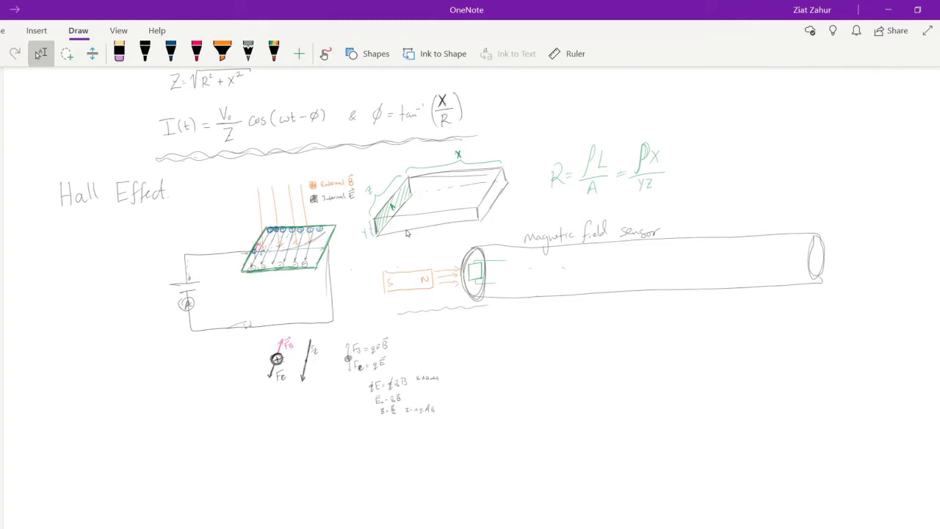
left_click(144, 54)
mouse_move(556, 371)
left_mouse_down()
mouse_move(572, 369)
mouse_move(580, 406)
left_mouse_up()
left_click_drag(585, 393, 586, 414)
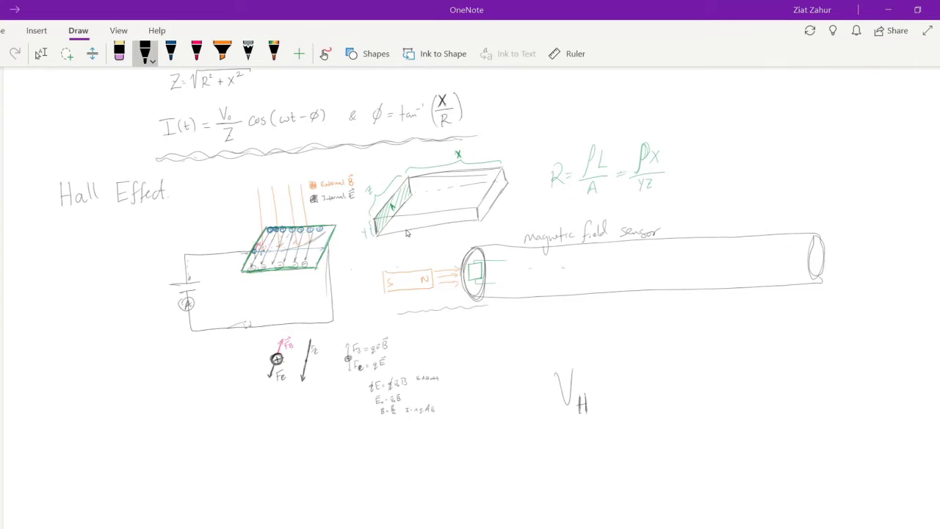
left_click_drag(604, 383, 618, 390)
mouse_move(655, 361)
left_mouse_down()
mouse_move(655, 376)
mouse_move(667, 378)
left_mouse_up()
left_click_drag(681, 352, 685, 375)
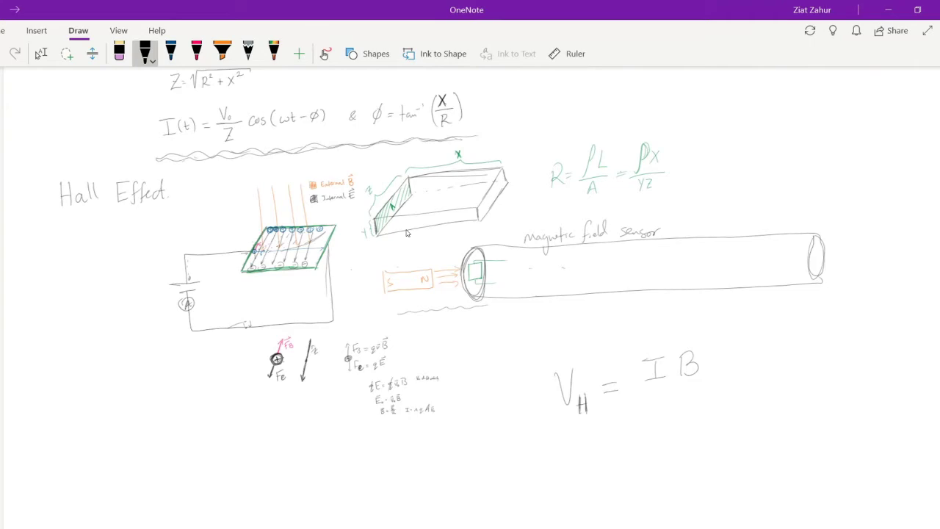
- Draw the fraction bar under I B and write the denominator nqd in the VH equation
left_click_drag(642, 389, 709, 384)
left_click_drag(650, 403, 647, 412)
key("super+a")
left_click(580, 473)
left_click_drag(669, 404, 668, 422)
mouse_move(690, 402)
left_mouse_down()
mouse_move(691, 388)
mouse_move(696, 415)
left_mouse_up()
scroll(407, 233, "up", 5)
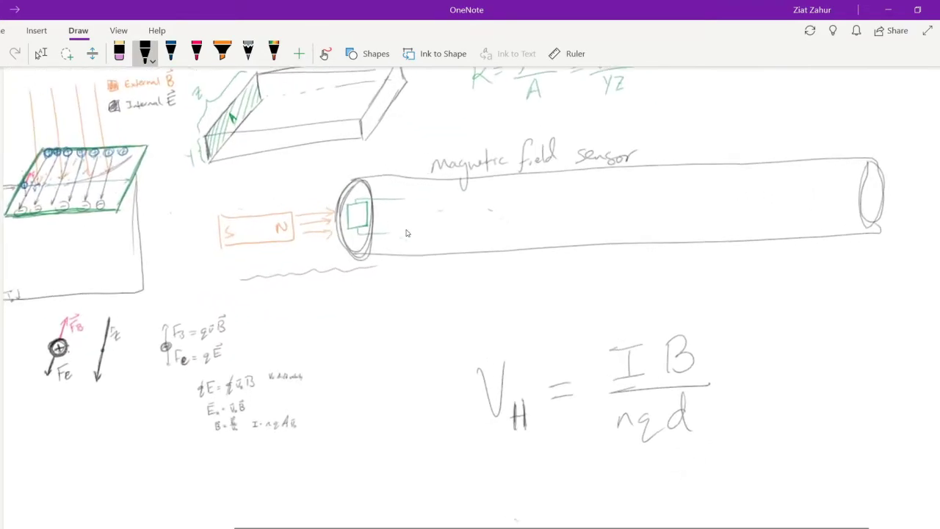
key("Escape")
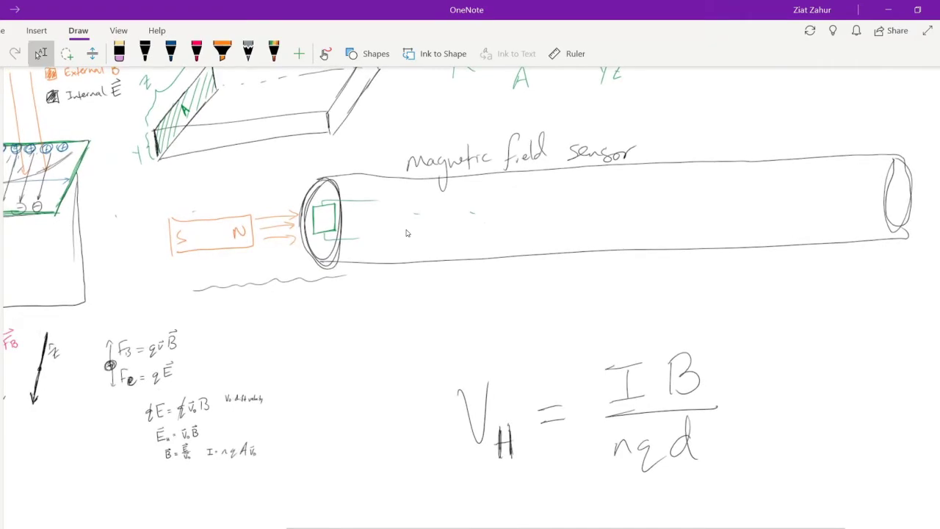
- Write d = y beside the VH equation and mark the slab's thickness with a brace labelled d
scroll(406, 233, "down", 3)
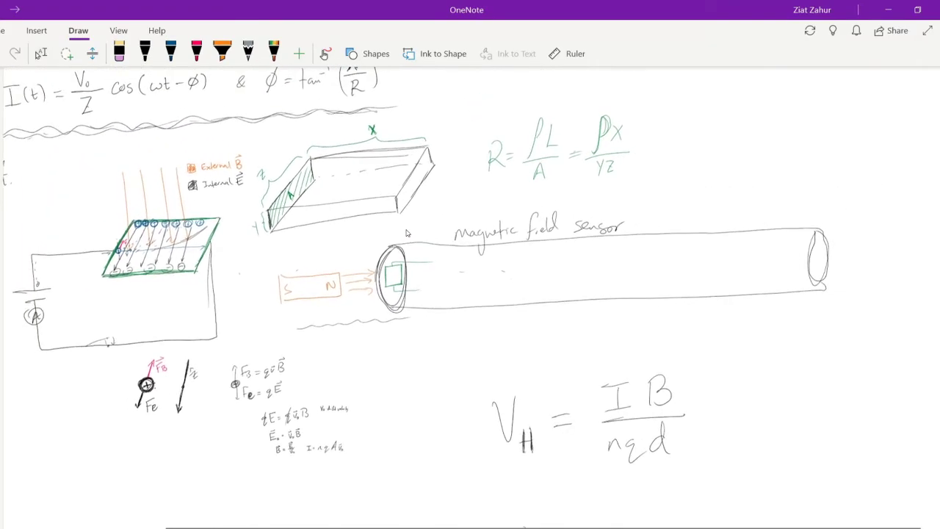
left_click_drag(794, 395, 792, 415)
left_click_drag(800, 399, 810, 403)
mouse_move(819, 391)
left_mouse_down()
mouse_move(829, 394)
mouse_move(822, 433)
left_mouse_up()
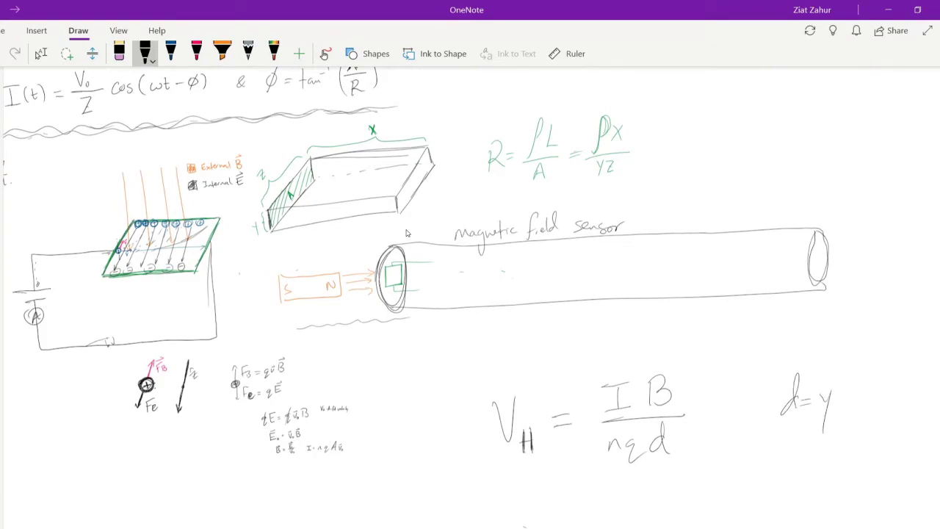
left_click_drag(438, 143, 438, 165)
left_click_drag(448, 151, 449, 158)
- Extend the d = y note with "= thickness"
left_click_drag(844, 403, 853, 401)
left_click_drag(845, 410, 854, 409)
mouse_move(863, 386)
left_mouse_down()
mouse_move(863, 412)
mouse_move(909, 408)
left_mouse_up()
left_click_drag(911, 404, 915, 407)
mouse_move(920, 401)
left_mouse_down()
mouse_move(922, 409)
mouse_move(893, 410)
mouse_move(901, 404)
left_mouse_up()
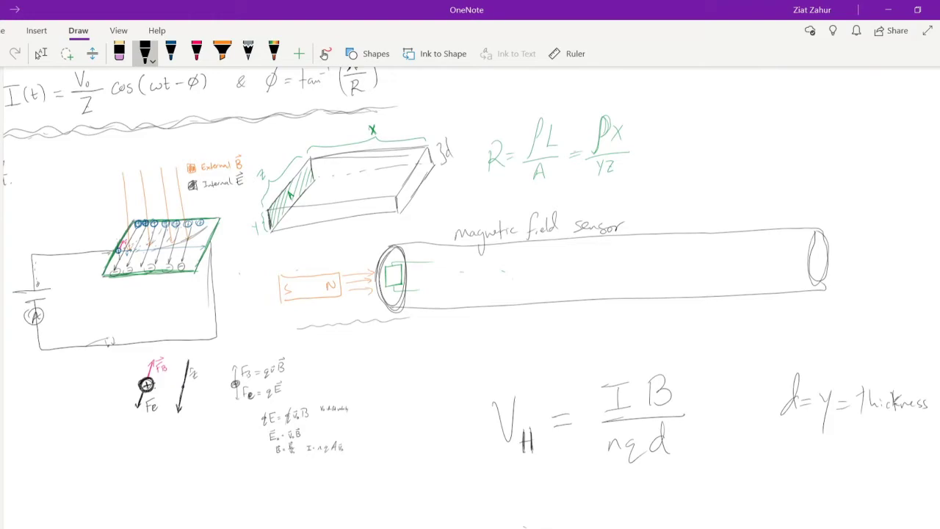
- Draw a long wavy divider line beneath the force equations and the VH formula
scroll(470, 293, "down", 3)
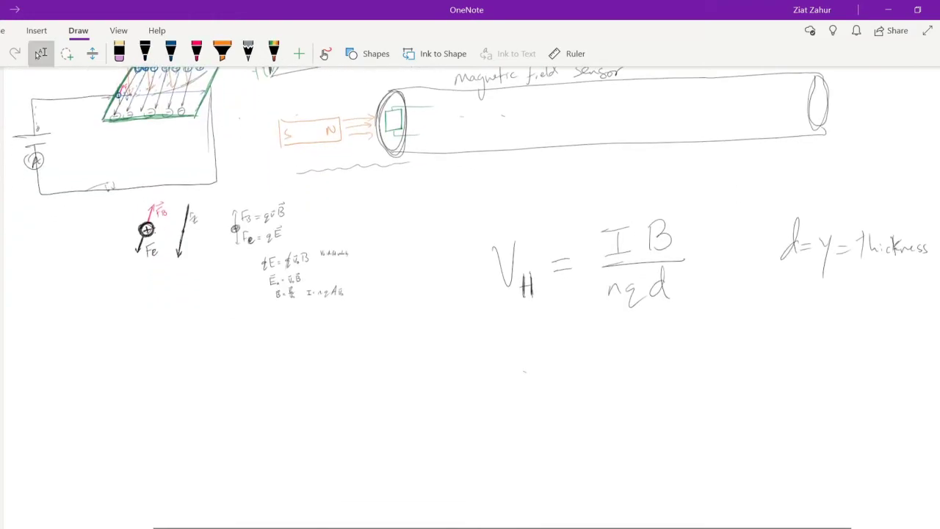
left_click(145, 54)
mouse_move(62, 367)
left_mouse_down()
mouse_move(68, 388)
mouse_move(525, 345)
mouse_move(650, 317)
left_mouse_up()
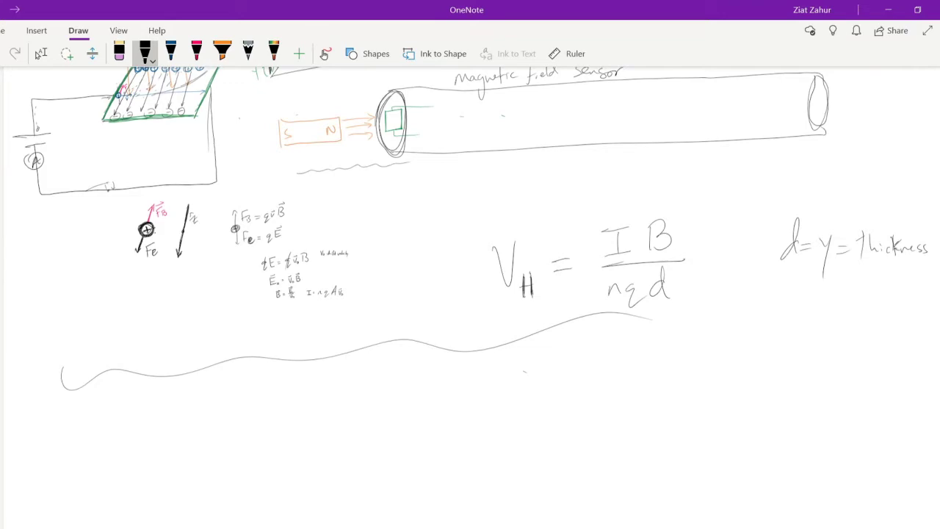
- Write the note "Download U8 review" below the wavy divider line
mouse_move(283, 394)
left_mouse_down()
mouse_move(285, 430)
mouse_move(294, 392)
mouse_move(280, 432)
left_mouse_up()
left_click_drag(318, 411, 354, 416)
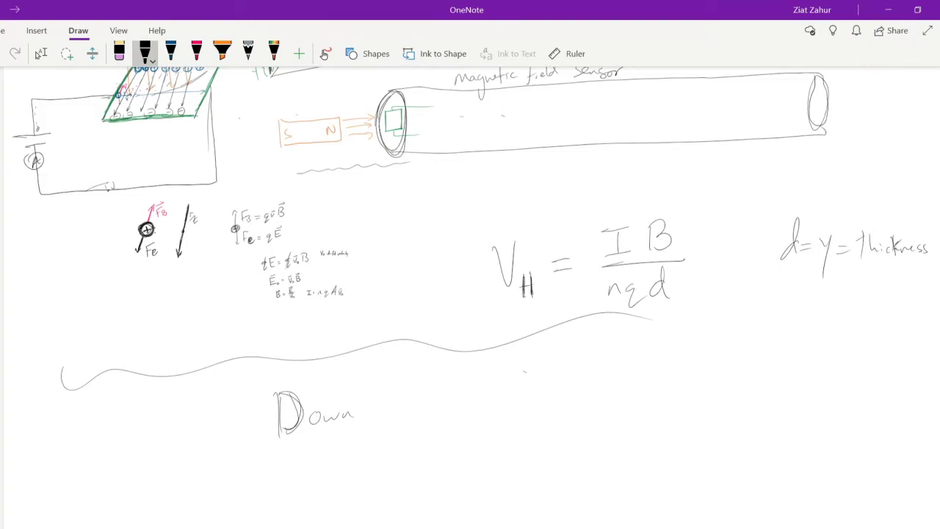
left_click_drag(357, 384, 355, 418)
left_click_drag(367, 409, 379, 416)
mouse_move(382, 410)
left_mouse_down()
mouse_move(394, 414)
mouse_move(406, 367)
left_mouse_up()
left_click_drag(461, 380, 479, 381)
left_click_drag(495, 376, 473, 405)
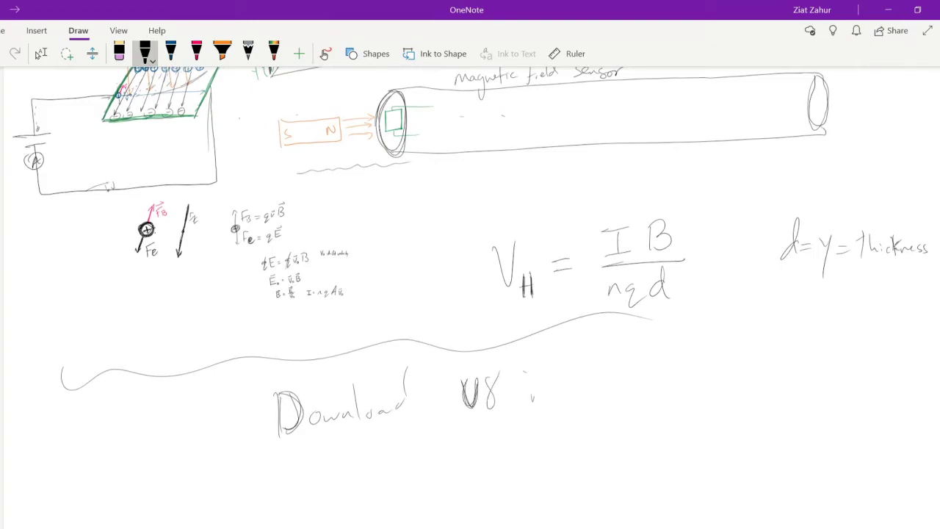
left_click_drag(533, 396, 555, 390)
left_click_drag(556, 388, 618, 377)
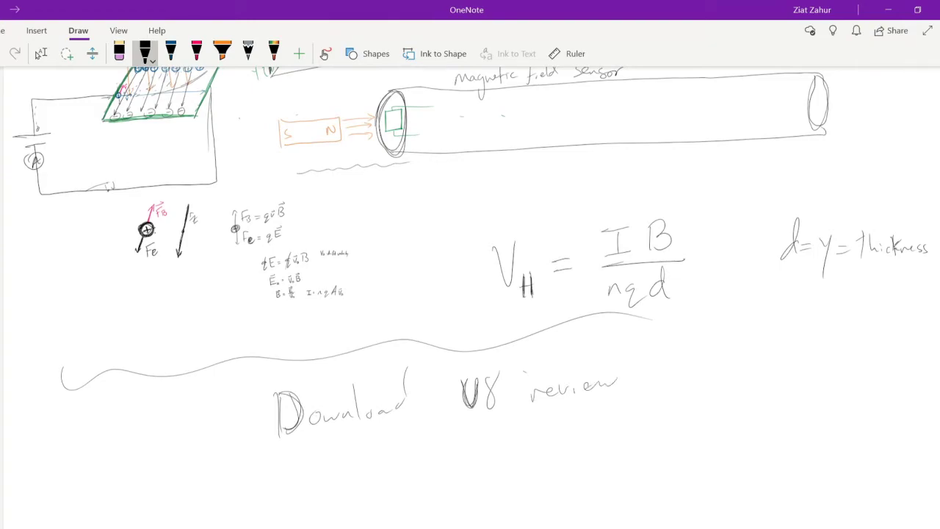
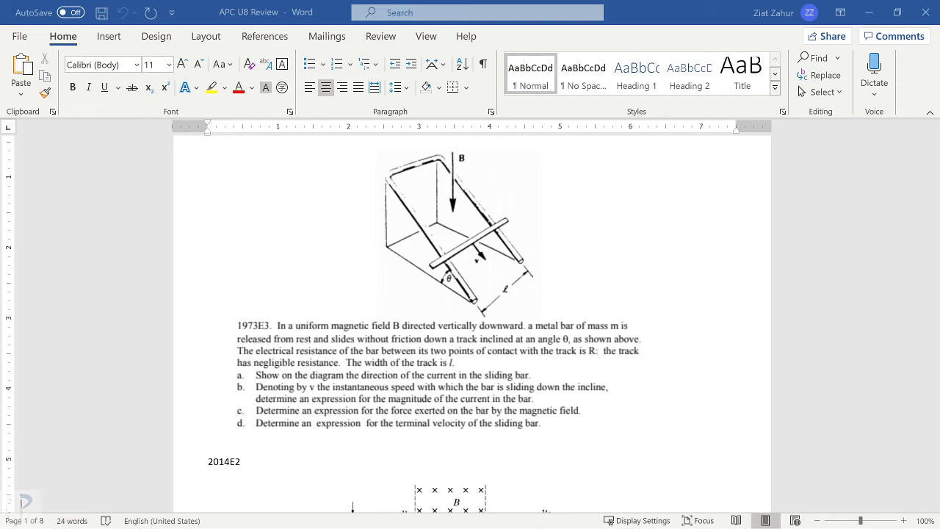
- Switch to the OneNote notes and draw a blue bar across the inclined rails with an arrow pointing down the slope
key("alt+Tab")
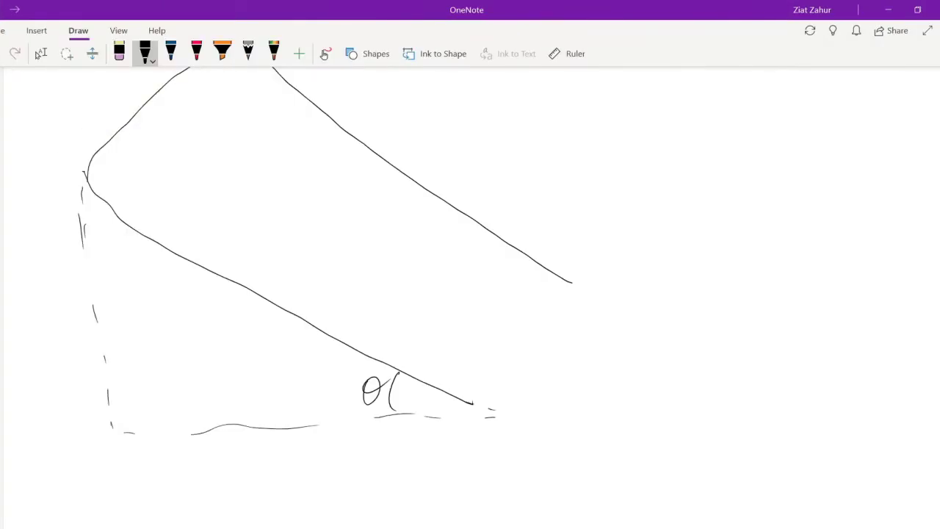
scroll(503, 461, "down", 2)
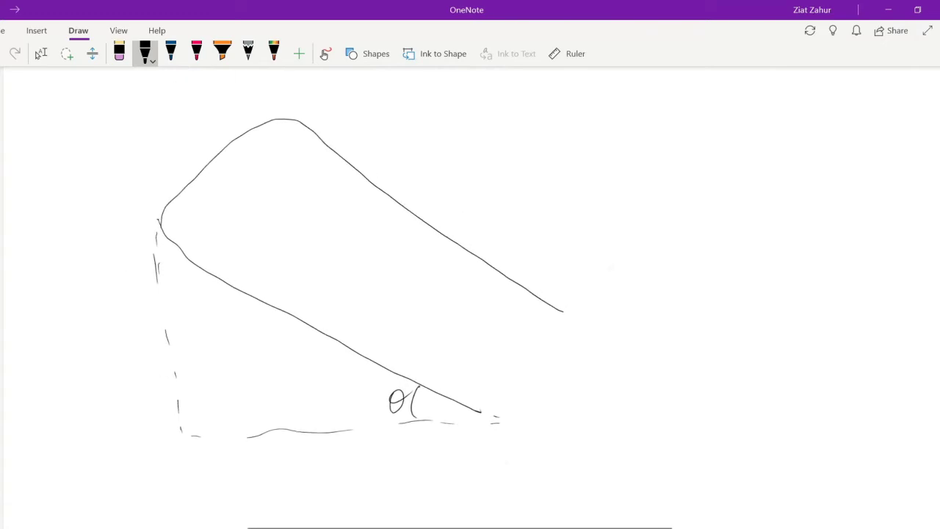
scroll(389, 331, "right", 1)
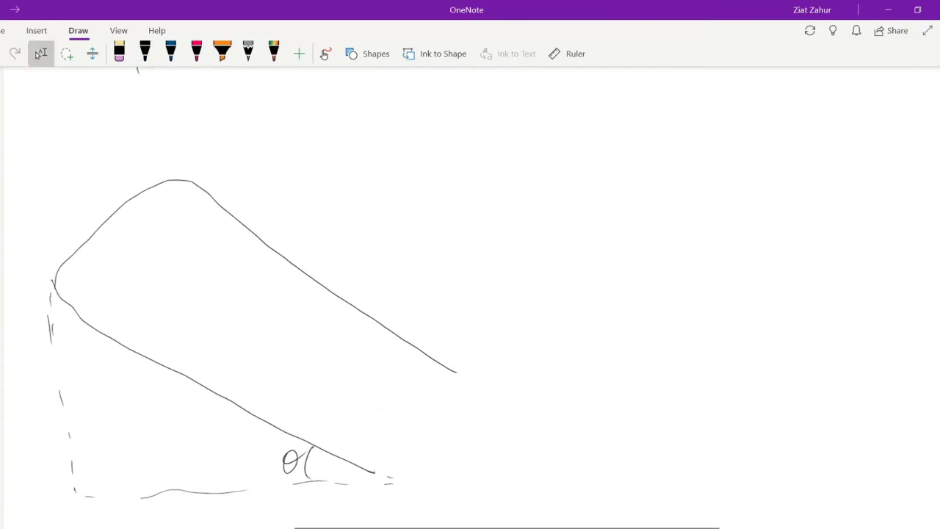
left_click(145, 53)
left_click(170, 53)
mouse_move(171, 383)
left_mouse_down()
mouse_move(292, 243)
mouse_move(285, 273)
mouse_move(190, 387)
mouse_move(175, 391)
left_mouse_up()
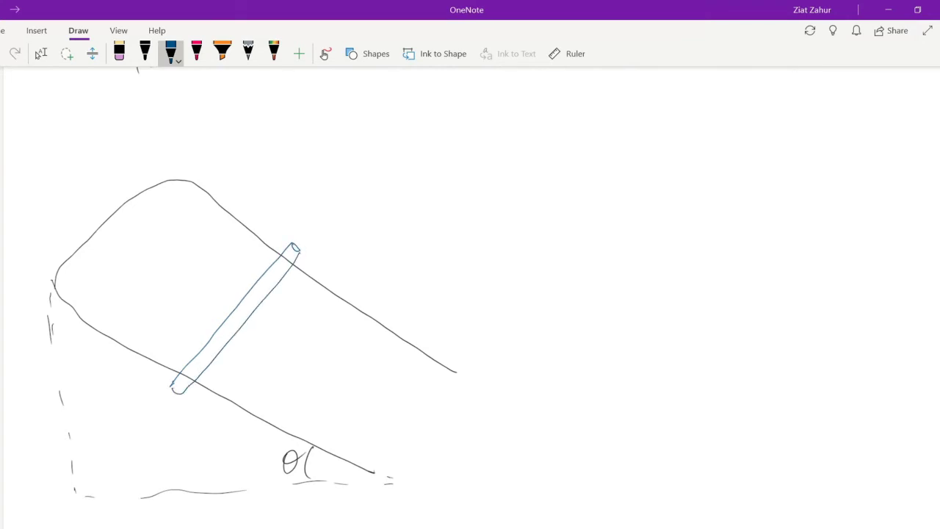
left_click_drag(266, 341, 301, 369)
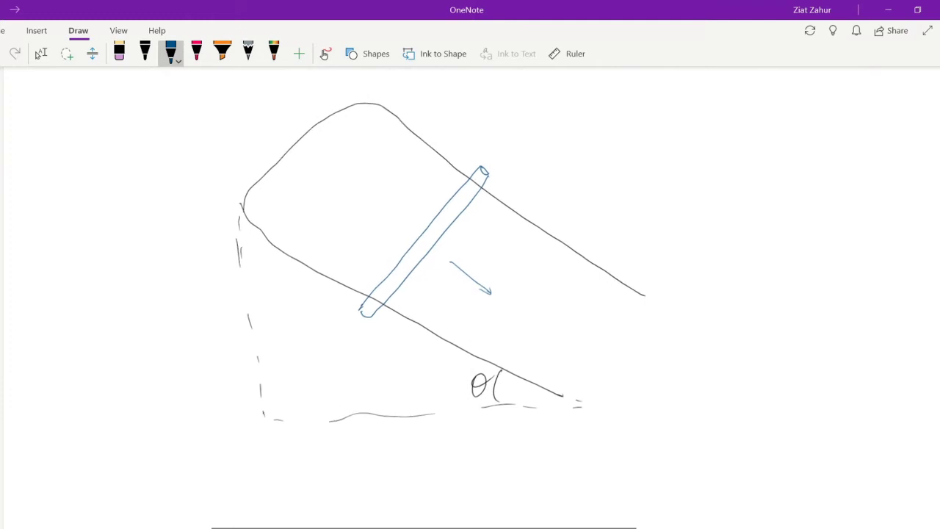
- Draw four orange vertical arrows pointing down onto the inclined track to show the magnetic field
left_click(40, 54)
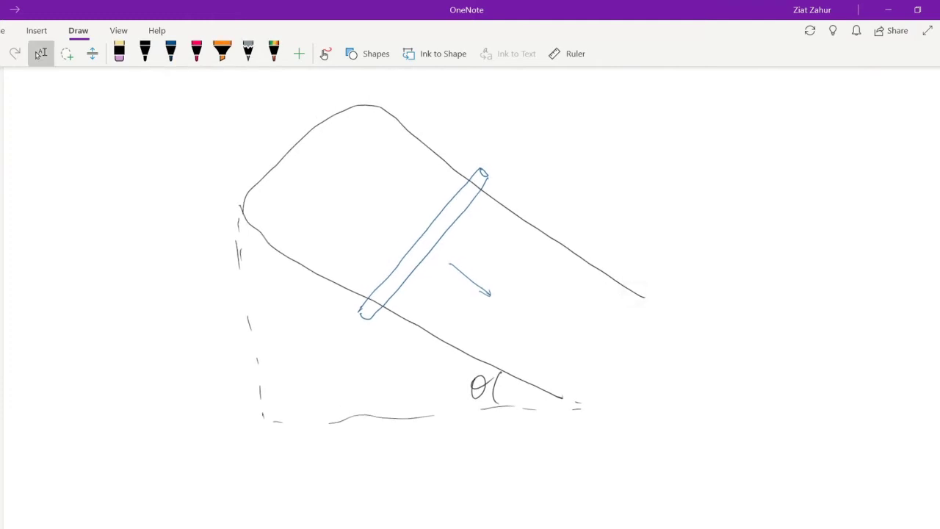
left_click(196, 54)
left_click(196, 54)
left_click(229, 138)
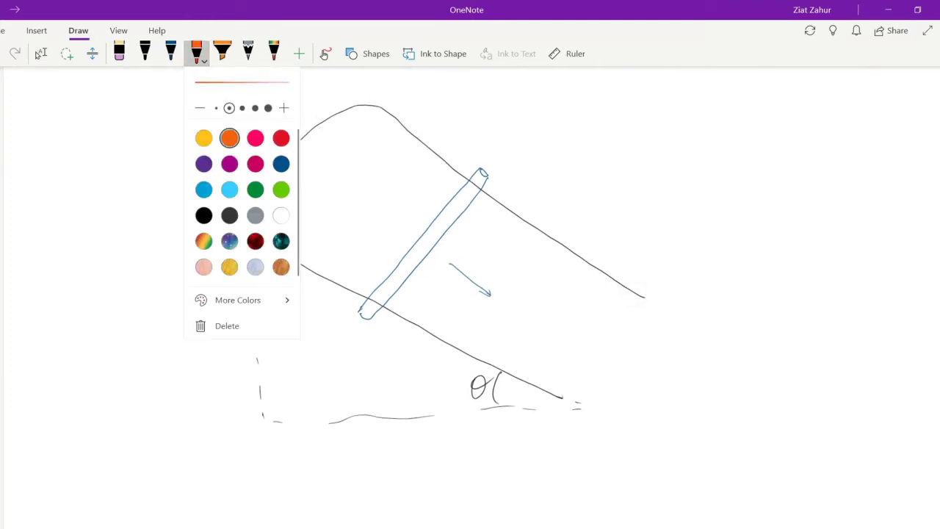
left_click(451, 465)
scroll(451, 465, "down", 2)
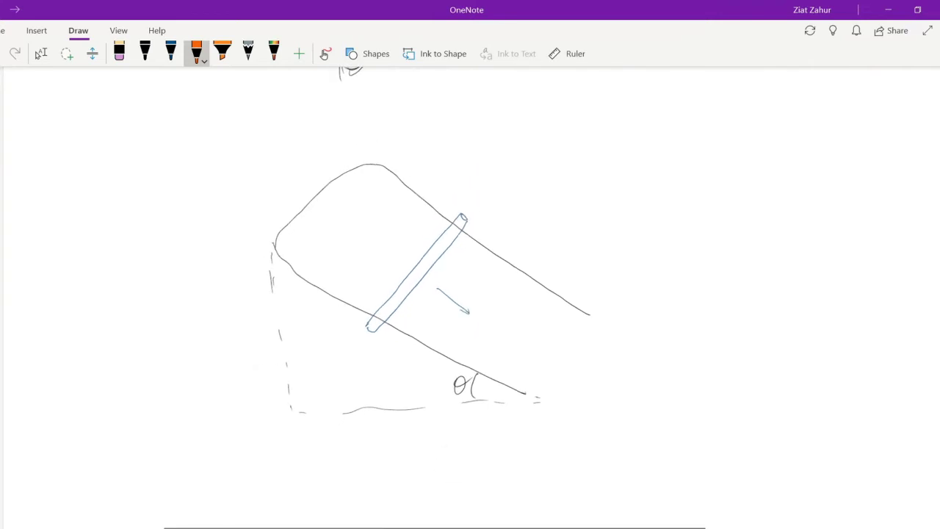
left_click(41, 53)
left_click(196, 53)
mouse_move(302, 154)
left_mouse_down()
mouse_move(308, 257)
mouse_move(314, 245)
left_mouse_up()
mouse_move(336, 144)
left_mouse_down()
mouse_move(341, 236)
mouse_move(348, 233)
left_mouse_up()
left_click_drag(365, 135, 373, 231)
mouse_move(403, 131)
left_mouse_down()
mouse_move(409, 227)
mouse_move(414, 215)
left_mouse_up()
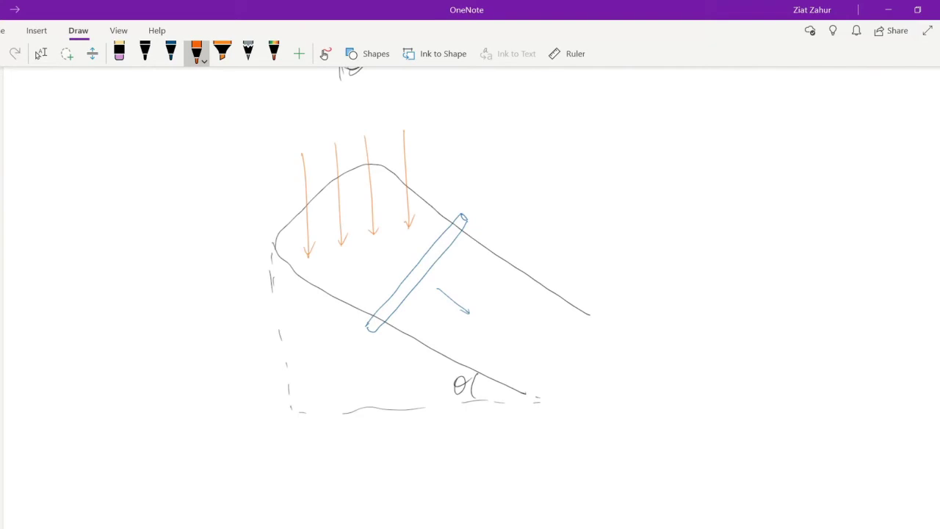
- Write the question "a) Find I in the bar" beside the incline sketch, with a vector arrow over the I
left_click(41, 53)
left_click(196, 53)
left_click_drag(588, 140, 598, 167)
left_click(145, 52)
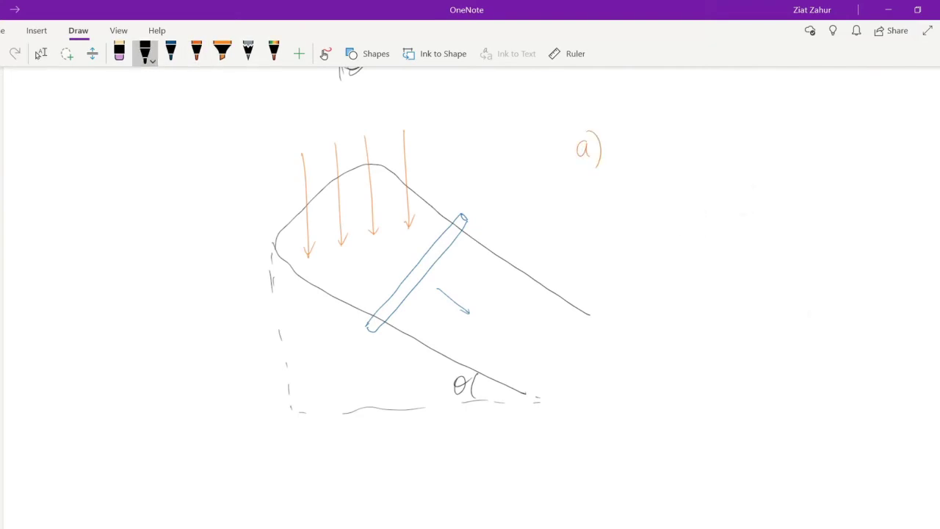
left_click_drag(586, 144, 597, 168)
mouse_move(622, 155)
left_mouse_down()
mouse_move(635, 134)
mouse_move(649, 156)
left_mouse_up()
left_click_drag(655, 150, 660, 157)
mouse_move(682, 136)
left_mouse_down()
mouse_move(694, 135)
mouse_move(691, 156)
left_mouse_up()
mouse_move(686, 158)
left_mouse_down()
mouse_move(701, 156)
mouse_move(698, 126)
mouse_move(724, 155)
mouse_move(737, 154)
left_mouse_up()
mouse_move(759, 128)
left_mouse_down()
mouse_move(759, 153)
mouse_move(767, 138)
left_mouse_up()
mouse_move(768, 130)
left_mouse_down()
mouse_move(780, 152)
mouse_move(792, 153)
left_mouse_up()
mouse_move(803, 130)
left_mouse_down()
mouse_move(809, 149)
mouse_move(834, 139)
left_mouse_up()
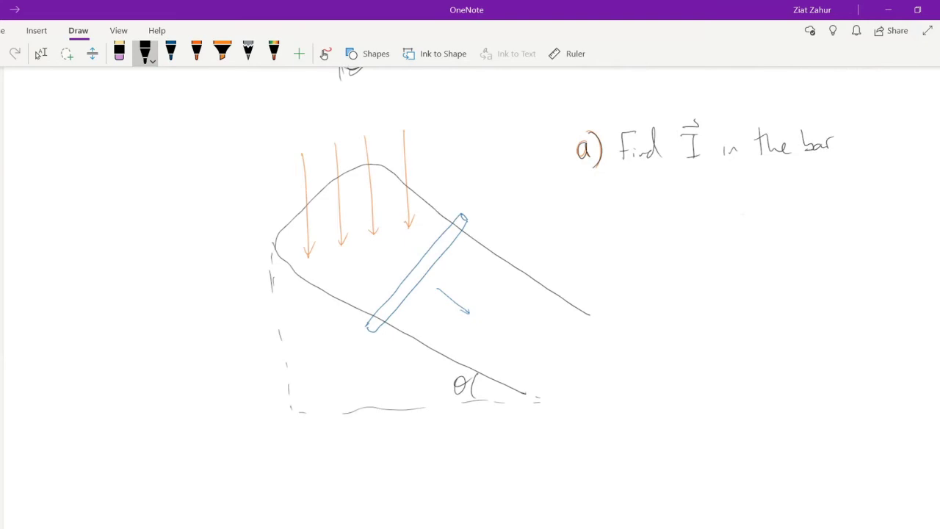
- Label the incline sketch with the problem number 1973E3
mouse_move(136, 166)
left_mouse_down()
mouse_move(136, 199)
mouse_move(168, 193)
left_mouse_up()
left_click_drag(181, 158, 187, 189)
mouse_move(203, 157)
left_mouse_down()
mouse_move(213, 157)
mouse_move(219, 185)
left_mouse_up()
mouse_move(206, 173)
left_mouse_down()
mouse_move(236, 175)
mouse_move(228, 186)
left_mouse_up()
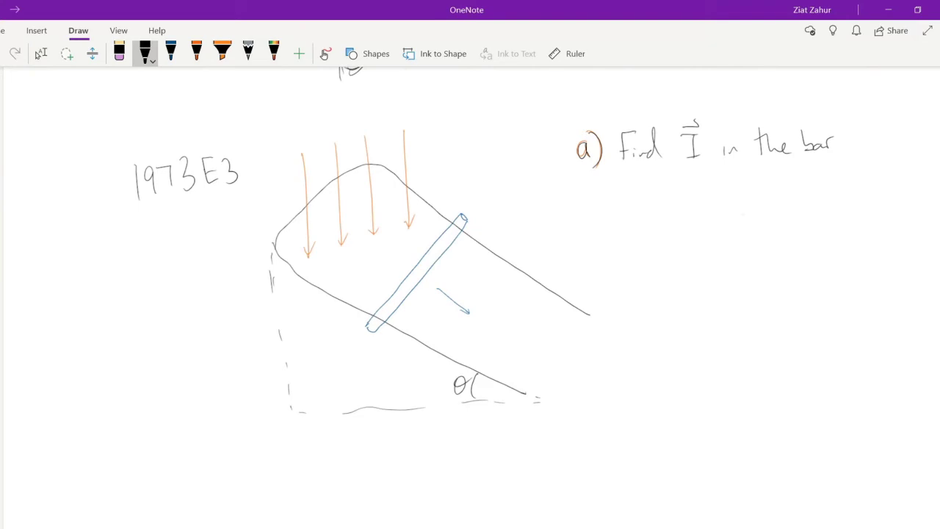
- Sketch a top view of the open rails below the incline, with a blue bar across them and a velocity arrow labelled V
scroll(470, 294, "down", 3)
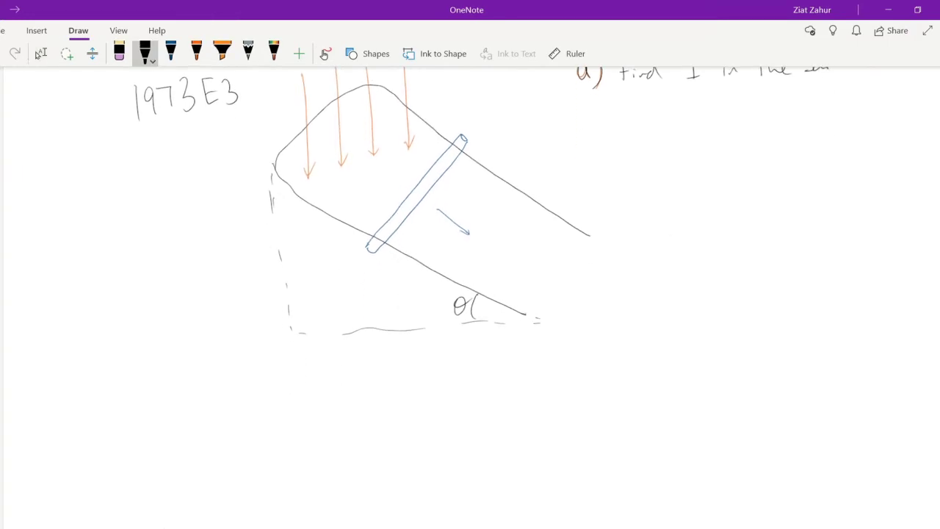
mouse_move(687, 375)
left_mouse_down()
mouse_move(550, 438)
mouse_move(723, 482)
left_mouse_up()
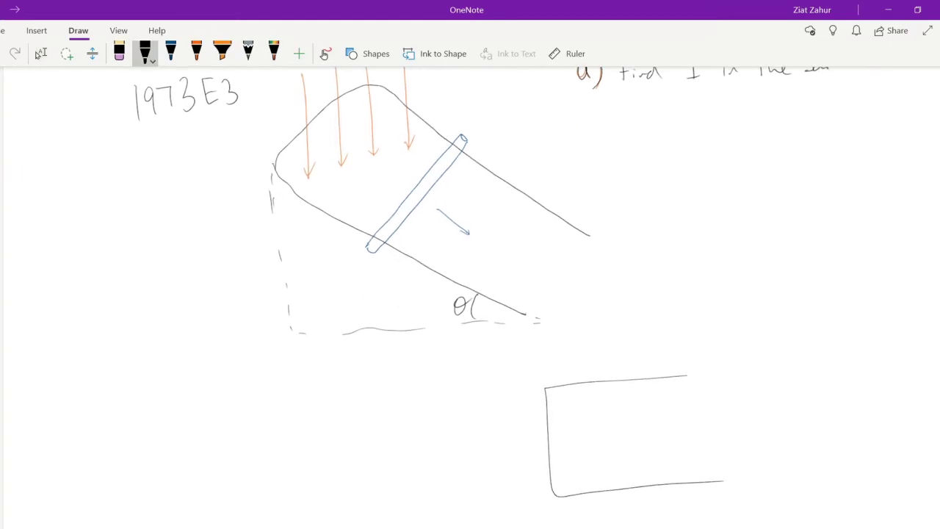
left_click(170, 53)
mouse_move(630, 360)
left_mouse_down()
mouse_move(646, 502)
mouse_move(655, 468)
mouse_move(644, 376)
mouse_move(632, 357)
left_mouse_up()
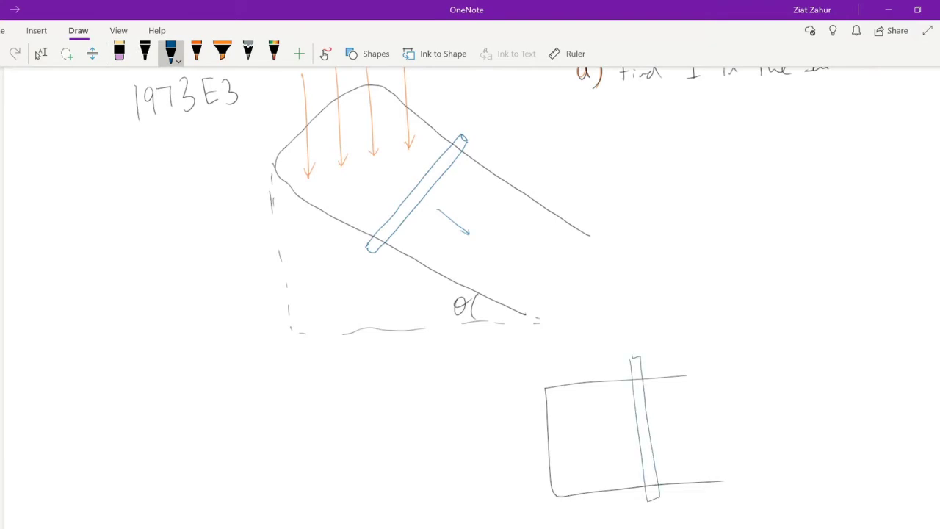
mouse_move(642, 420)
left_mouse_down()
mouse_move(680, 418)
mouse_move(678, 425)
left_mouse_up()
left_click_drag(661, 395, 674, 393)
- Fill the loop in the top view with six blue circled crosses for the field into the page
mouse_move(564, 396)
left_mouse_down()
mouse_move(555, 401)
mouse_move(564, 398)
mouse_move(565, 409)
left_mouse_up()
mouse_move(566, 398)
left_mouse_down()
mouse_move(555, 410)
mouse_move(592, 392)
left_mouse_up()
mouse_move(588, 395)
left_mouse_down()
mouse_move(599, 405)
mouse_move(564, 429)
left_mouse_up()
mouse_move(558, 435)
left_mouse_down()
mouse_move(572, 448)
mouse_move(560, 449)
left_mouse_up()
left_click_drag(600, 426, 599, 426)
mouse_move(595, 430)
left_mouse_down()
mouse_move(606, 439)
mouse_move(572, 462)
mouse_move(579, 476)
left_mouse_up()
mouse_move(579, 465)
left_mouse_down()
mouse_move(568, 475)
mouse_move(601, 458)
left_mouse_up()
mouse_move(596, 463)
left_mouse_down()
mouse_move(608, 474)
mouse_move(599, 473)
left_mouse_up()
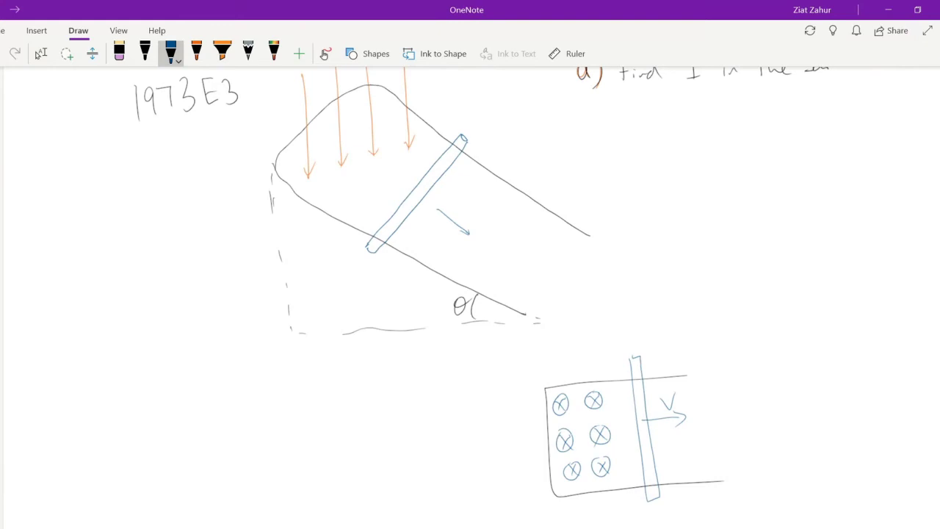
- Change the orange pen's color to pink and draw four circled dots along the bar inside the loop
left_click(196, 53)
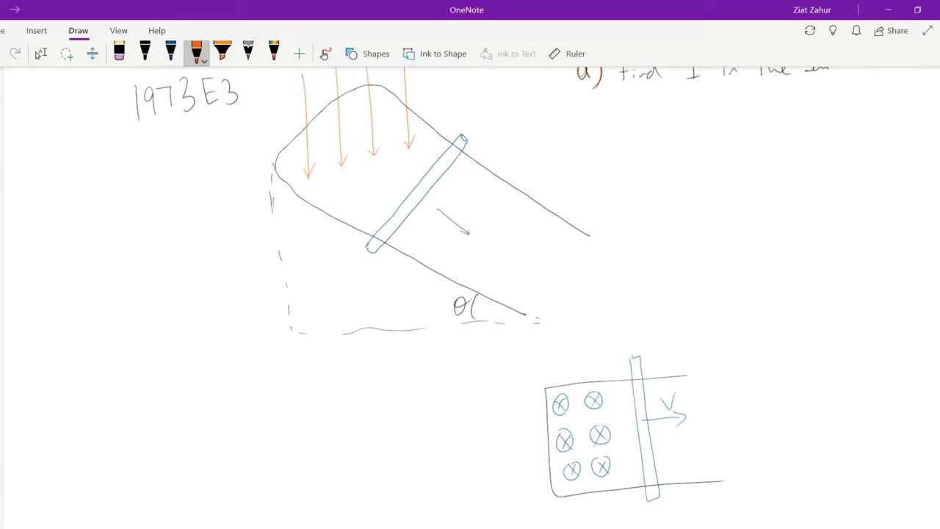
left_click(196, 51)
left_click(255, 138)
left_click(281, 138)
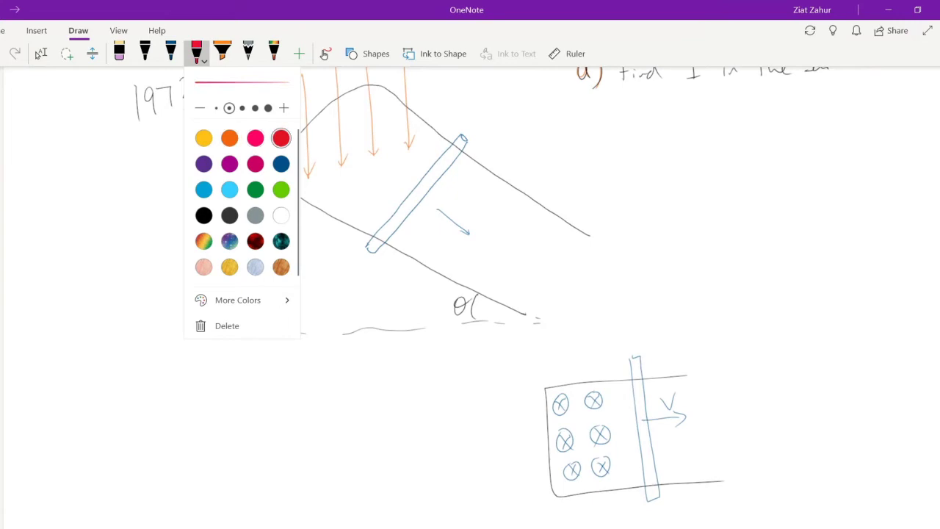
key("Escape")
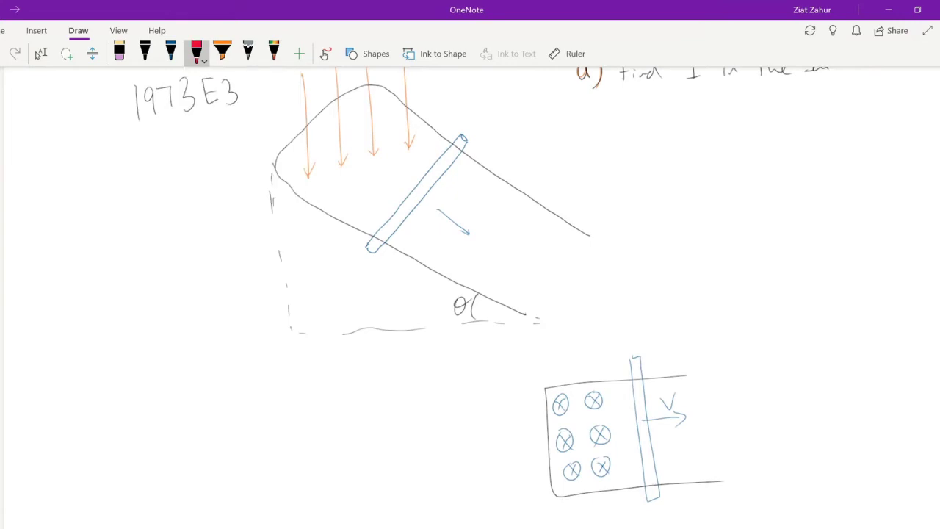
left_click(196, 53)
left_click(255, 139)
key("Escape")
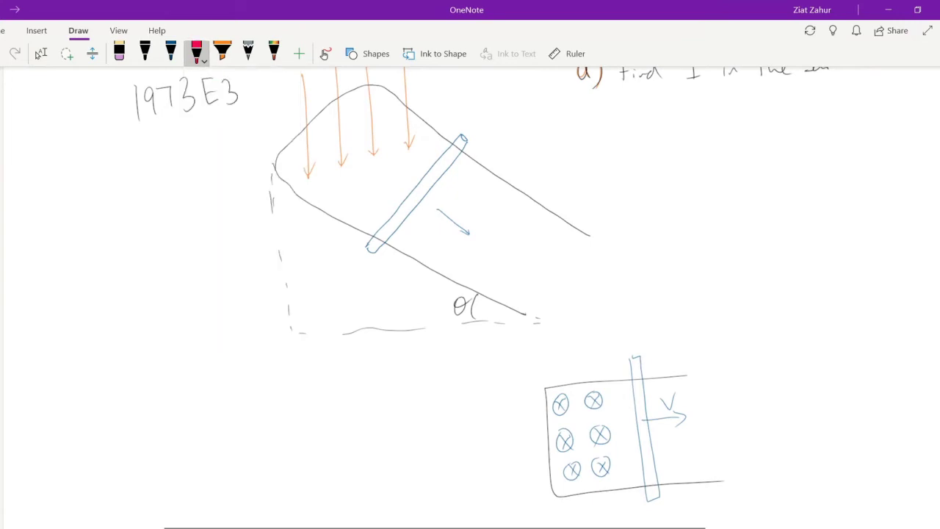
mouse_move(617, 388)
left_mouse_down()
mouse_move(617, 467)
mouse_move(624, 460)
left_mouse_up()
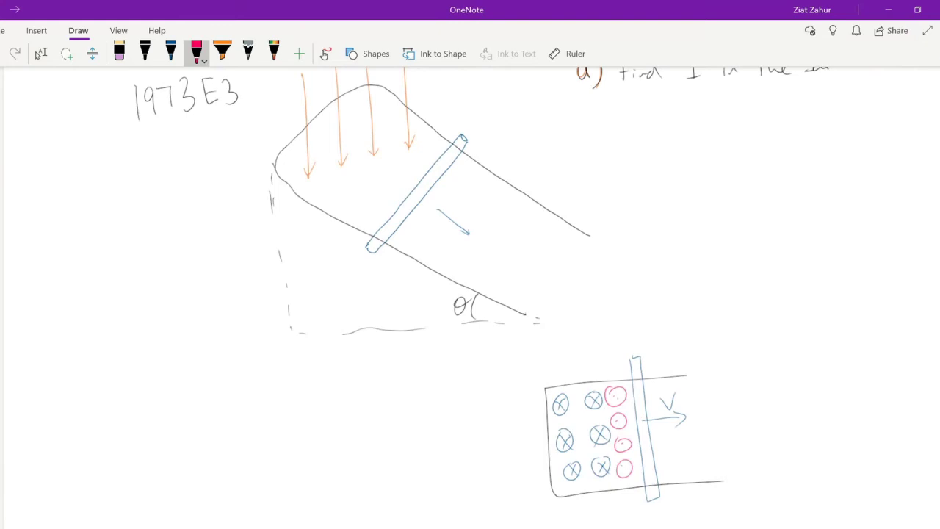
- Draw a bold pink current arrow up the bar in the top view, circled by field arrows with a circled cross outside the loop
scroll(470, 298, "down", 2)
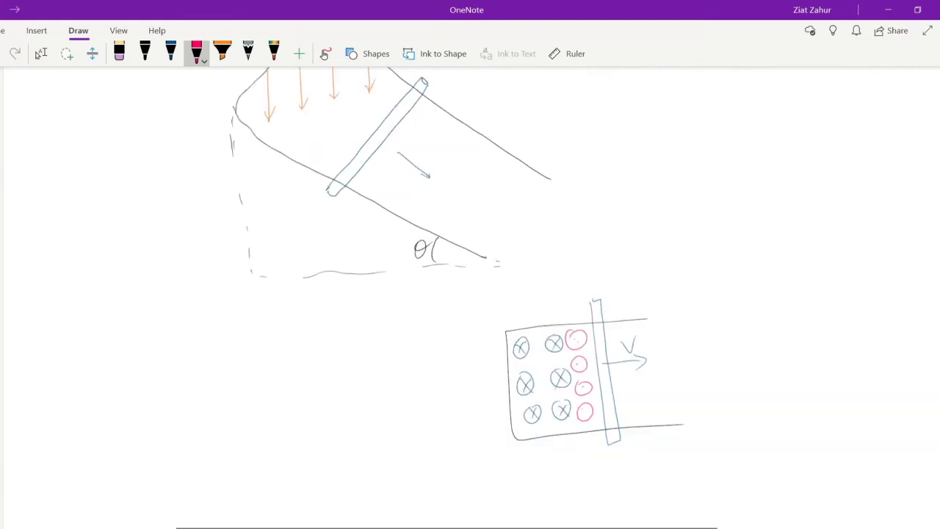
scroll(572, 308, "up", 5)
left_click(39, 54)
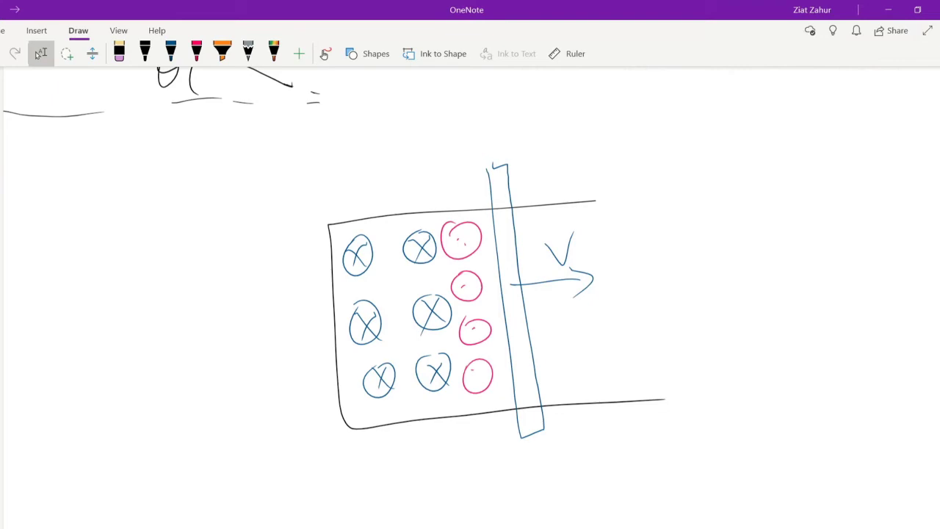
left_click(196, 53)
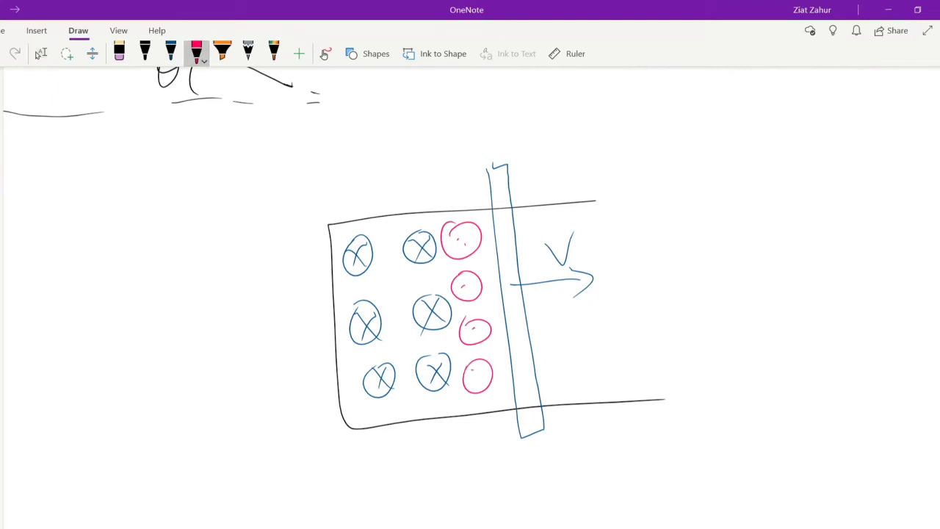
mouse_move(514, 320)
left_mouse_down()
mouse_move(510, 258)
mouse_move(519, 277)
left_mouse_up()
mouse_move(557, 307)
left_mouse_down()
mouse_move(535, 291)
mouse_move(488, 308)
mouse_move(491, 318)
left_mouse_up()
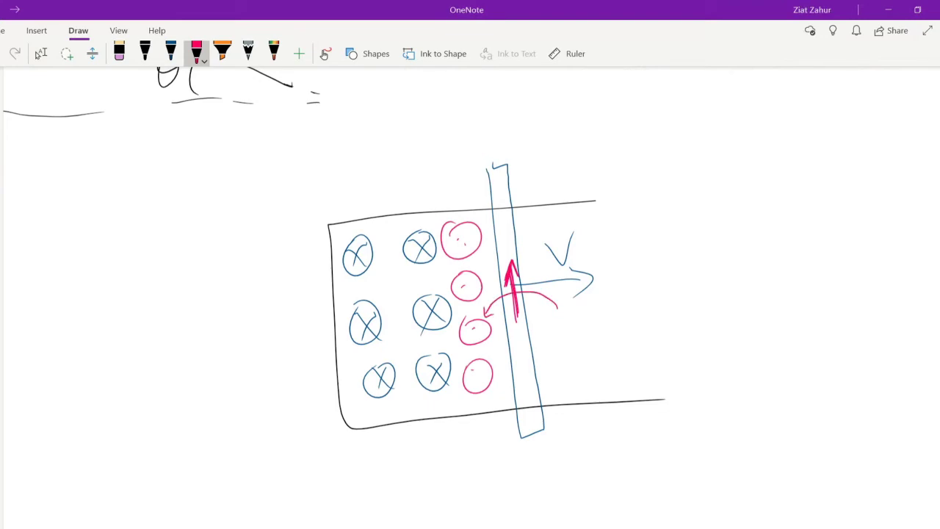
mouse_move(492, 321)
left_mouse_down()
mouse_move(530, 346)
mouse_move(556, 332)
mouse_move(555, 308)
mouse_move(560, 321)
left_mouse_up()
left_click_drag(561, 312, 552, 321)
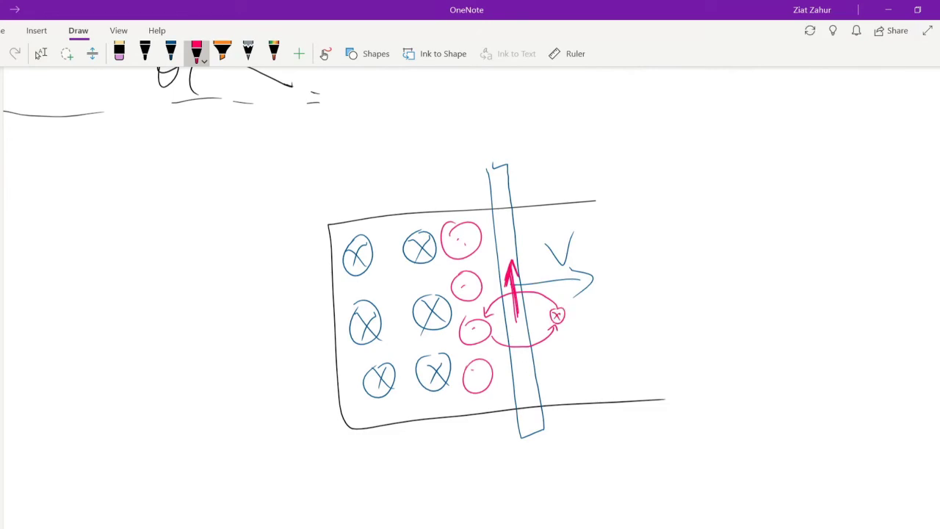
- Draw a pink current arrow labelled I along the bar in the incline sketch
scroll(499, 304, "down", 5)
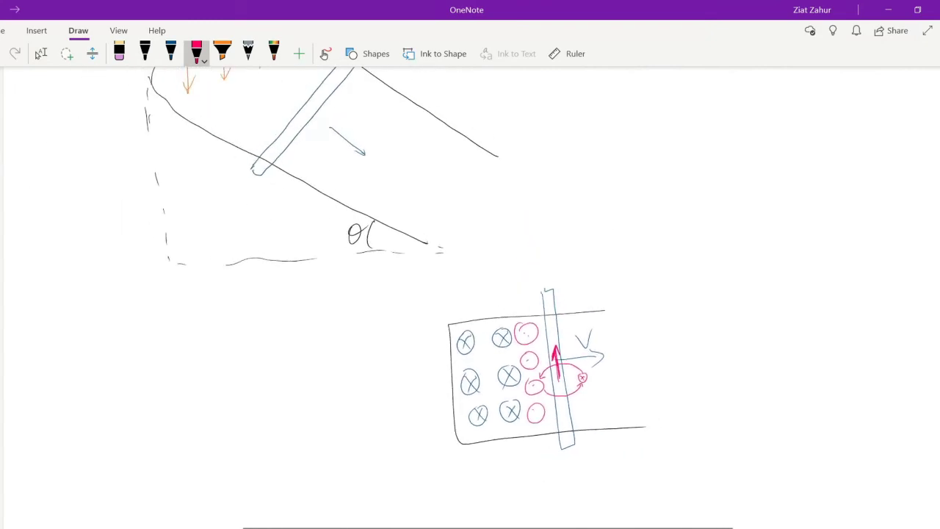
left_click(40, 54)
scroll(40, 53, "up", 5)
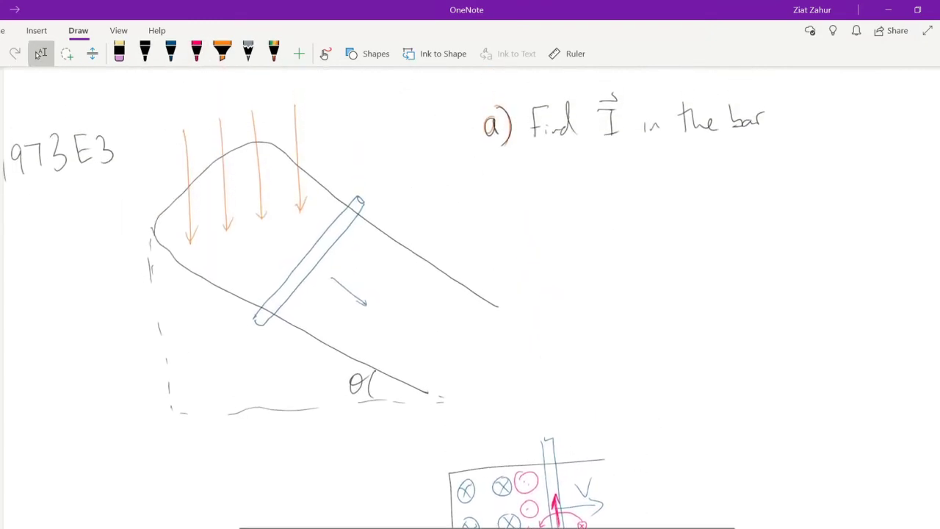
left_click(197, 53)
mouse_move(235, 328)
left_mouse_down()
mouse_move(269, 284)
mouse_move(268, 298)
left_mouse_up()
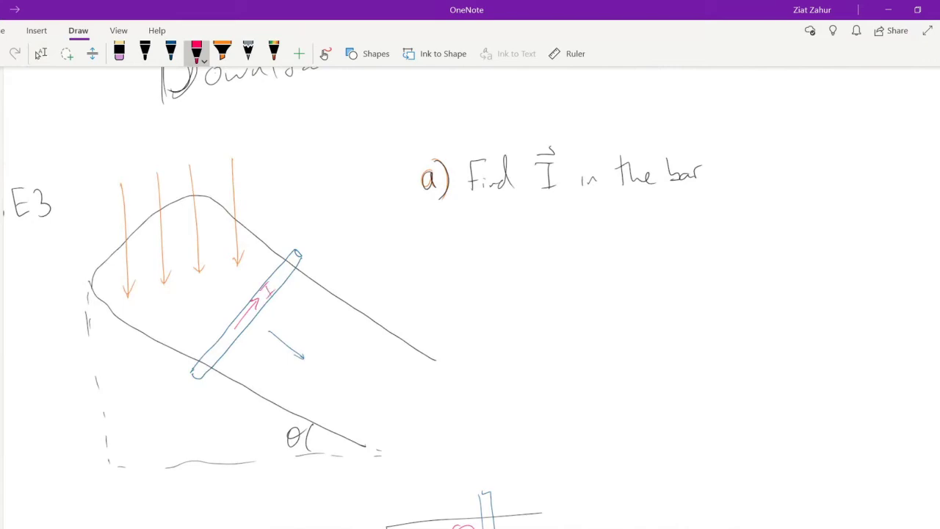
- Add the label b) below question a) and sketch the bar's free-body diagram with a downward mg vector and its mg sinθ component
left_click(144, 51)
mouse_move(432, 228)
left_mouse_down()
mouse_move(433, 252)
mouse_move(449, 262)
left_mouse_up()
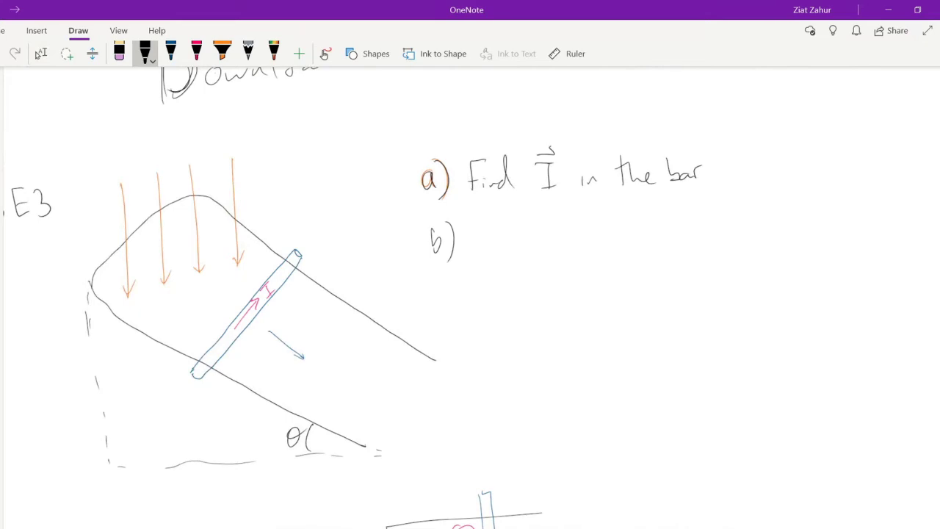
scroll(470, 297, "down", 3)
scroll(514, 374, "up", 1)
scroll(492, 440, "down", 3)
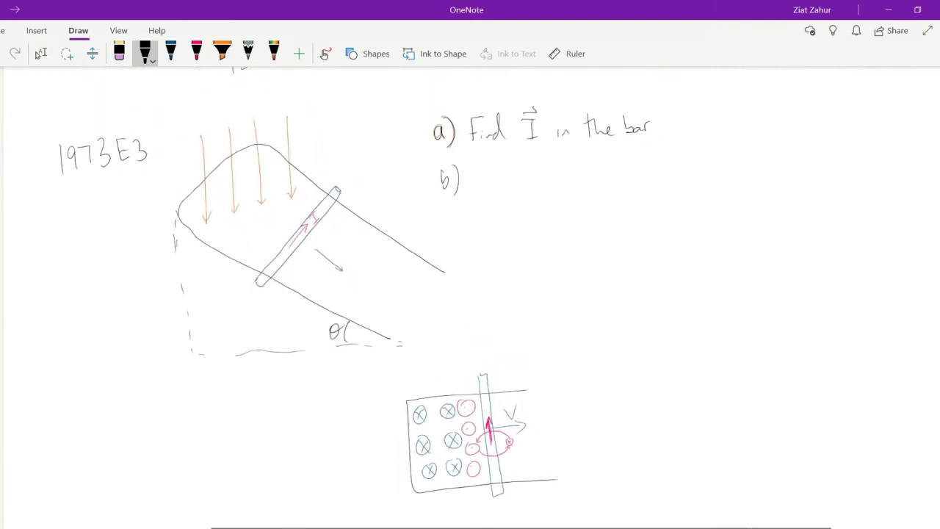
scroll(352, 286, "up", 1)
left_click(41, 54)
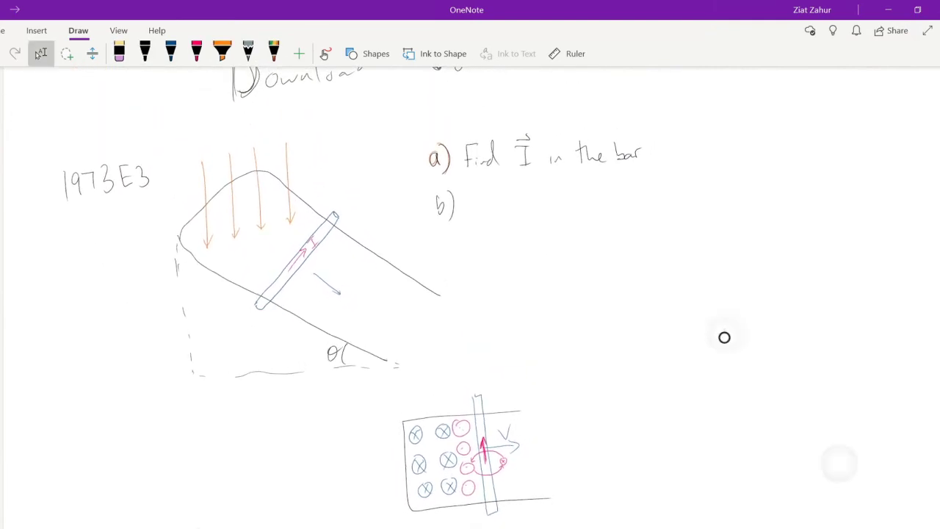
left_click(144, 53)
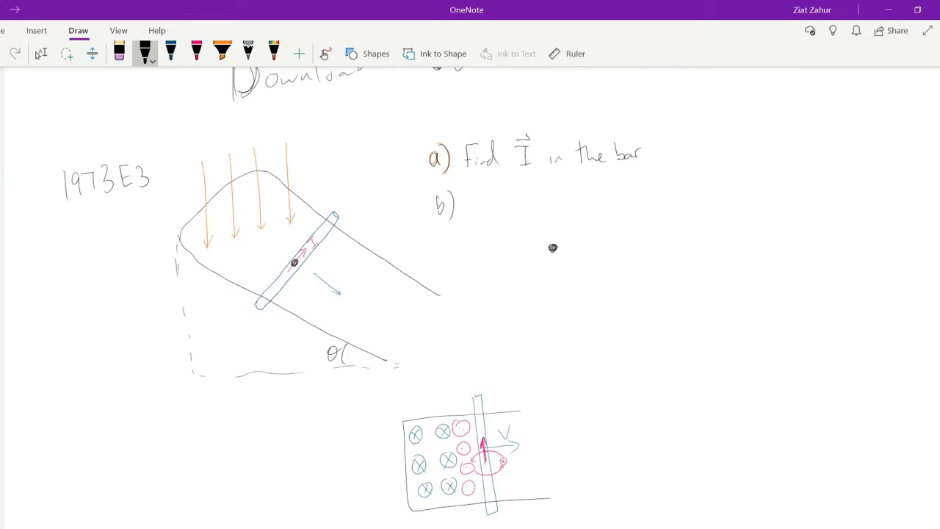
mouse_move(553, 248)
left_mouse_down()
mouse_move(553, 298)
mouse_move(575, 296)
mouse_move(582, 323)
left_mouse_up()
mouse_move(513, 316)
left_mouse_down()
mouse_move(519, 305)
mouse_move(533, 317)
mouse_move(522, 334)
mouse_move(545, 334)
left_mouse_up()
left_click_drag(548, 324, 559, 337)
left_click_drag(556, 329, 565, 328)
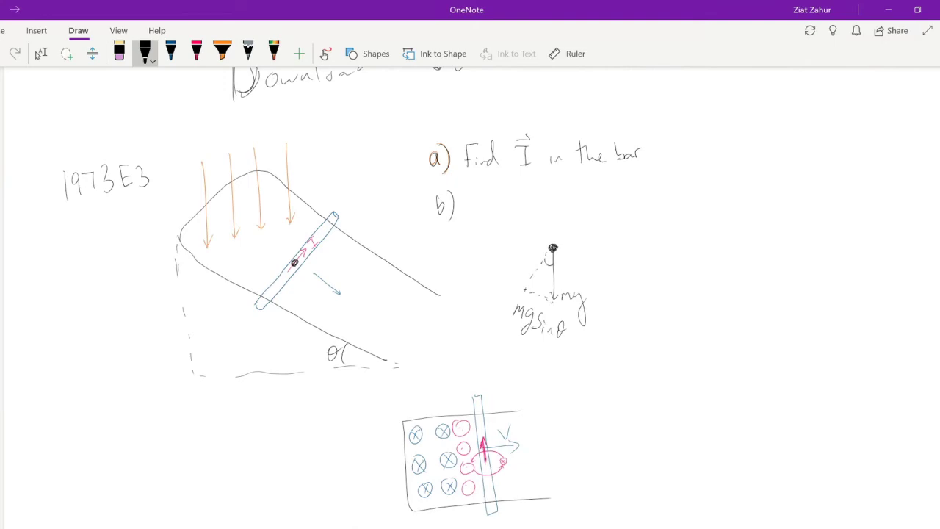
- Mark the angle beside the mg vector and add a labelled force arrow rising diagonally from the free-body diagram's dot
mouse_move(546, 267)
left_mouse_down()
mouse_move(544, 278)
mouse_move(549, 271)
left_mouse_up()
left_click_drag(554, 243, 581, 201)
mouse_move(573, 205)
left_mouse_down()
mouse_move(582, 208)
mouse_move(558, 208)
left_mouse_up()
left_click_drag(562, 193, 566, 197)
left_click_drag(567, 197, 573, 200)
scroll(470, 294, "down", 2)
scroll(470, 294, "up", 5)
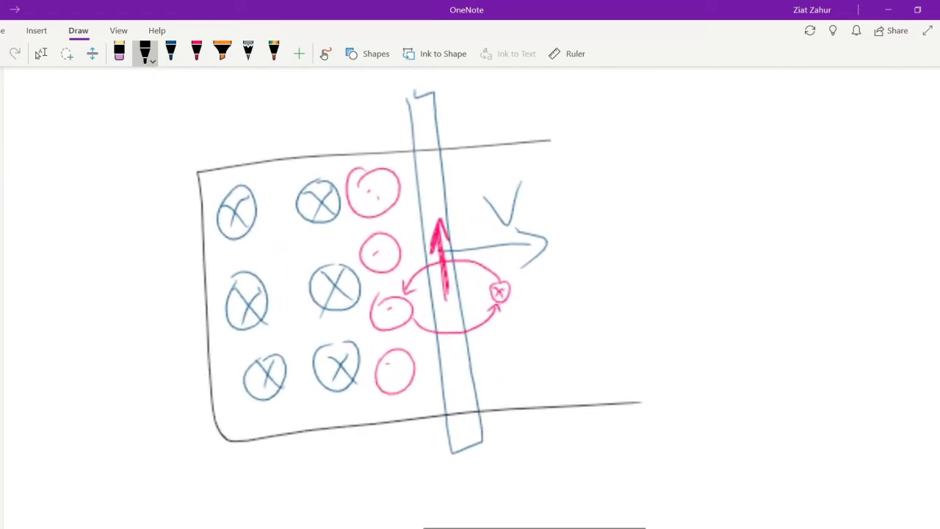
left_click(40, 52)
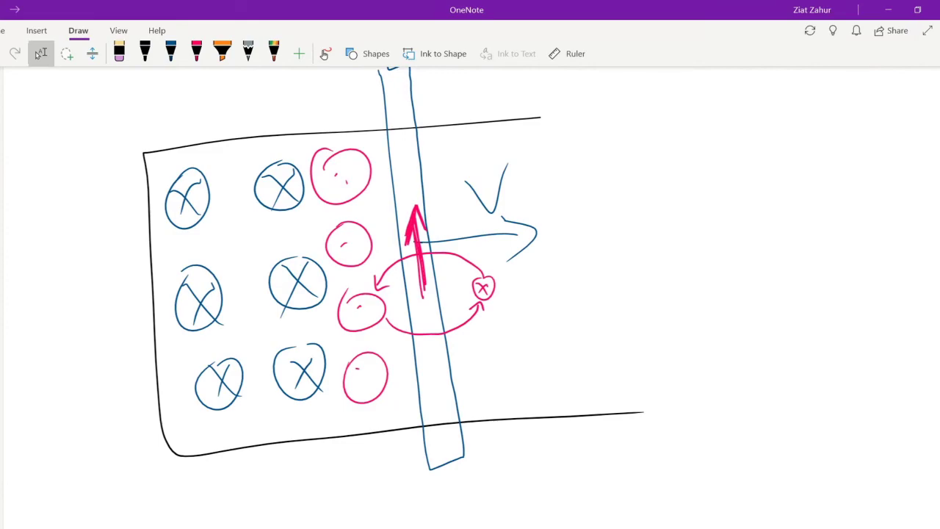
key("super+a")
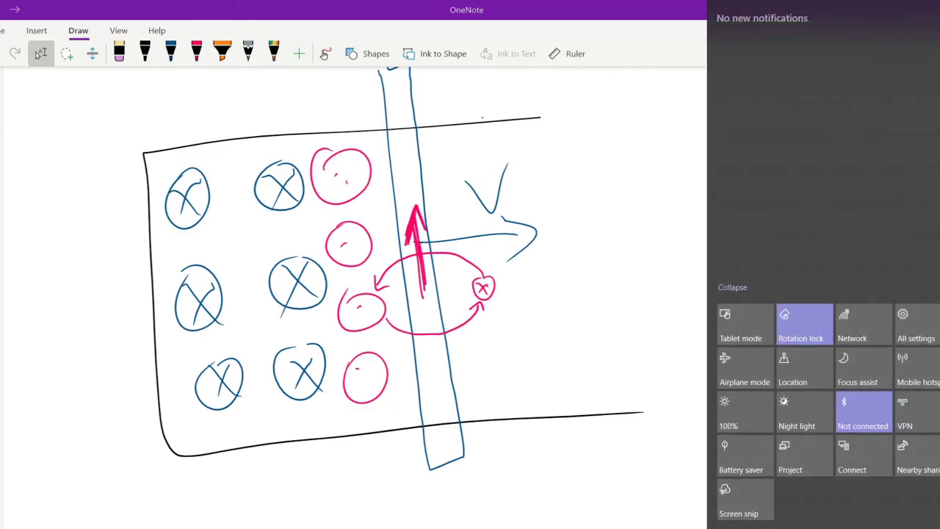
left_click(145, 53)
left_click(196, 53)
left_click(145, 53)
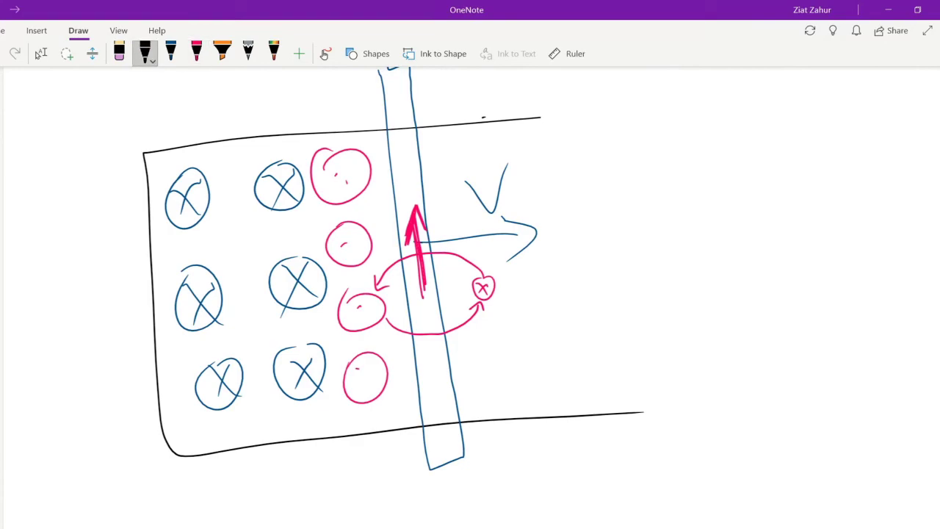
key("alt+super+d")
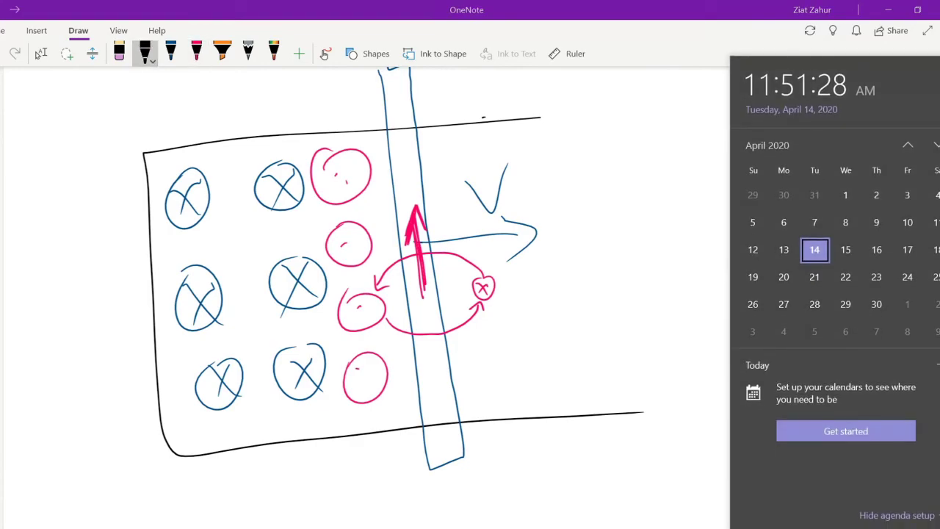
- Draw a black circled plus charge with an upward velocity arrow and an FB arrow pointing left on the top view's bar
left_click(418, 311)
mouse_move(421, 294)
left_mouse_down()
mouse_move(412, 315)
mouse_move(434, 300)
mouse_move(422, 323)
mouse_move(432, 309)
mouse_move(419, 269)
mouse_move(424, 279)
mouse_move(436, 272)
left_mouse_up()
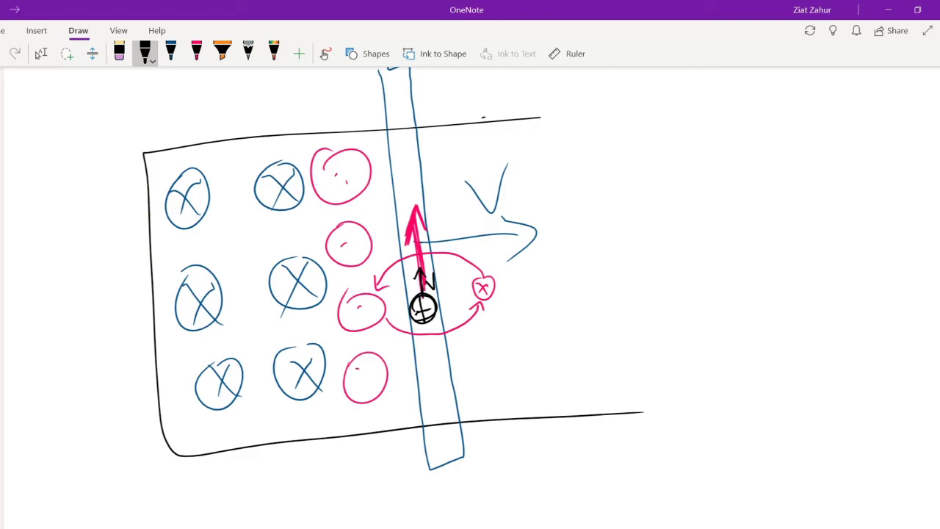
left_click(41, 53)
left_click(145, 50)
mouse_move(411, 302)
left_mouse_down()
mouse_move(383, 305)
mouse_move(397, 333)
left_mouse_up()
- Draw a black arrow labelled FB from the bar's dot pointing up the incline in the 1973E3 sketch
scroll(440, 330, "down", 8)
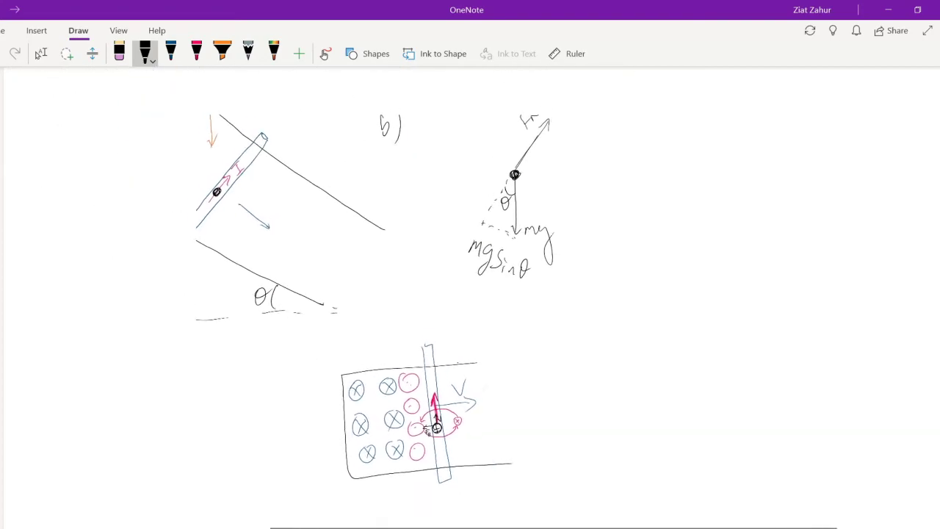
left_click(41, 54)
scroll(441, 294, "left", 1)
left_click(145, 52)
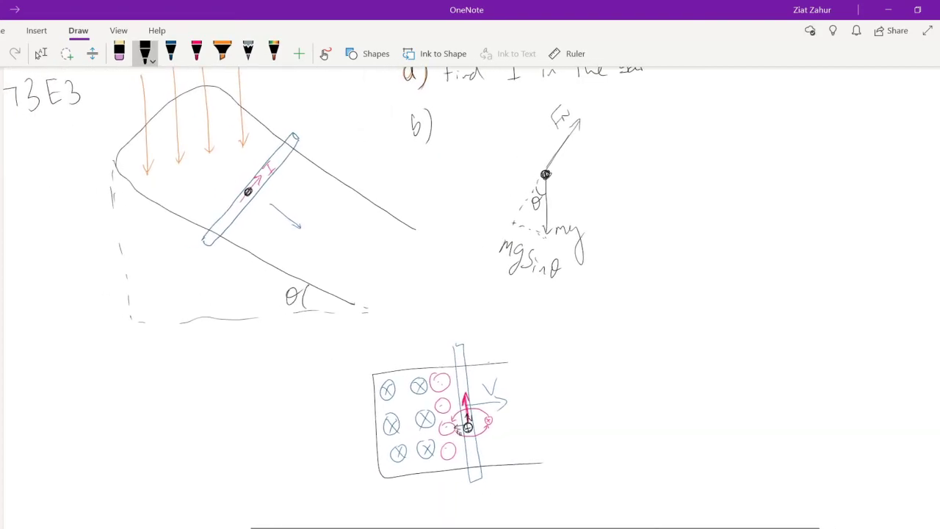
mouse_move(245, 189)
left_mouse_down()
mouse_move(223, 171)
mouse_move(239, 171)
left_mouse_up()
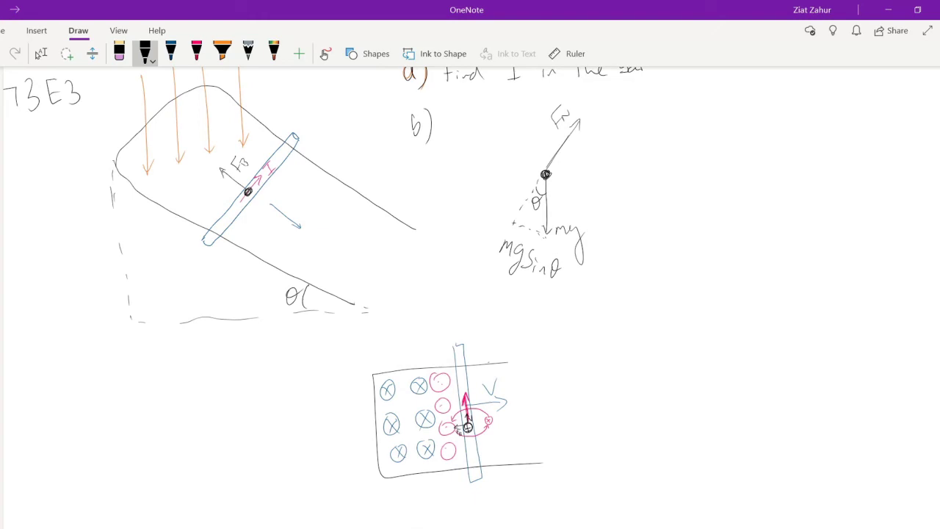
- Add a pink force arrow labelled FB to the free-body diagram, pointing up and to the left from the dot
left_click(196, 52)
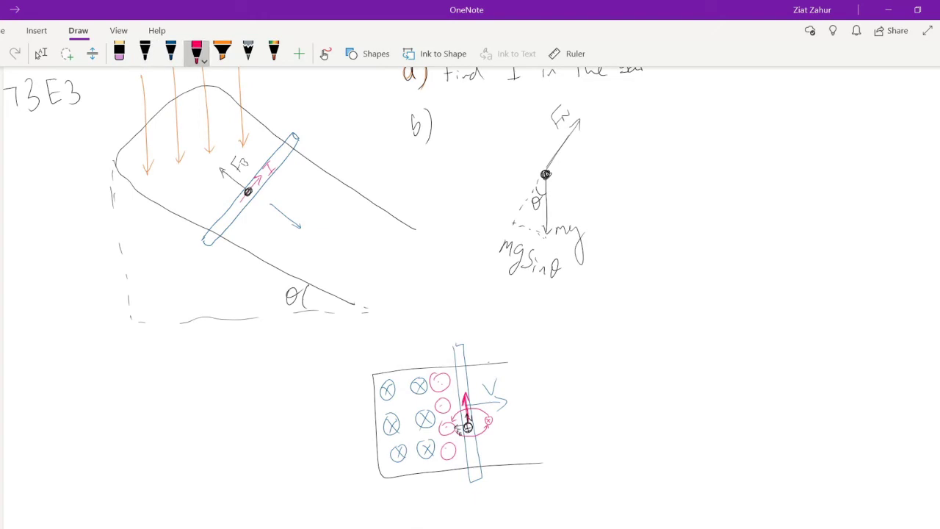
left_click(41, 54)
left_click(196, 51)
mouse_move(542, 172)
left_mouse_down()
mouse_move(517, 155)
mouse_move(541, 172)
mouse_move(520, 165)
left_mouse_up()
mouse_move(524, 123)
left_mouse_down()
mouse_move(518, 149)
mouse_move(528, 149)
left_mouse_up()
- Write the equation FB = BIL in pink to the right of the top view
left_click_drag(593, 372, 618, 369)
mouse_move(594, 371)
left_mouse_down()
mouse_move(597, 416)
mouse_move(613, 418)
left_mouse_up()
mouse_move(612, 398)
left_mouse_down()
mouse_move(614, 419)
mouse_move(648, 396)
left_mouse_up()
left_click_drag(638, 400, 649, 401)
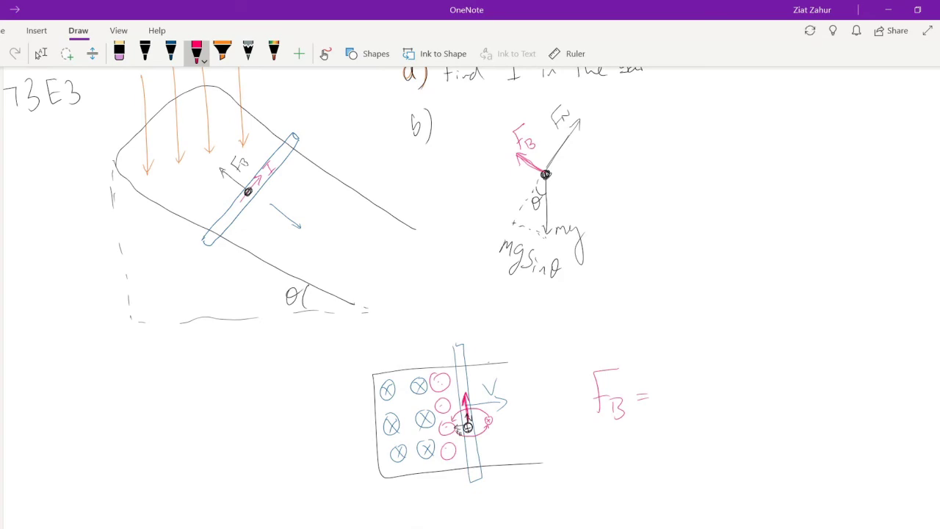
scroll(640, 496, "up", 5)
left_click(38, 55)
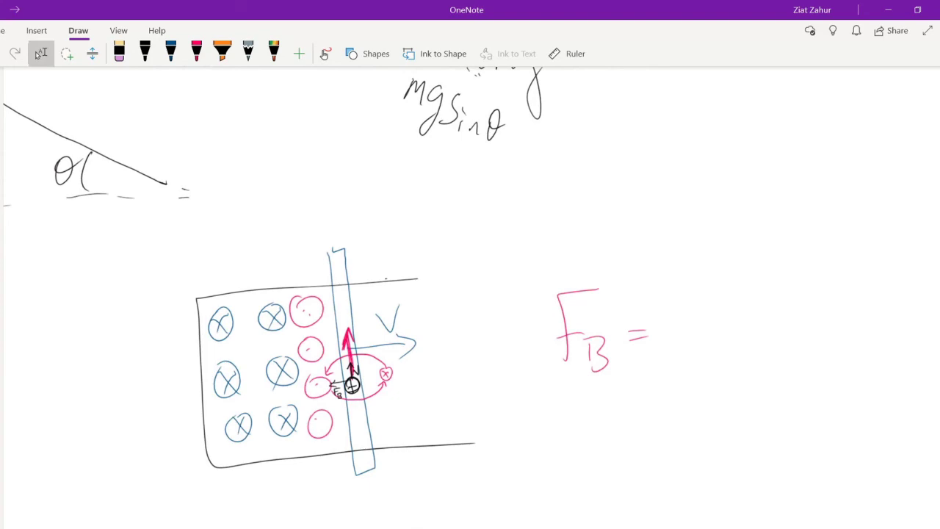
left_click(197, 53)
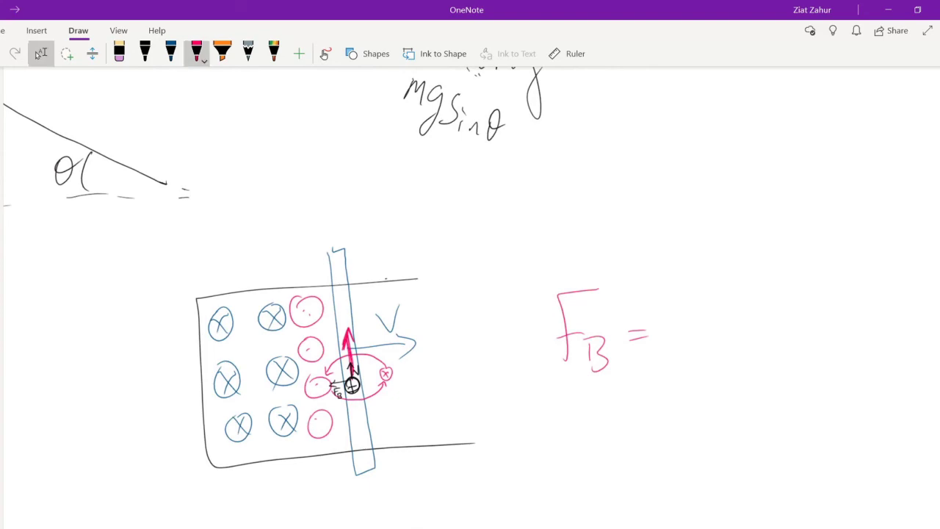
left_click_drag(680, 307, 682, 335)
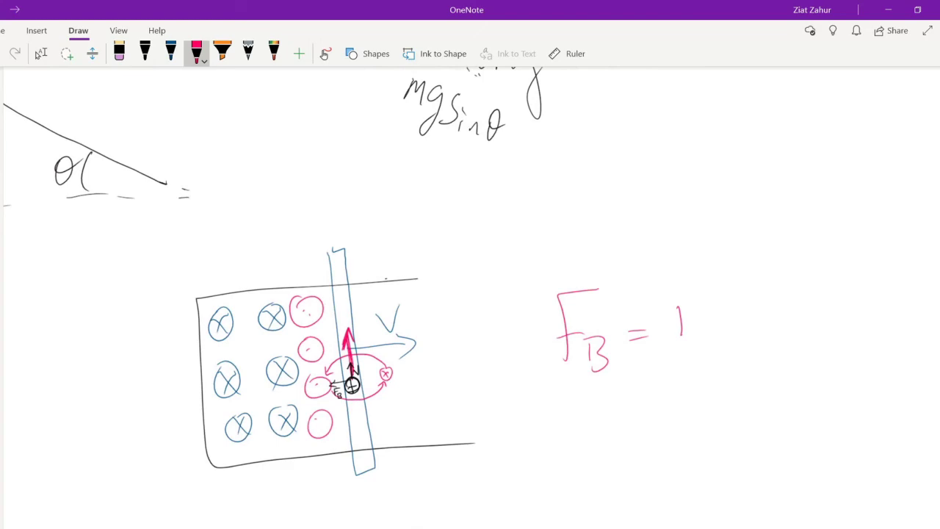
left_click_drag(677, 302, 680, 346)
mouse_move(679, 296)
left_mouse_down()
mouse_move(693, 337)
mouse_move(680, 339)
left_mouse_up()
left_click_drag(719, 297, 733, 296)
mouse_move(728, 299)
left_mouse_down()
mouse_move(729, 329)
mouse_move(771, 329)
left_mouse_up()
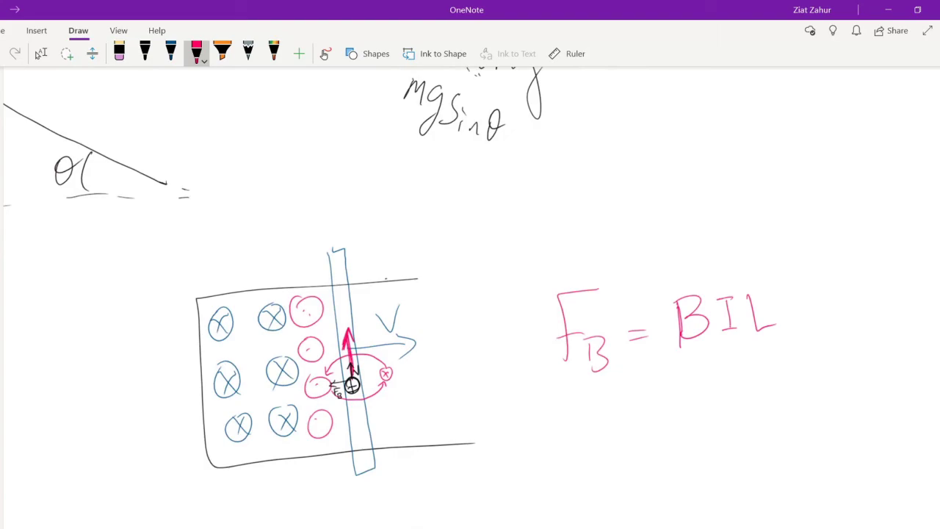
- Sketch a small pink pair of inclined rails left of the incline sketch, with a vertical field arrow pointing down into the loop
scroll(617, 455, "down", 5)
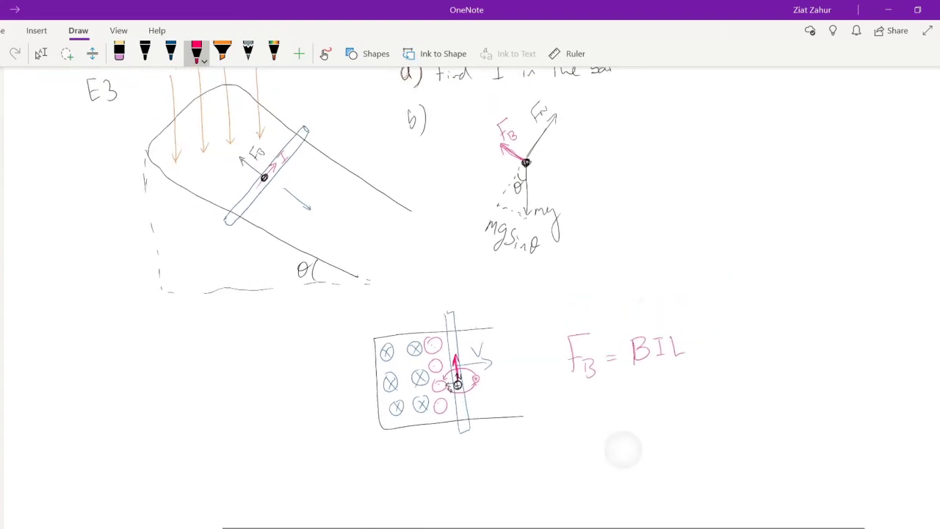
left_click_drag(626, 451, 731, 508)
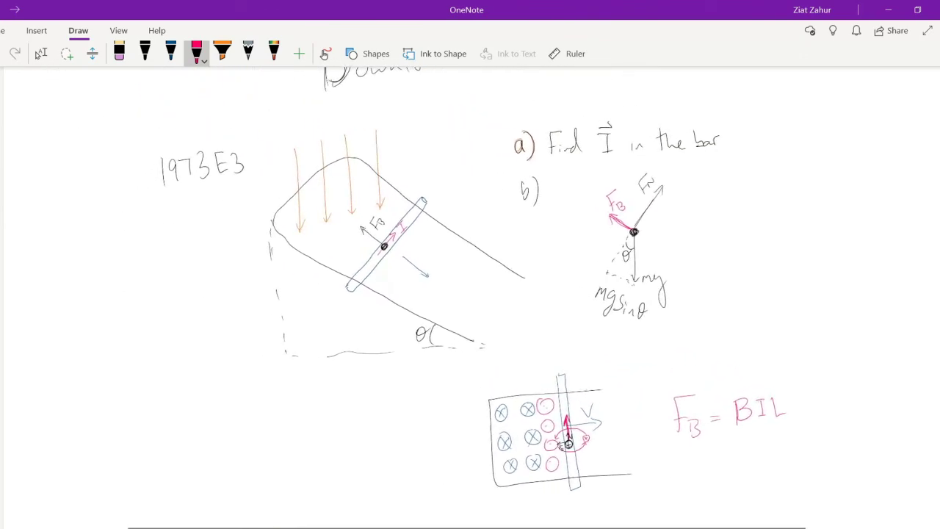
left_click(41, 54)
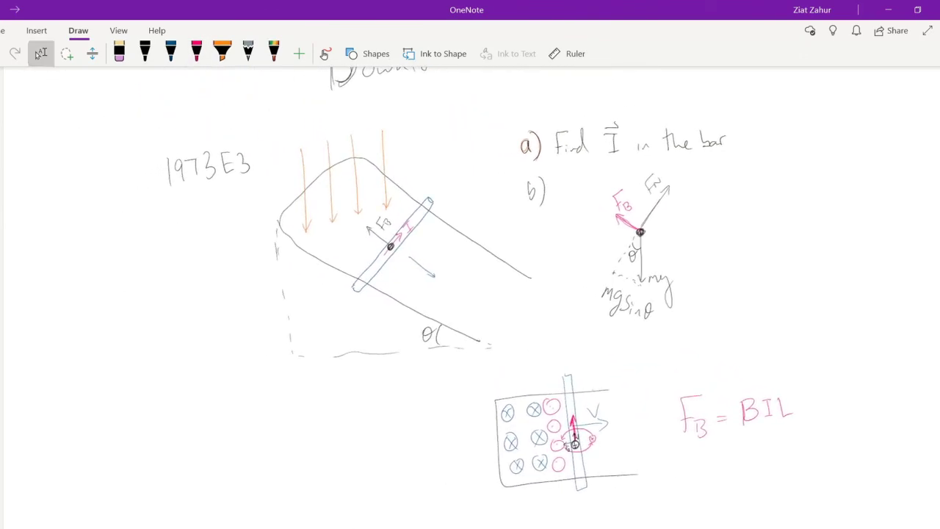
left_click(196, 54)
mouse_move(77, 383)
left_mouse_down()
mouse_move(48, 446)
mouse_move(138, 477)
mouse_move(174, 419)
left_mouse_up()
left_click_drag(88, 324, 96, 435)
left_click_drag(90, 420, 101, 423)
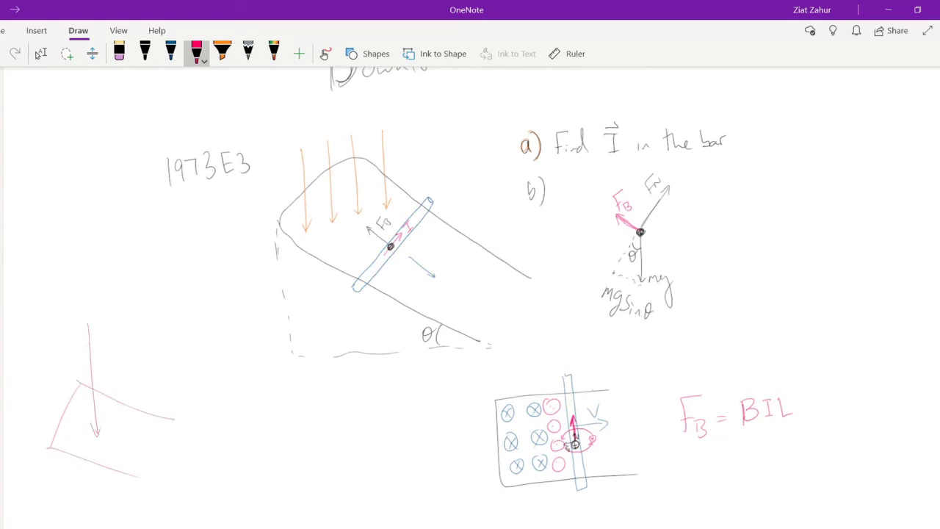
- Add a dashed pink line perpendicular to the small rails' plane, with a right-angle mark at its foot
mouse_move(144, 340)
left_mouse_down()
mouse_move(131, 381)
mouse_move(142, 353)
left_mouse_up()
left_click_drag(147, 337, 154, 328)
mouse_move(111, 426)
left_mouse_down()
mouse_move(112, 444)
mouse_move(131, 426)
mouse_move(126, 447)
left_mouse_up()
- Label the vertical field arrow B and go over the dashed perpendicular with a solid pink arrow
scroll(219, 474, "up", 5)
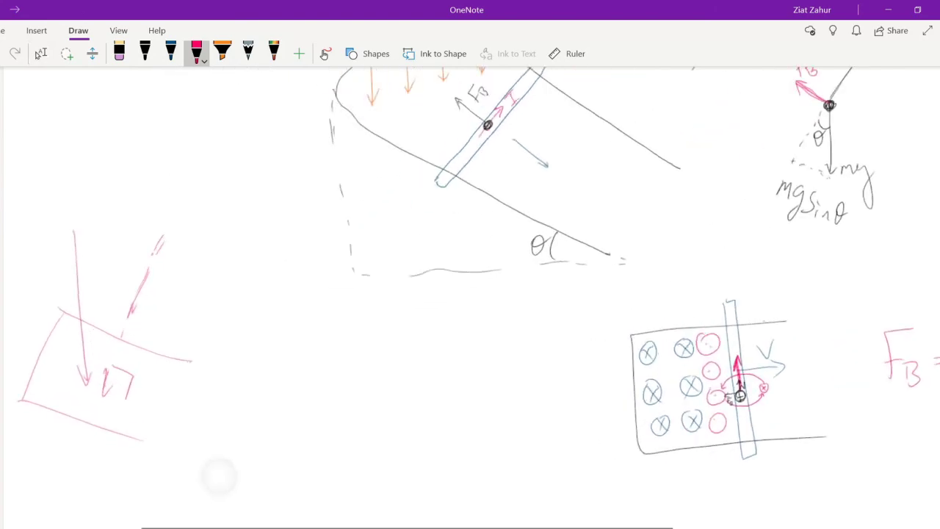
left_click(41, 53)
left_click(196, 54)
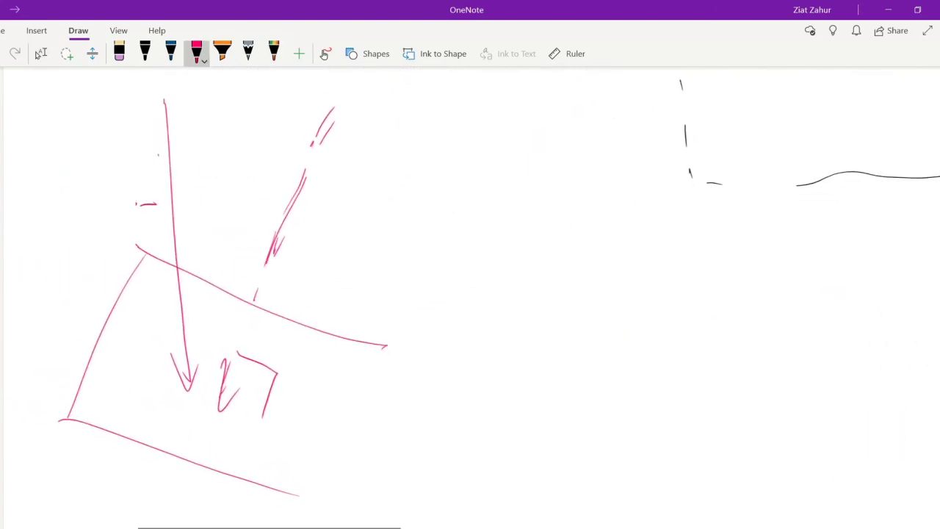
left_click_drag(137, 204, 156, 197)
left_click_drag(219, 402, 309, 132)
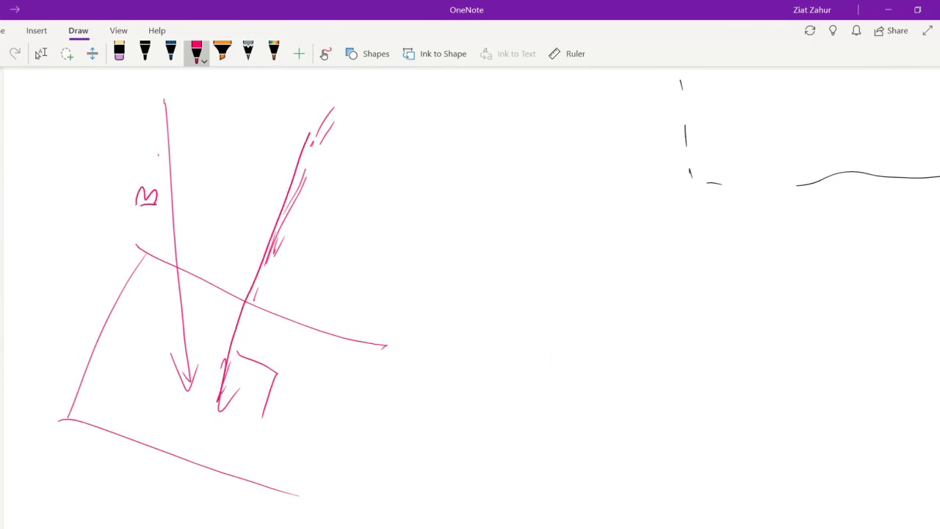
left_click_drag(206, 378, 219, 403)
- Trace the perpendicular component arrow with bold blue strokes and a blue arrowhead
left_click(171, 53)
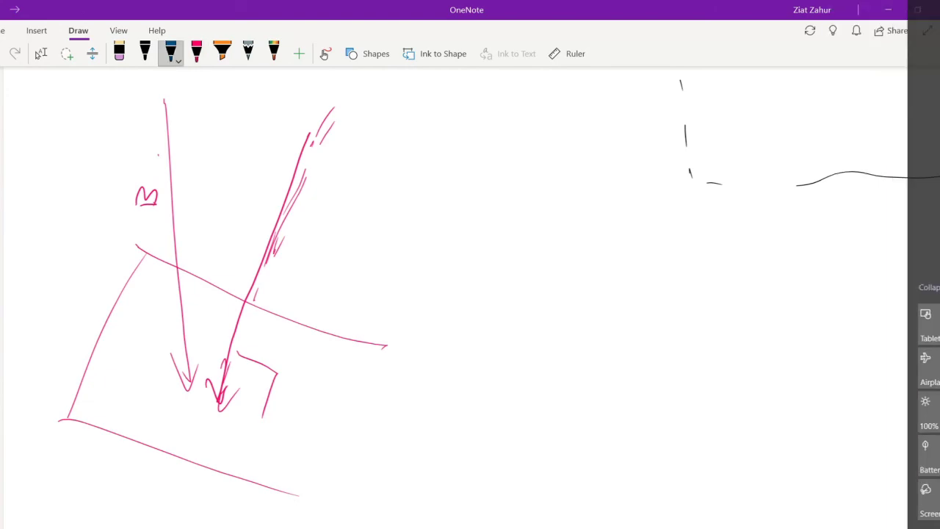
left_click_drag(223, 380, 222, 390)
mouse_move(237, 320)
left_mouse_down()
mouse_move(297, 166)
mouse_move(224, 378)
mouse_move(207, 379)
mouse_move(218, 403)
mouse_move(235, 384)
left_mouse_up()
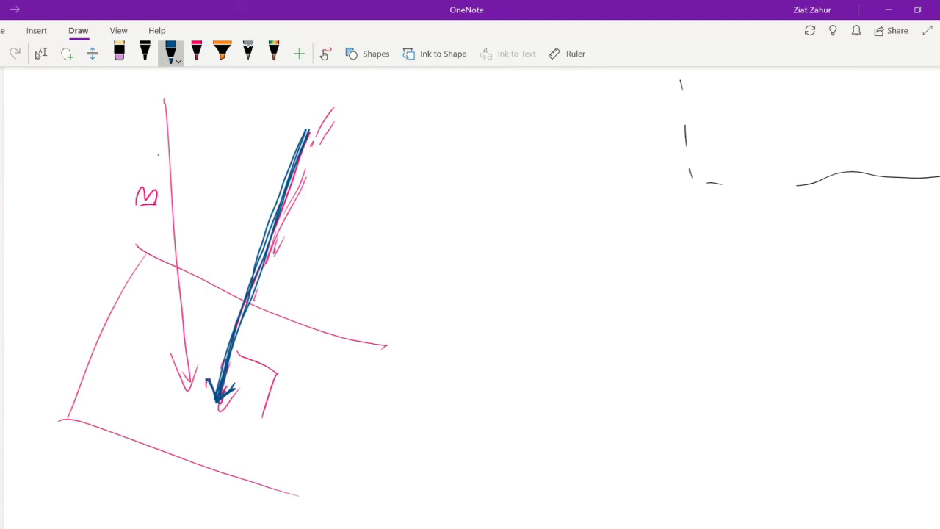
- Extend the perpendicular arrow past its tip and connect the tops of both arrows in blue to form a vector triangle
scroll(38, 55, "down", 5)
left_click(40, 53)
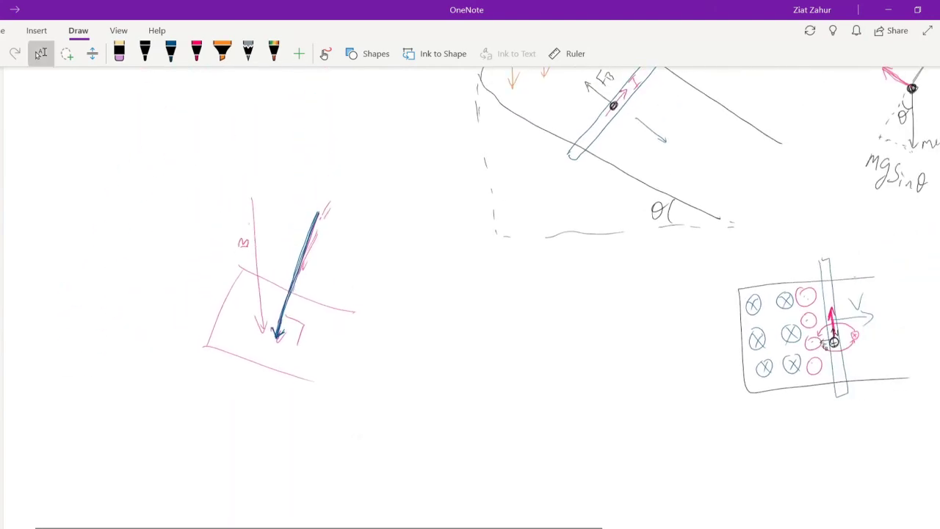
left_click(171, 53)
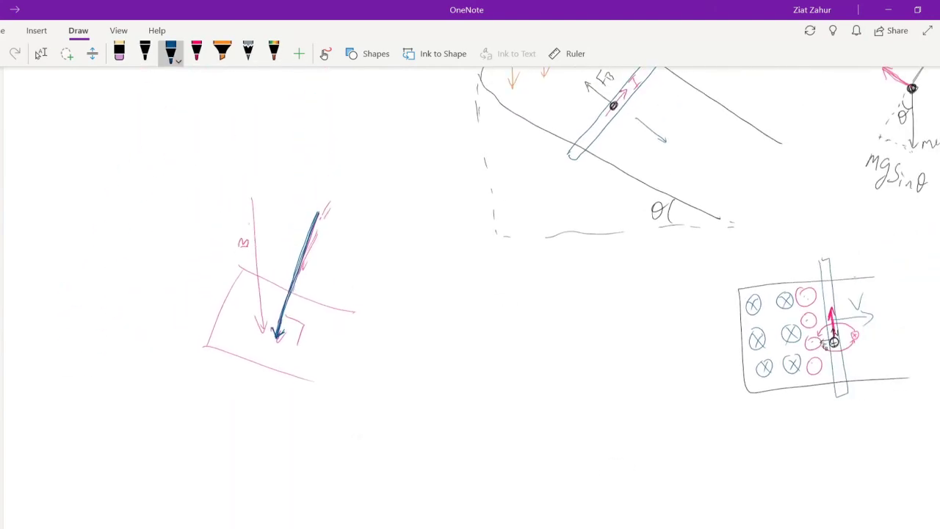
left_click_drag(276, 338, 270, 358)
mouse_move(248, 170)
left_mouse_down()
mouse_move(249, 188)
mouse_move(299, 216)
left_mouse_up()
left_click_drag(252, 180, 320, 204)
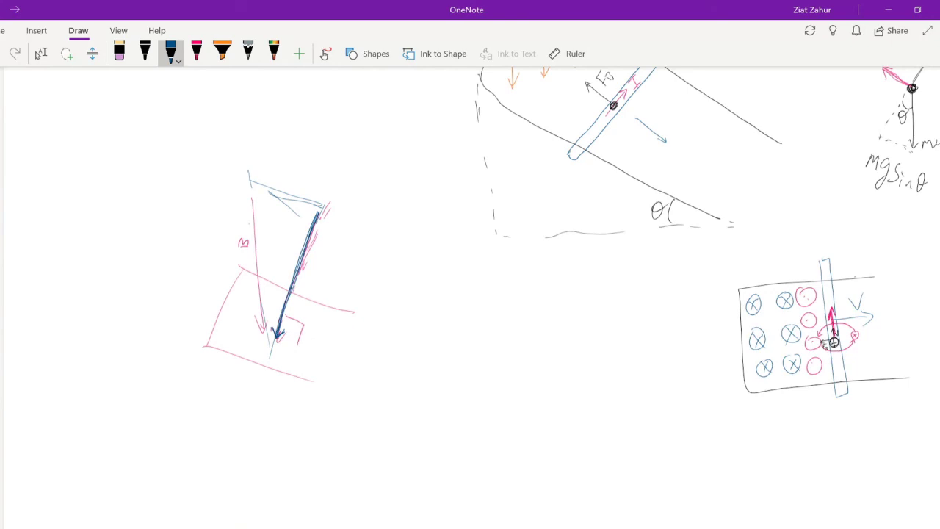
- Sketch a large blue wedge along the lower pink rail, with rough lines for a small triangle beneath the slope
left_click_drag(272, 397, 282, 452)
left_click_drag(266, 375, 252, 437)
mouse_move(261, 391)
left_mouse_down()
mouse_move(247, 428)
mouse_move(276, 469)
left_mouse_up()
mouse_move(242, 356)
left_mouse_down()
mouse_move(485, 456)
mouse_move(147, 497)
left_mouse_up()
left_click_drag(129, 422, 116, 312)
left_click_drag(134, 325, 258, 367)
scroll(378, 314, "down", 2)
scroll(378, 314, "up", 4)
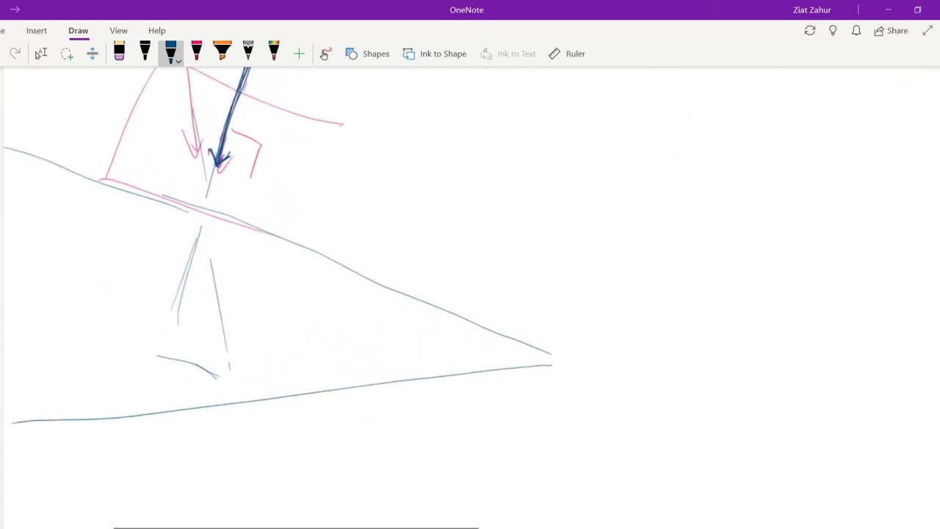
- Complete the small blue triangle beneath the slope with solid sides meeting at the slope line
left_click(40, 54)
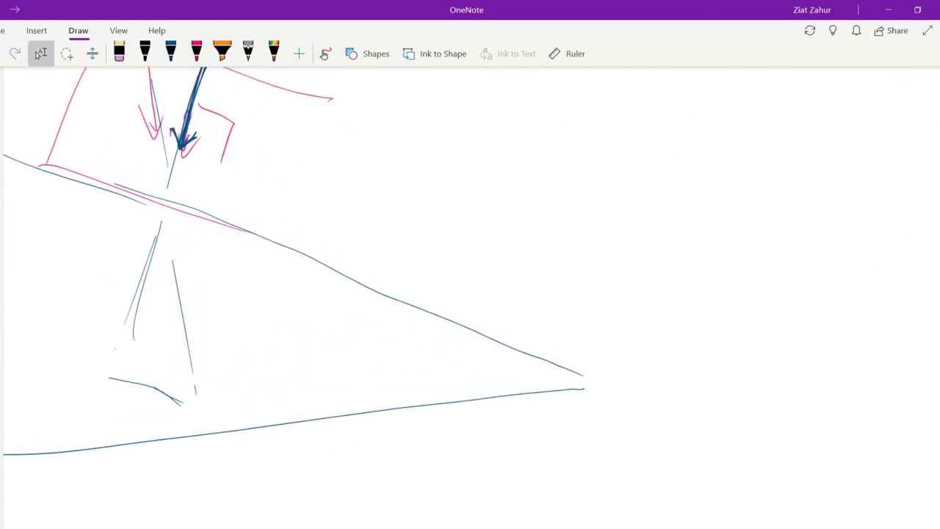
left_click(170, 53)
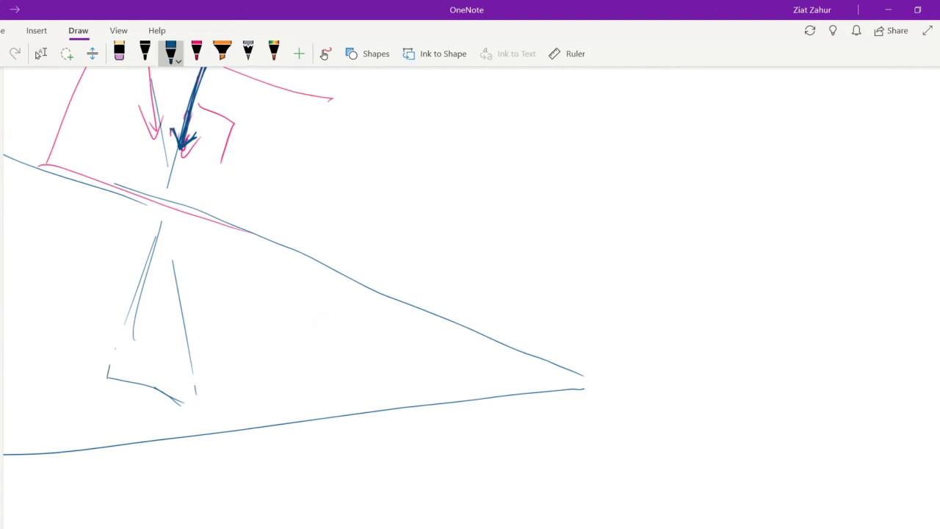
mouse_move(108, 377)
left_mouse_down()
mouse_move(165, 209)
mouse_move(198, 402)
left_mouse_up()
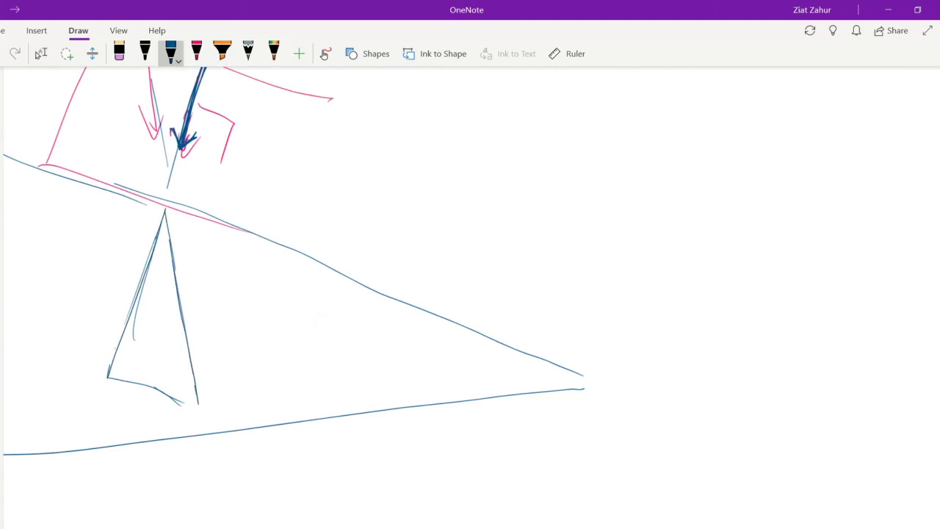
left_click_drag(108, 373, 193, 409)
- Mark the angle θ at the wedge's sharp corner and at the apex of the small triangle
left_click_drag(522, 356, 518, 391)
mouse_move(483, 363)
left_mouse_down()
mouse_move(498, 364)
mouse_move(482, 362)
left_mouse_up()
left_click_drag(482, 369, 499, 365)
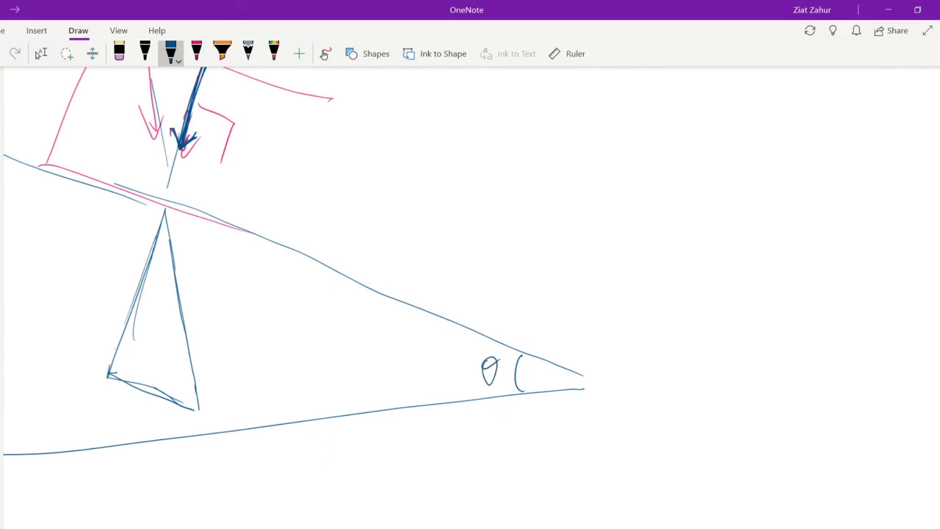
mouse_move(155, 246)
left_mouse_down()
mouse_move(170, 258)
mouse_move(156, 272)
left_mouse_up()
left_click_drag(152, 271, 166, 259)
- Extend the B arrow and the perpendicular arrow in blue until they meet at the slope, and mark the angle θ between them
scroll(326, 315, "up", 5)
left_click(41, 54)
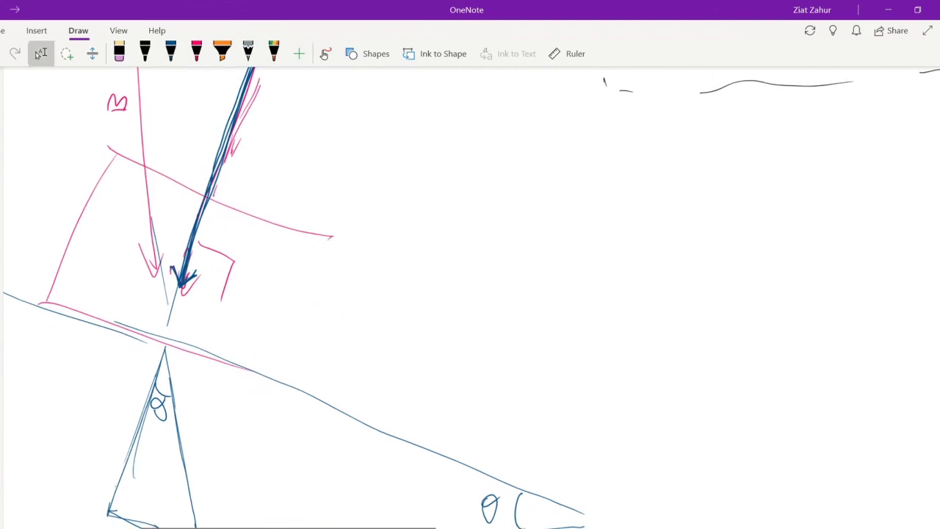
key("super+alt+d")
scroll(294, 294, "up", 3)
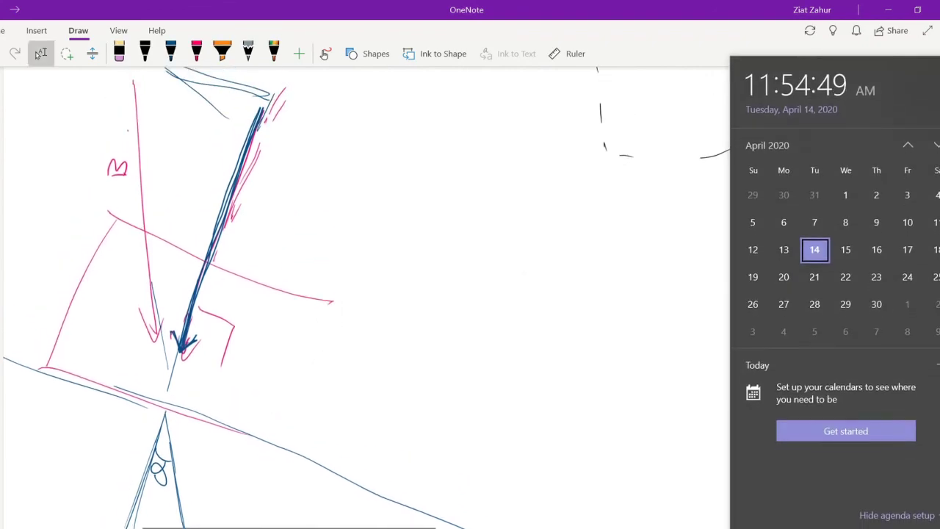
left_click(170, 54)
left_click_drag(160, 405, 151, 301)
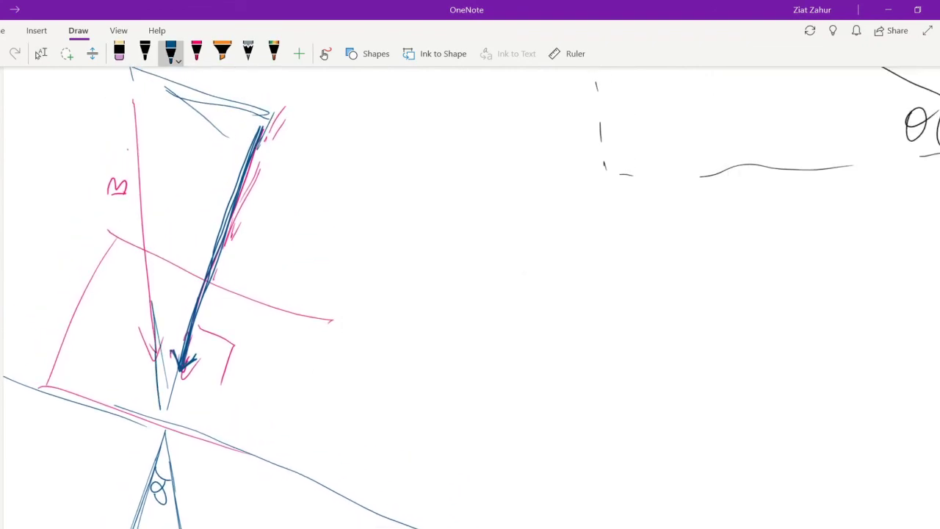
left_click_drag(166, 412, 191, 321)
mouse_move(150, 301)
left_mouse_down()
mouse_move(195, 298)
mouse_move(162, 273)
mouse_move(177, 229)
left_mouse_up()
scroll(470, 293, "down", 2)
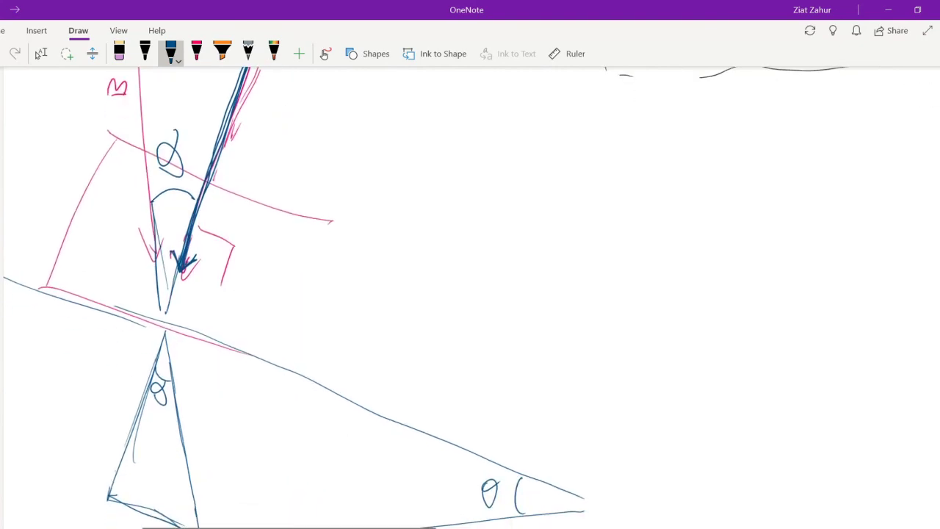
- Label the perpendicular field component Bcos(θ) in pink alongside its arrow
scroll(470, 294, "up", 1)
left_click(196, 52)
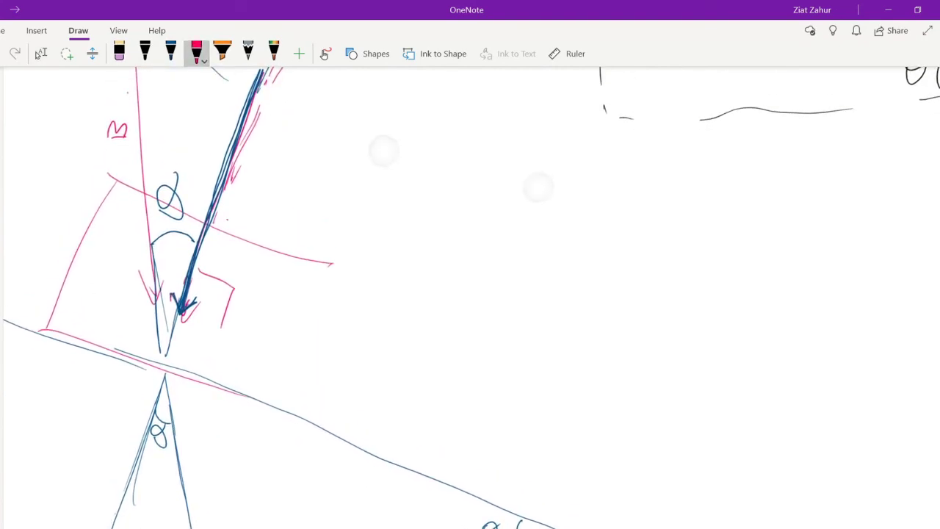
mouse_move(228, 223)
left_mouse_down()
mouse_move(241, 213)
mouse_move(246, 220)
mouse_move(252, 172)
left_mouse_up()
mouse_move(263, 149)
left_mouse_down()
mouse_move(258, 160)
mouse_move(261, 144)
left_mouse_up()
left_click_drag(268, 136, 264, 152)
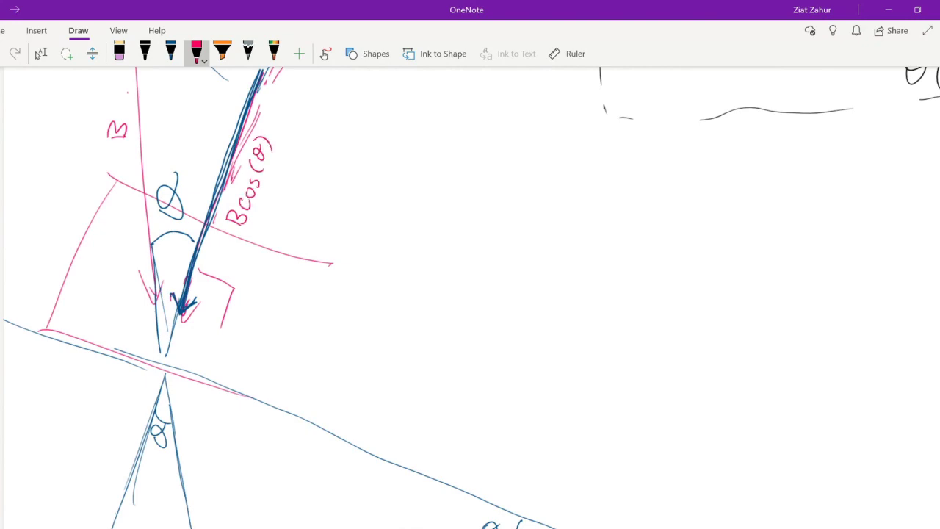
- Draw a pink arrow pointing down at the B in FB = BIL and write Bcosθ above it
scroll(272, 352, "down", 8)
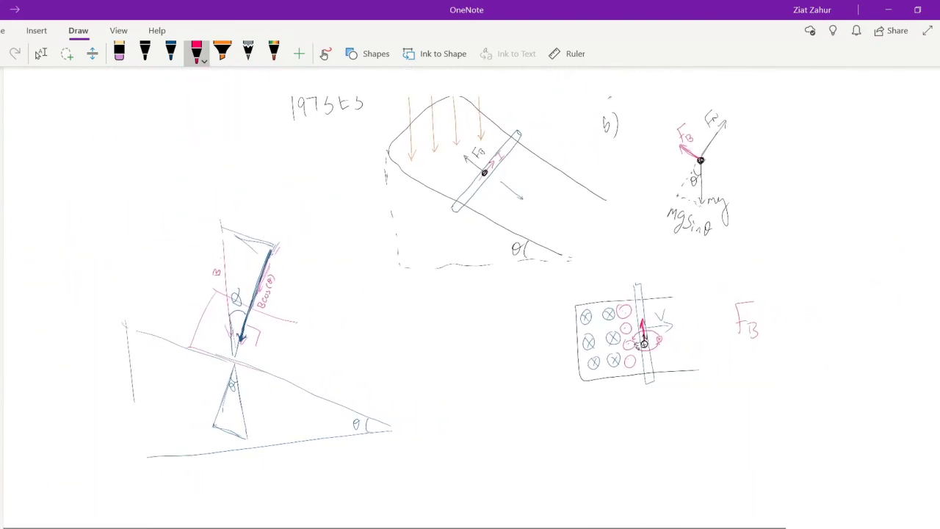
left_click_drag(796, 268, 794, 295)
left_click_drag(791, 292, 799, 291)
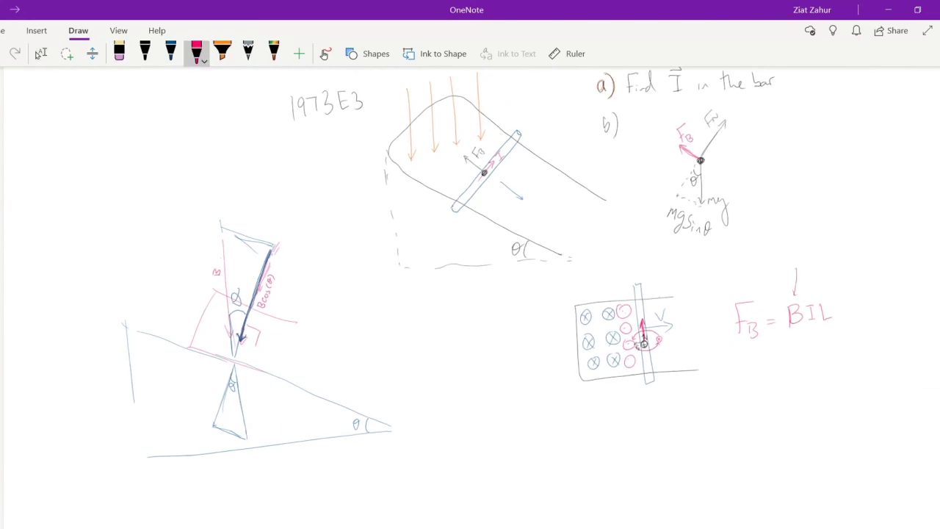
left_click_drag(803, 253, 811, 261)
left_click_drag(816, 255, 831, 254)
left_click_drag(828, 246, 835, 241)
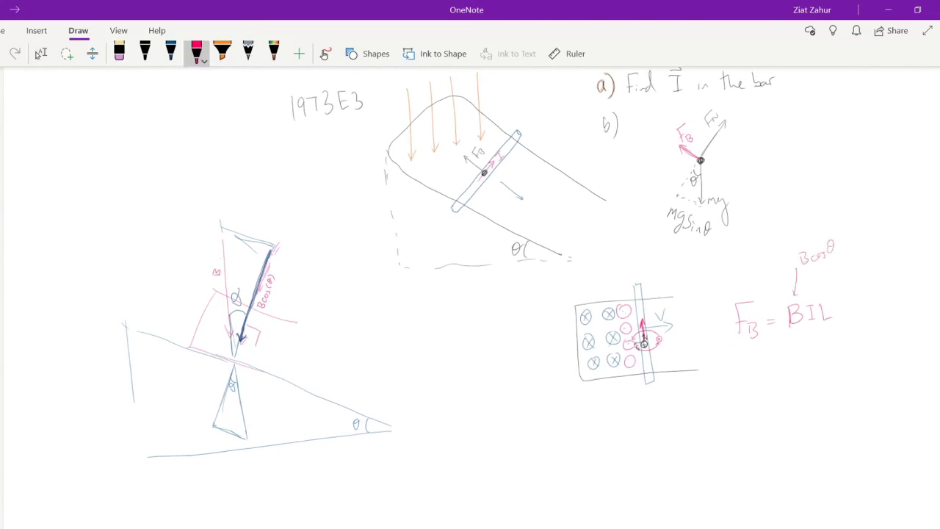